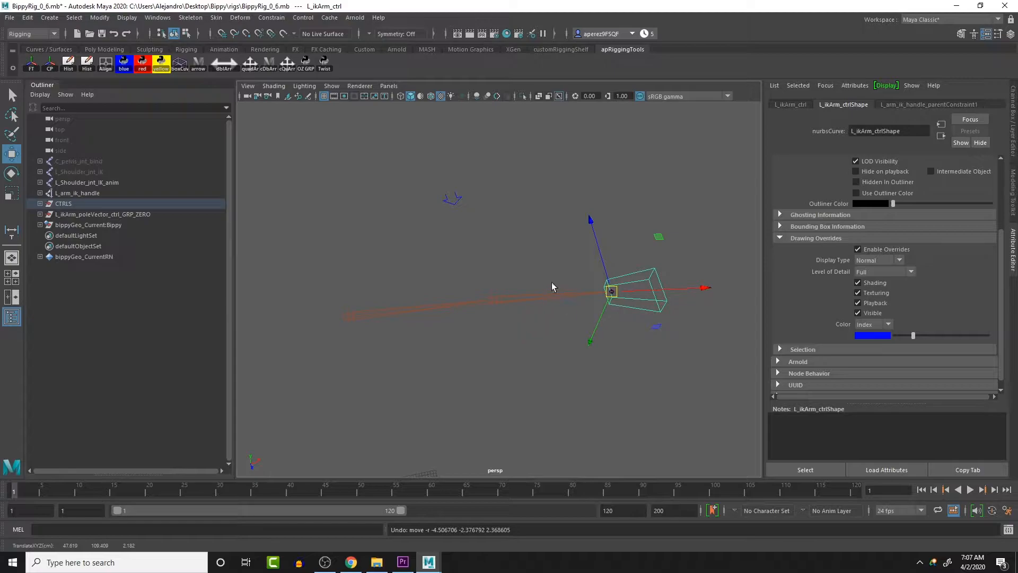
- Test the arm's IK bending and reach by moving L_ikArm_ctrl to several positions, undoing each move
left_click_drag(609, 291, 730, 272)
key("ctrl+z")
left_click_drag(610, 297, 472, 336)
key("ctrl+z")
mouse_move(612, 292)
left_mouse_down()
mouse_move(546, 297)
mouse_move(577, 317)
mouse_move(564, 300)
mouse_move(596, 291)
left_mouse_up()
key("ctrl+z")
left_click_drag(612, 291, 498, 329)
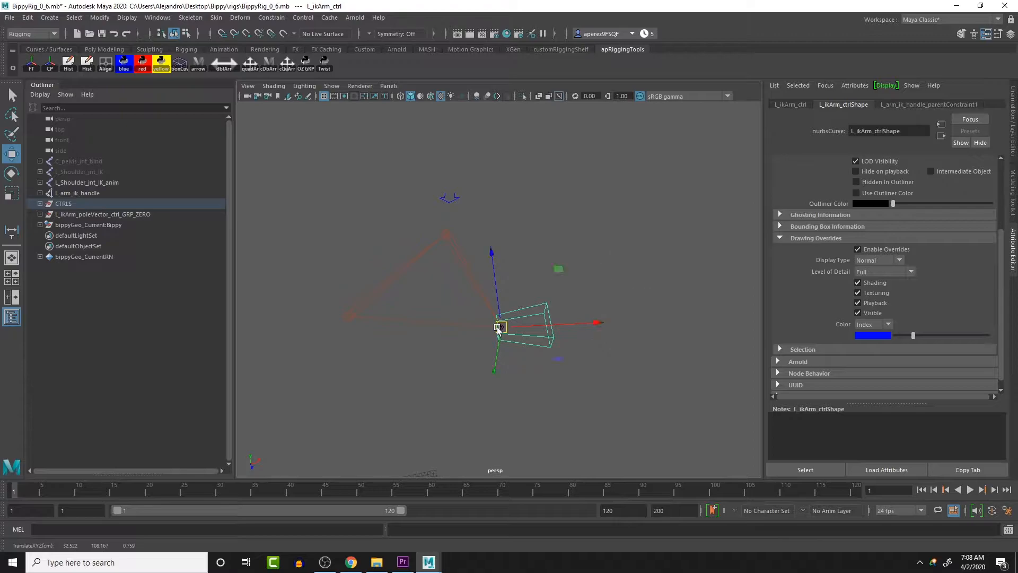
key("ctrl+z")
mouse_move(613, 292)
left_mouse_down()
mouse_move(466, 321)
mouse_move(478, 311)
mouse_move(762, 273)
mouse_move(533, 308)
mouse_move(600, 297)
left_mouse_up()
key("ctrl+z")
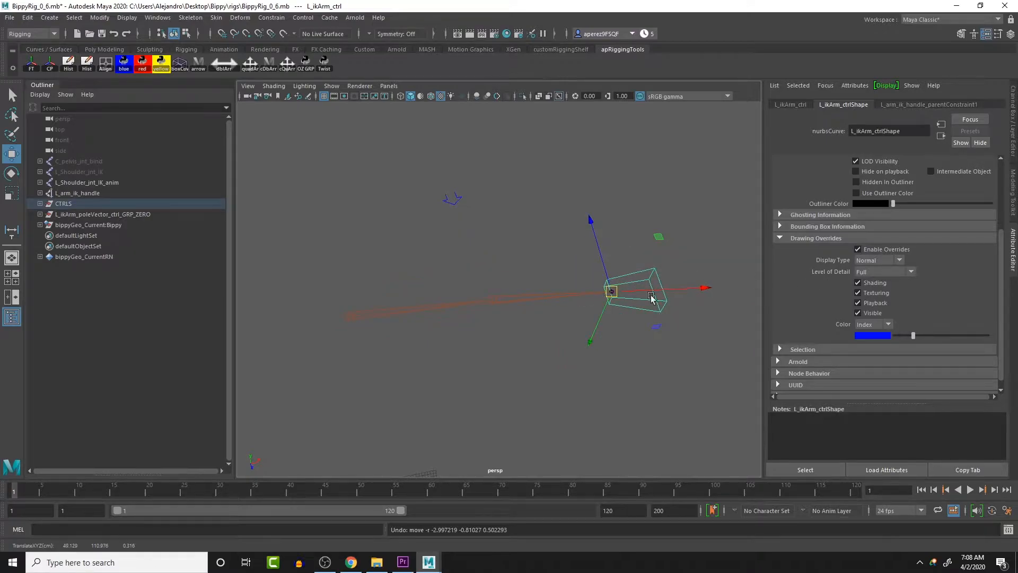
- Start a Distance Tool measurement on the arm, placing its start point at the shoulder joint
left_click(587, 344)
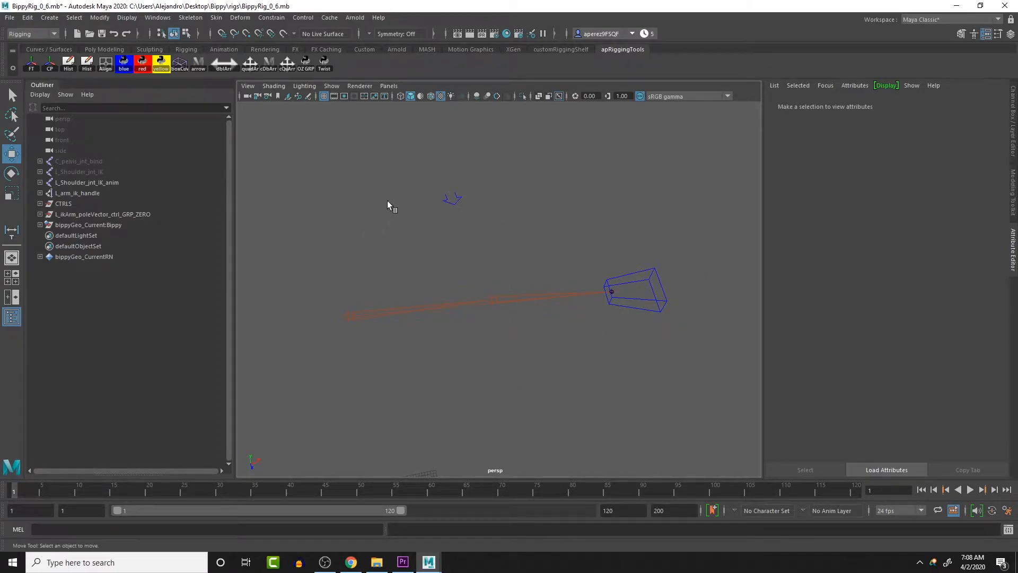
left_click_drag(418, 269, 409, 241, "alt")
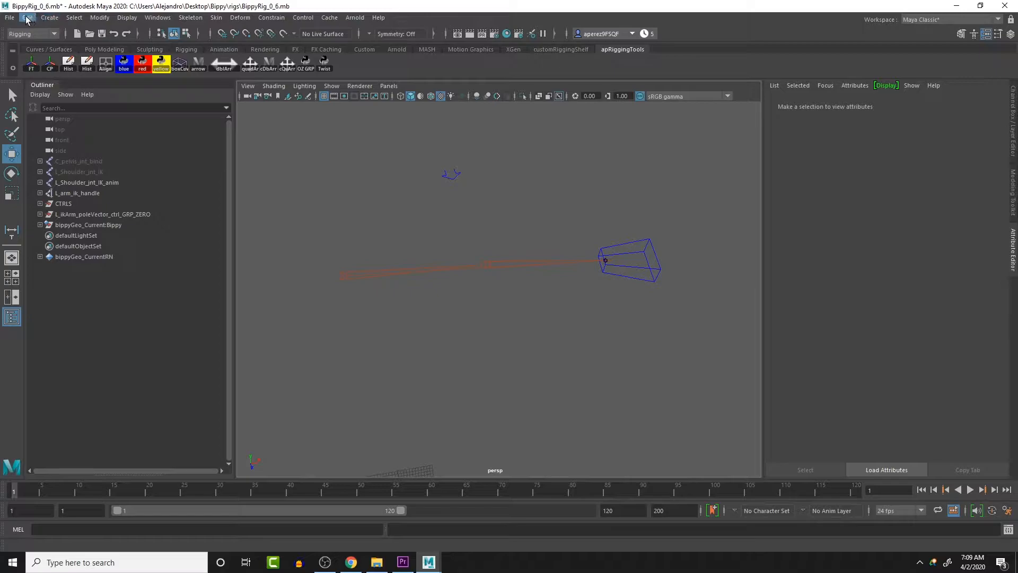
left_click(50, 18)
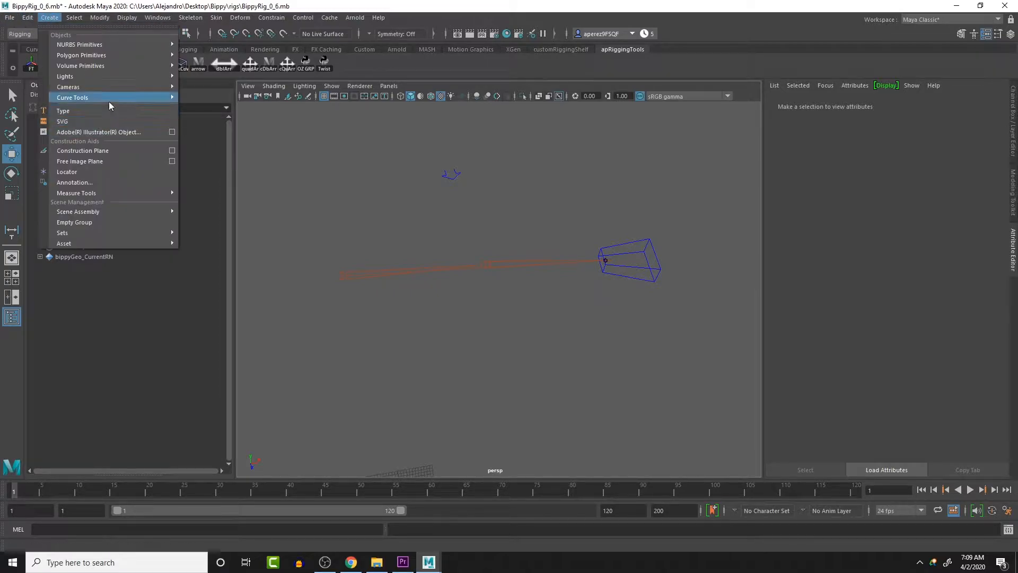
mouse_move(109, 100)
mouse_move(123, 192)
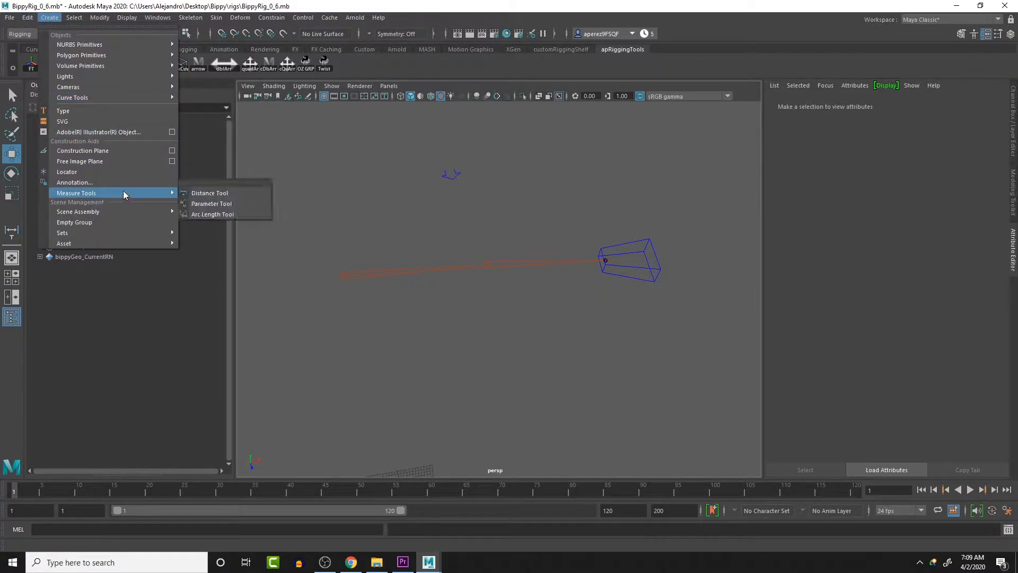
left_click(216, 193)
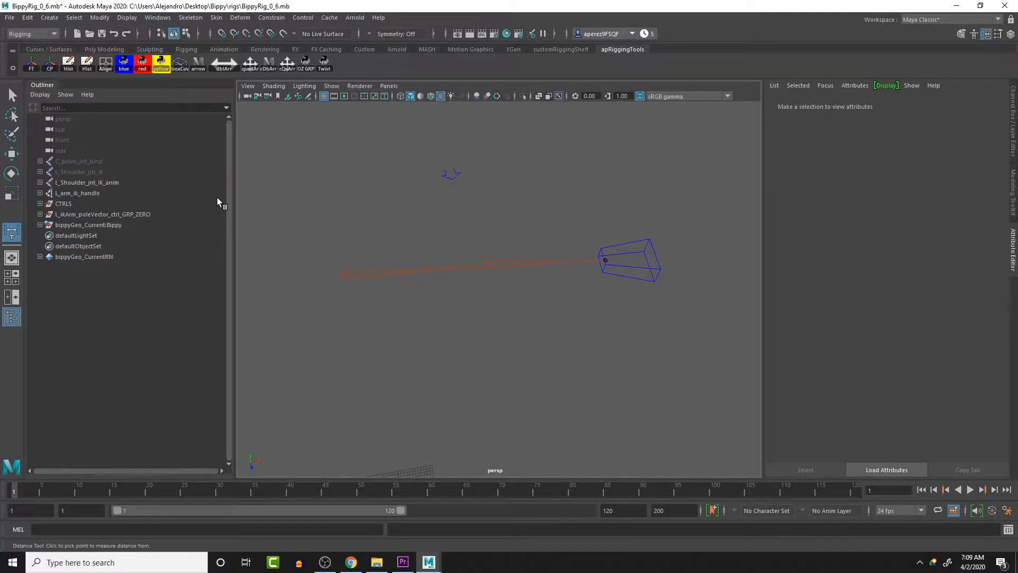
left_click(341, 275)
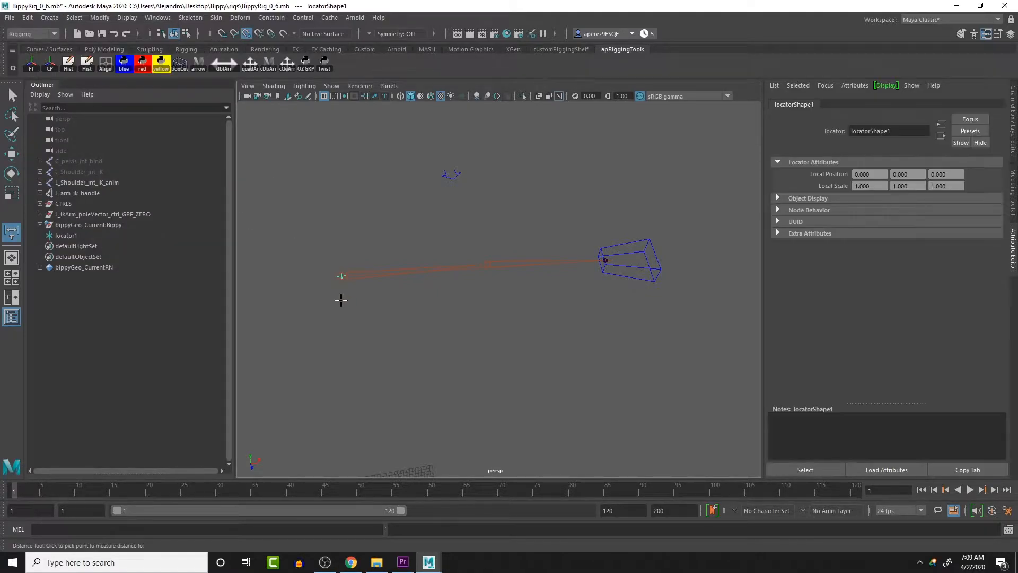
- Place the measurement's end point snapped to the wrist joint inside the arm control, and switch back to the Move tool
left_click_drag(351, 306, 388, 285, "alt")
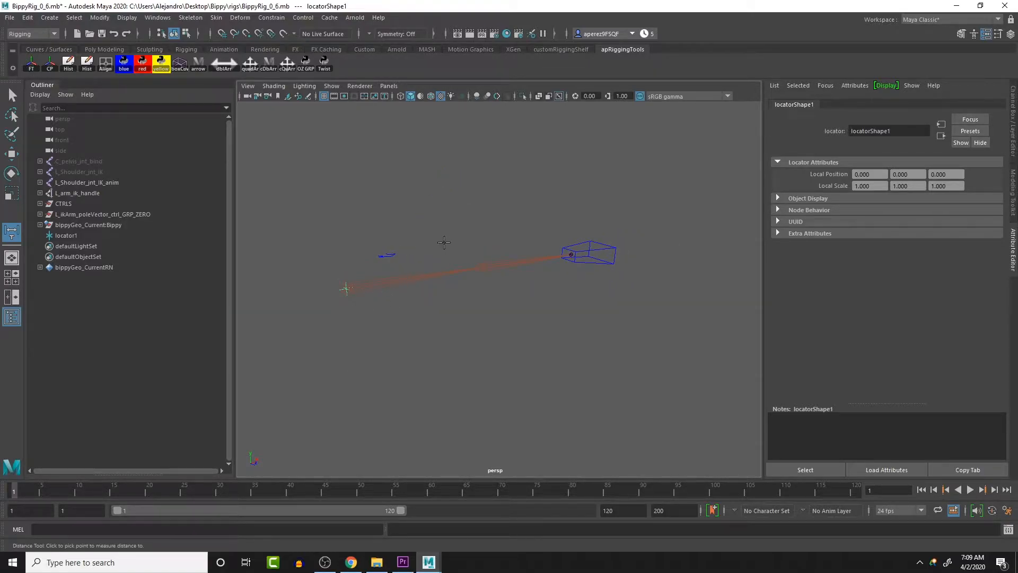
left_click_drag(532, 258, 482, 282, "alt")
right_click_drag(483, 282, 655, 266, "alt")
middle_click_drag(667, 276, 409, 306, "alt")
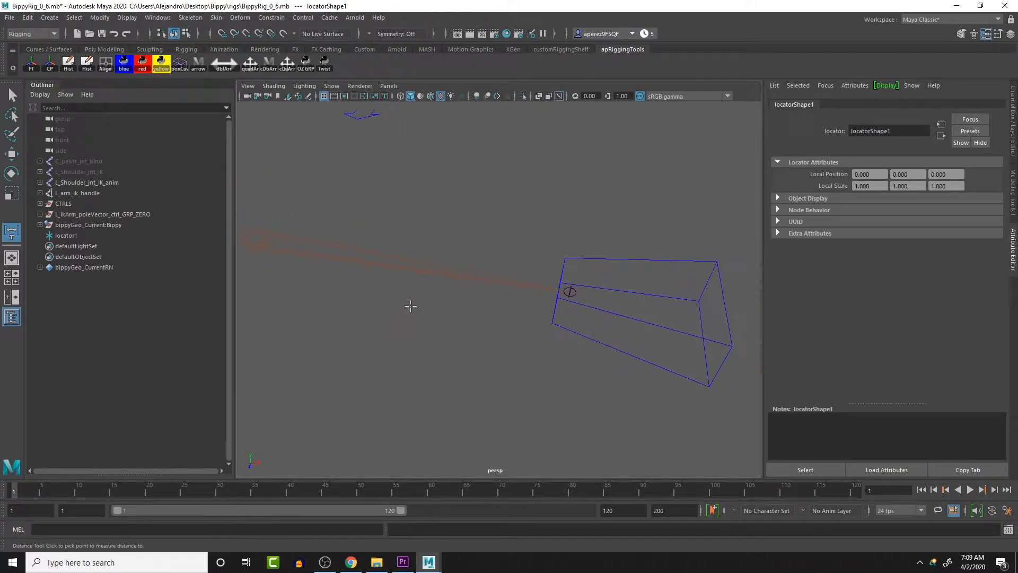
key("v")
left_click(570, 291)
left_click_drag(610, 357, 585, 301, "alt")
key("w")
scroll(578, 331, "down", 2)
scroll(578, 332, "down", 1)
left_click_drag(529, 371, 484, 432, "alt")
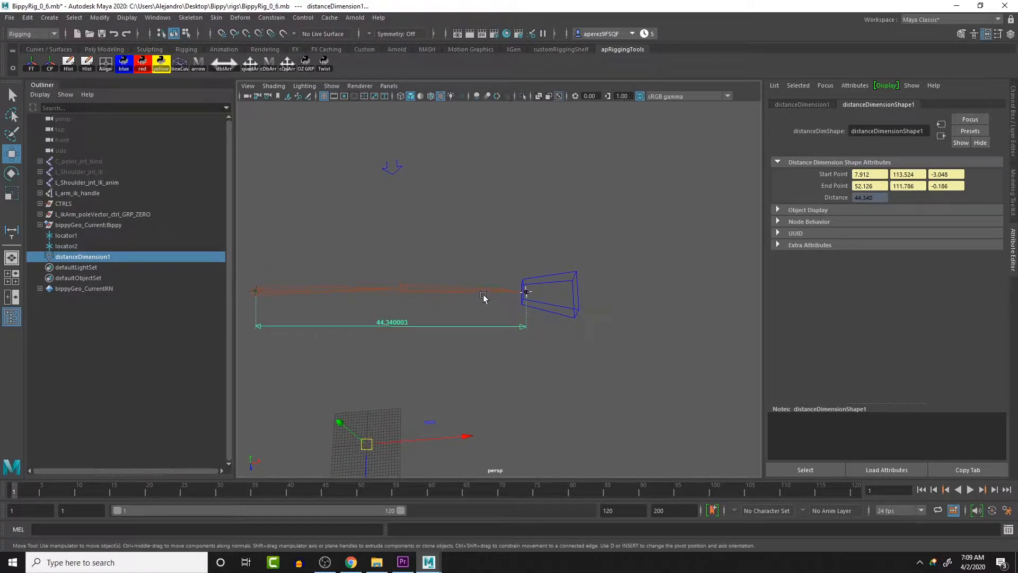
middle_click_drag(536, 341, 629, 344, "alt")
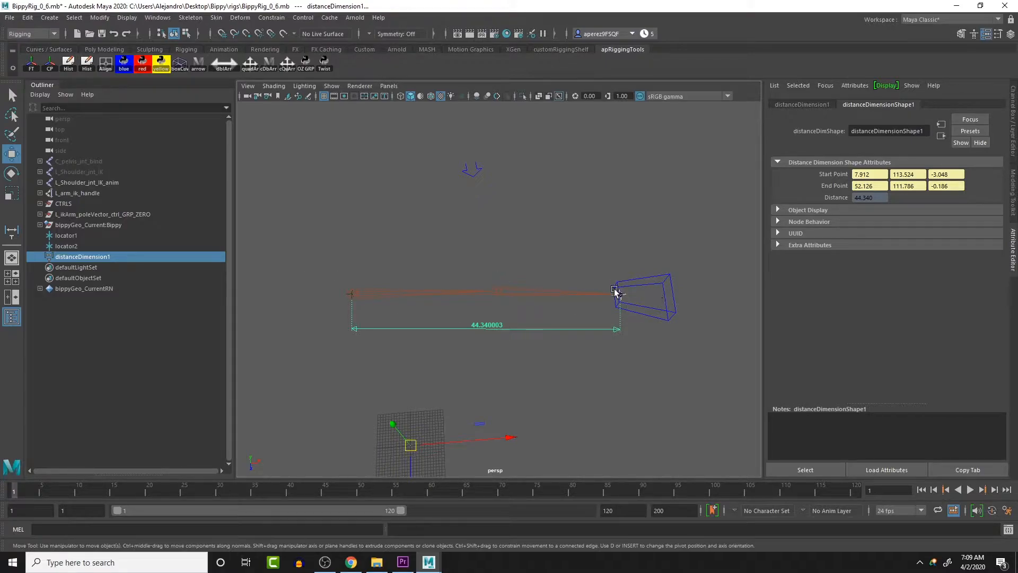
- Parent locator2 under distanceDimension1 and test the measurement by moving the locator, undoing the move
key("Return")
middle_click_drag(48, 246, 50, 256)
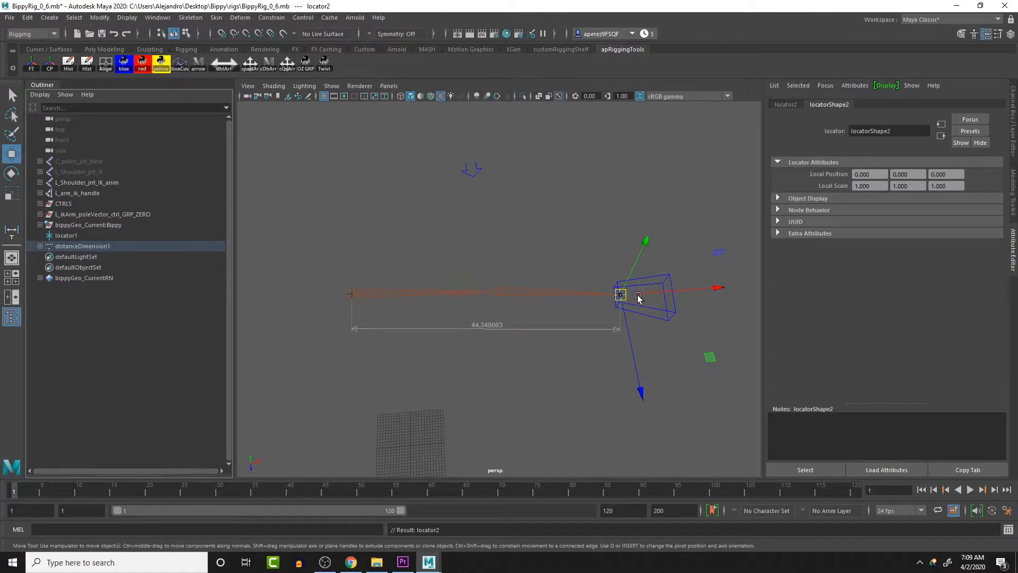
left_click_drag(622, 295, 449, 333)
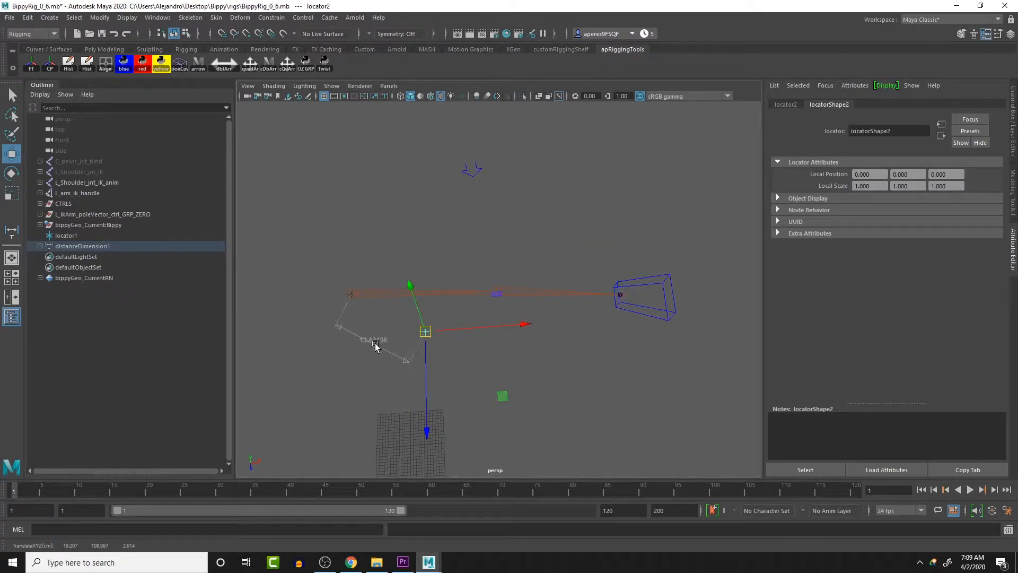
key("ctrl+z")
- Select distanceDimension1 and graph its connections in the Node Editor
key("Up")
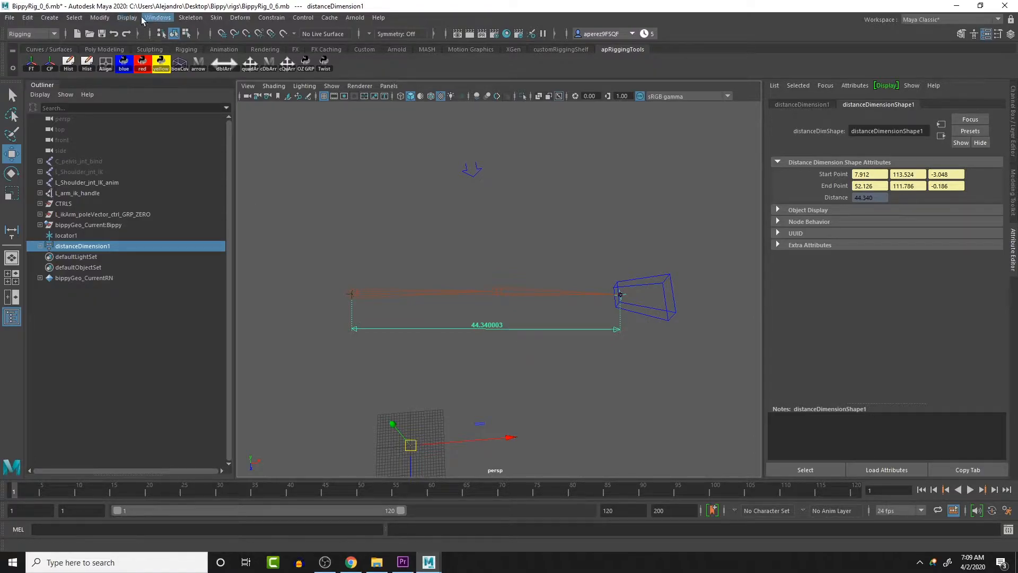
left_click(158, 18)
mouse_move(163, 91)
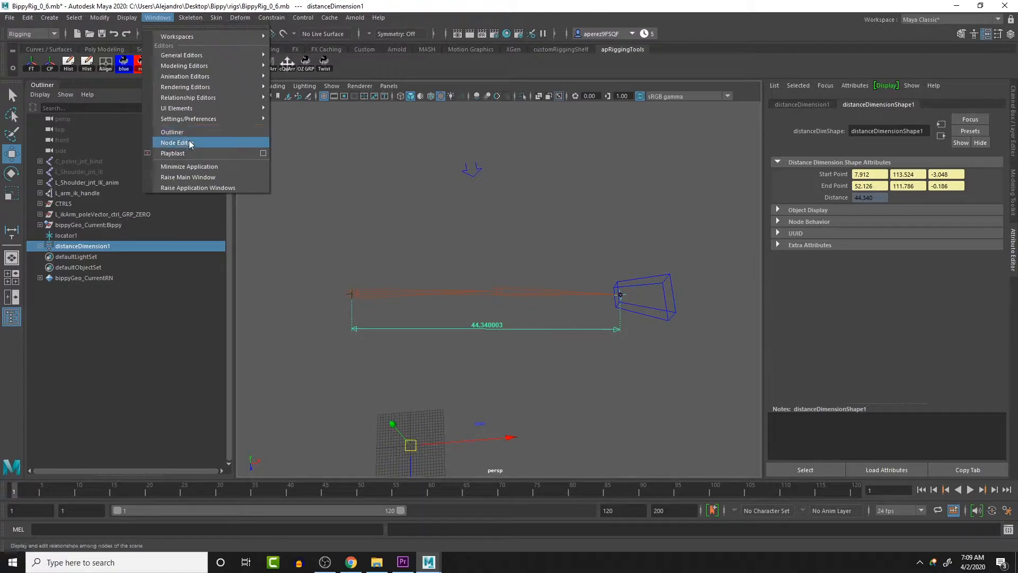
left_click(180, 143)
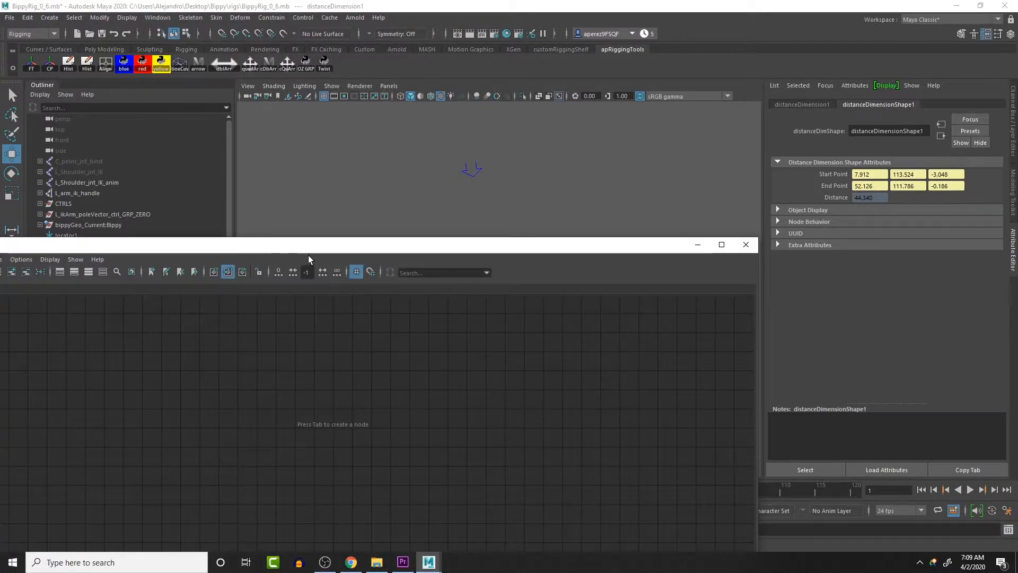
left_click_drag(348, 247, 520, 149)
left_click(122, 178)
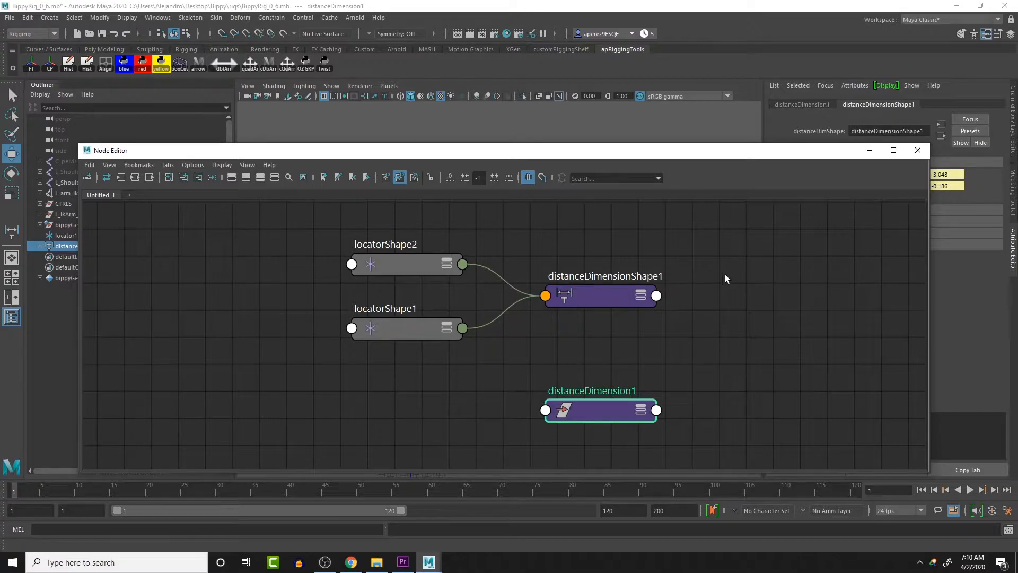
- Shift the graphed nodes aside to free up space and place distanceDimension1 below locatorShape1
left_click_drag(771, 253, 297, 428)
left_click_drag(415, 262, 147, 270)
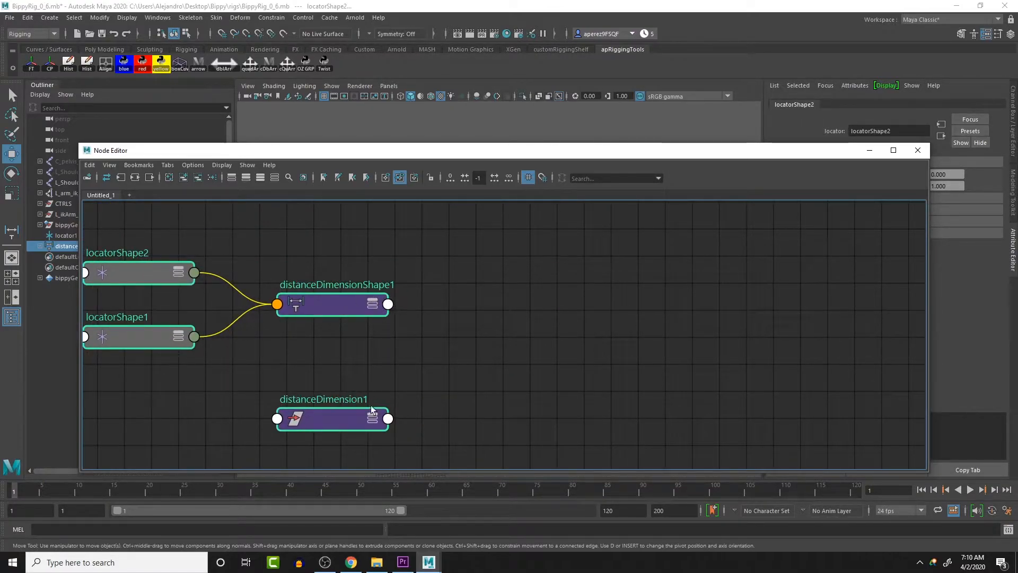
left_click_drag(325, 381, 159, 395)
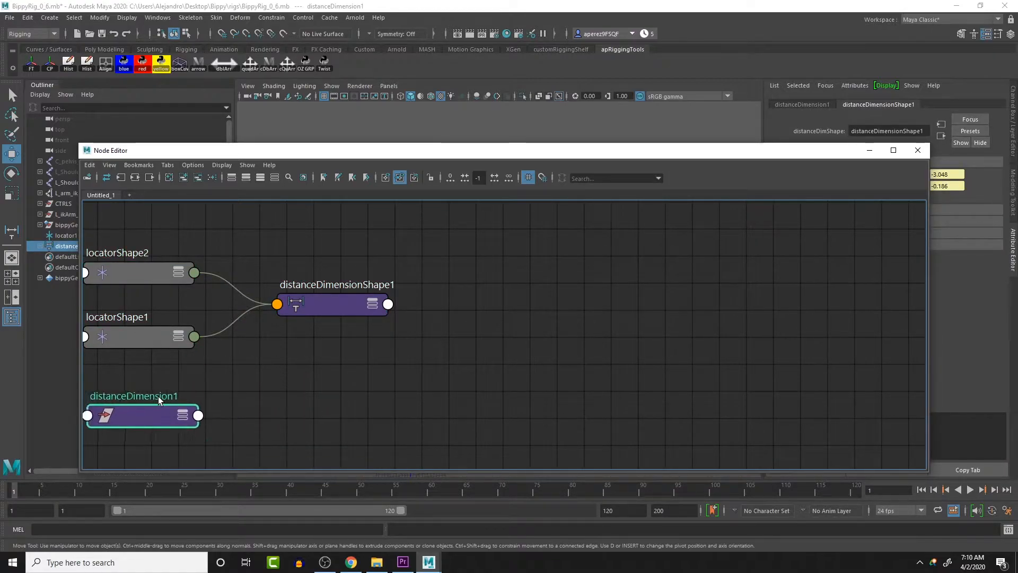
- Expand the distanceDimensionShape1 node to show all its attributes and reposition it beside the locator nodes
left_click(373, 305)
left_click(372, 306)
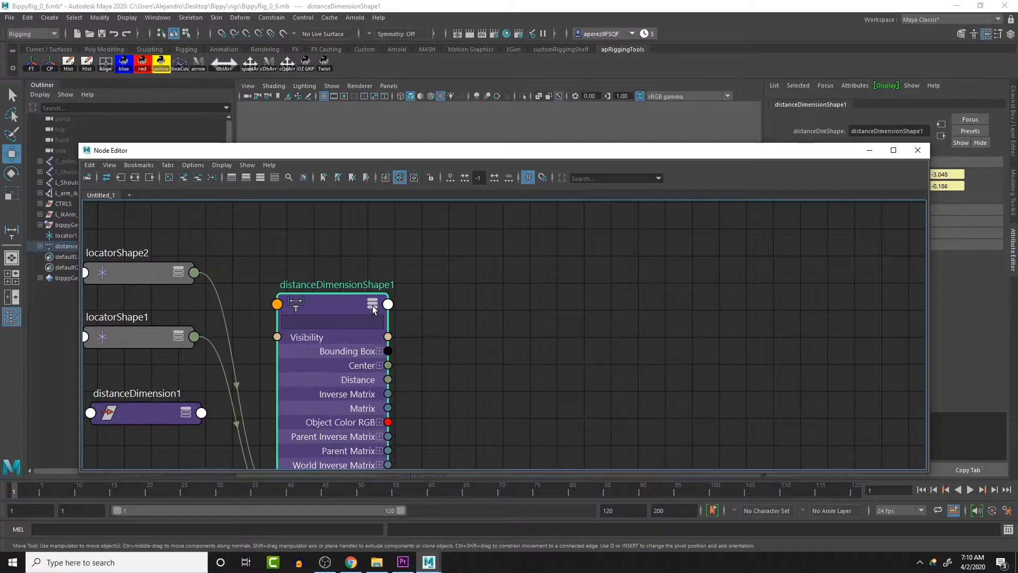
middle_click_drag(440, 350, 428, 312, "alt")
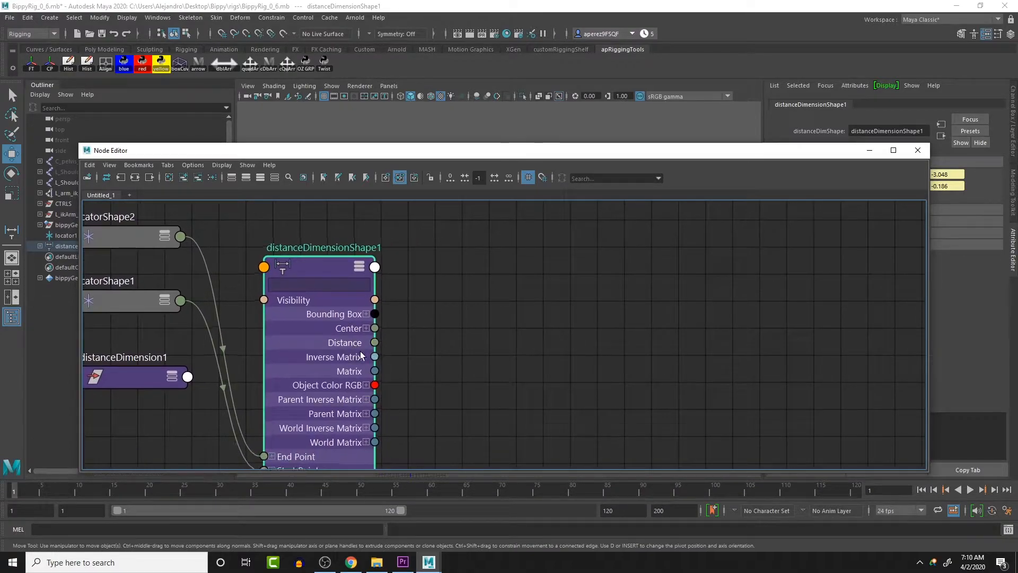
scroll(486, 364, "down", 3)
scroll(484, 371, "up", 1)
middle_click_drag(484, 368, 467, 327, "alt")
left_click_drag(394, 276, 406, 249)
middle_click_drag(505, 277, 477, 314, "alt")
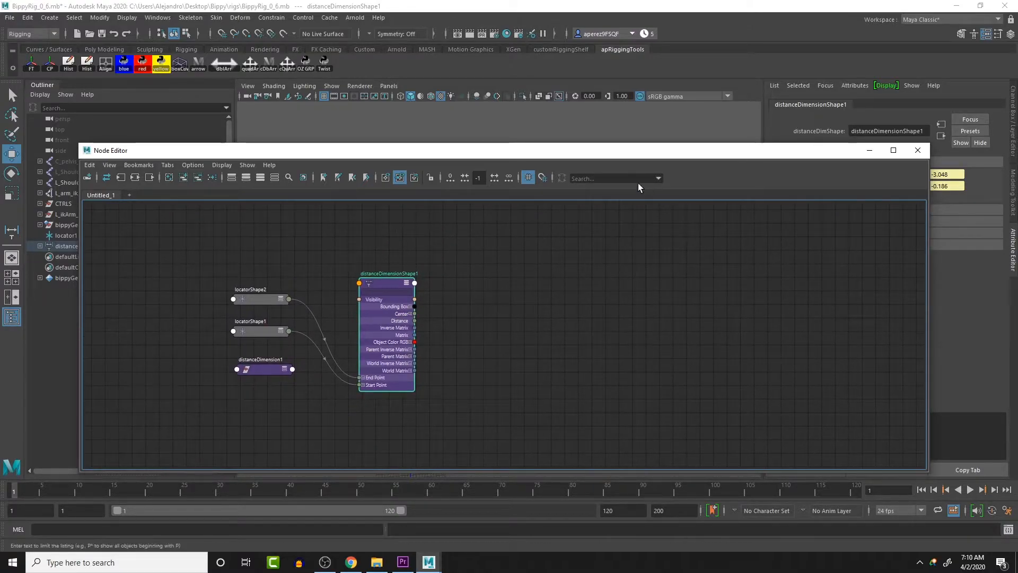
- Move the Node Editor window aside to look at the arm's distance measurement, and bring the window back
left_click_drag(664, 153, 557, 145)
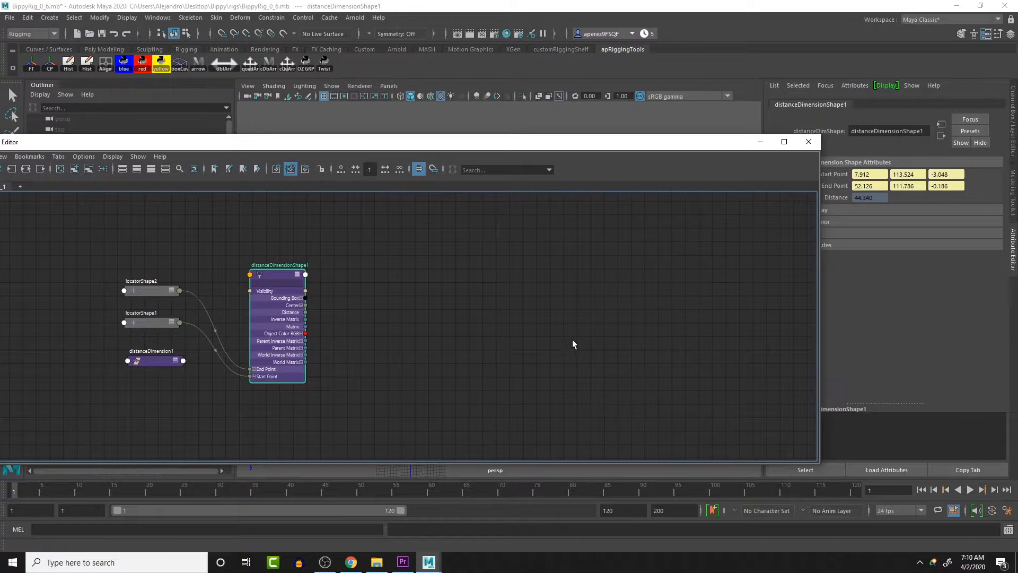
left_click_drag(660, 151, 635, 392)
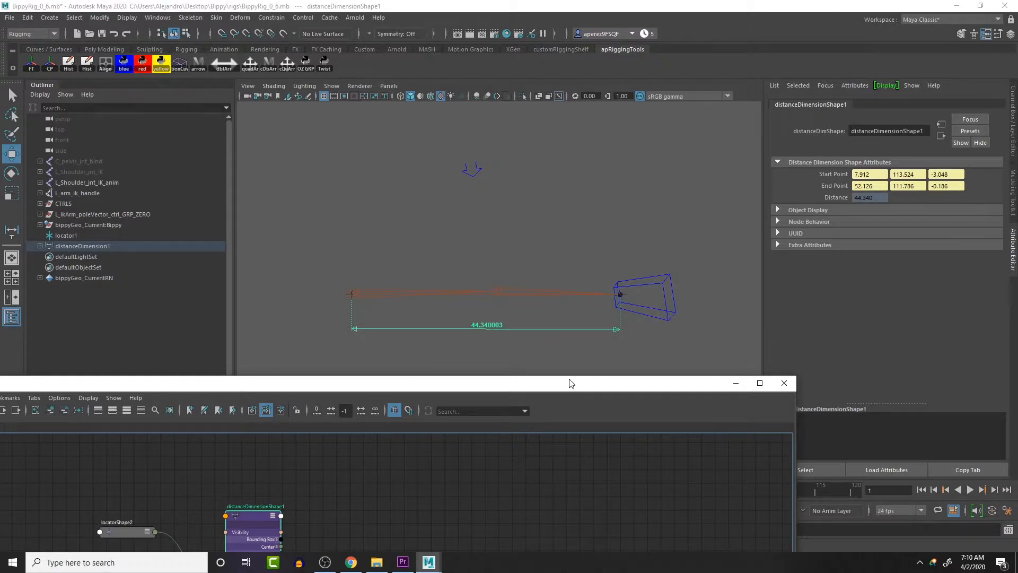
left_click_drag(569, 383, 586, 171)
scroll(430, 377, "up", 6)
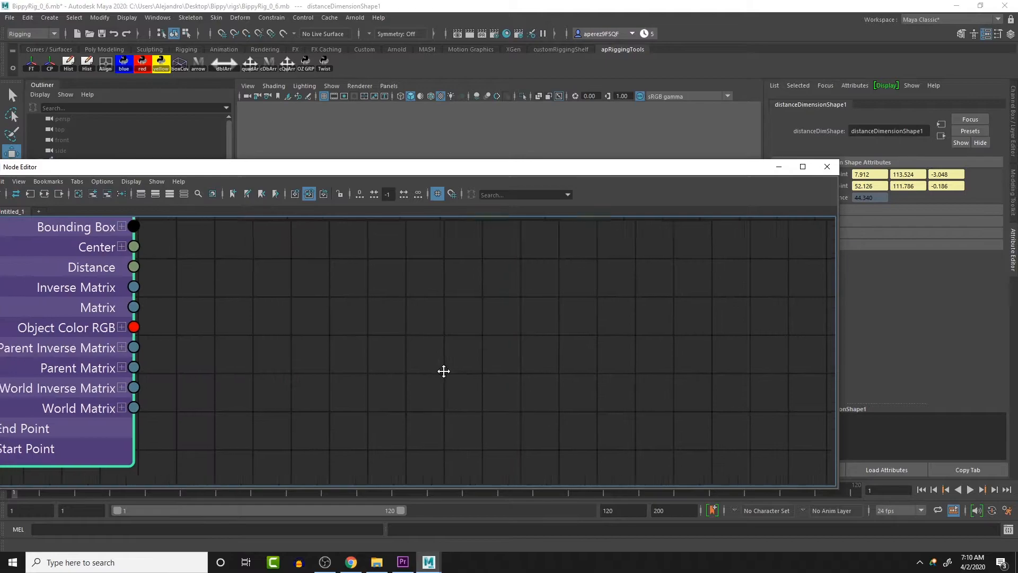
scroll(698, 400, "down", 6)
left_click(611, 365)
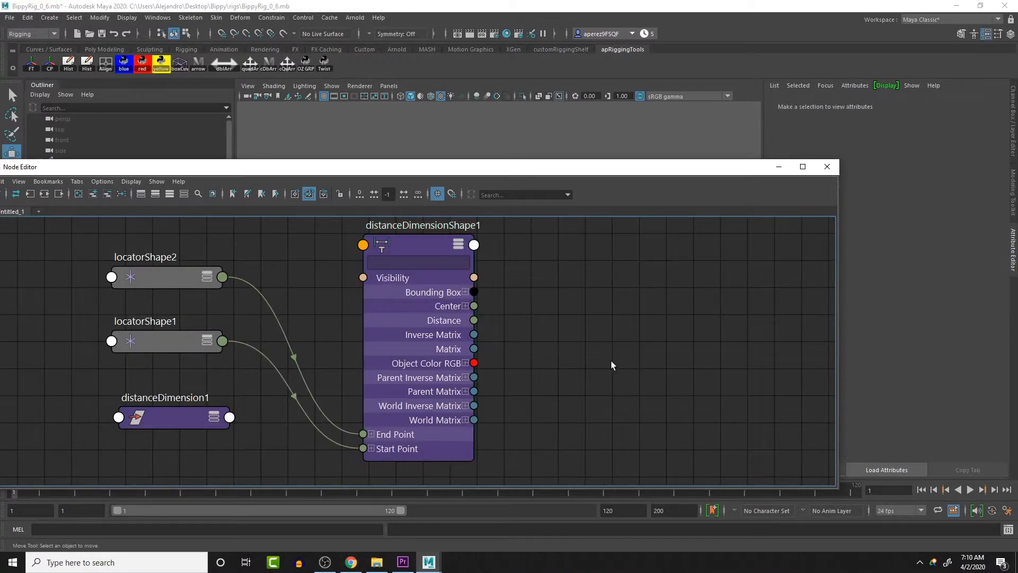
key("Tab")
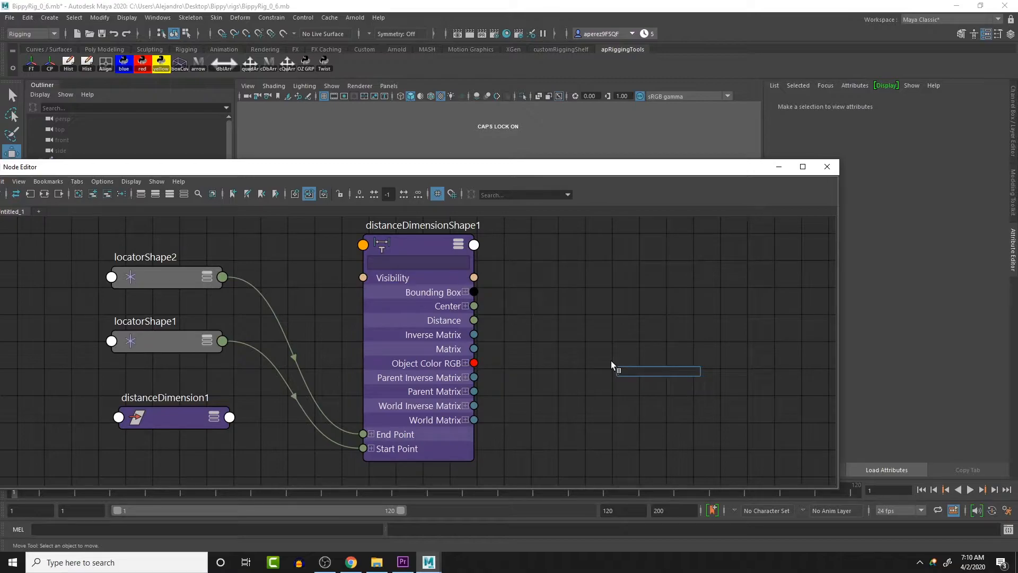
type("MULT")
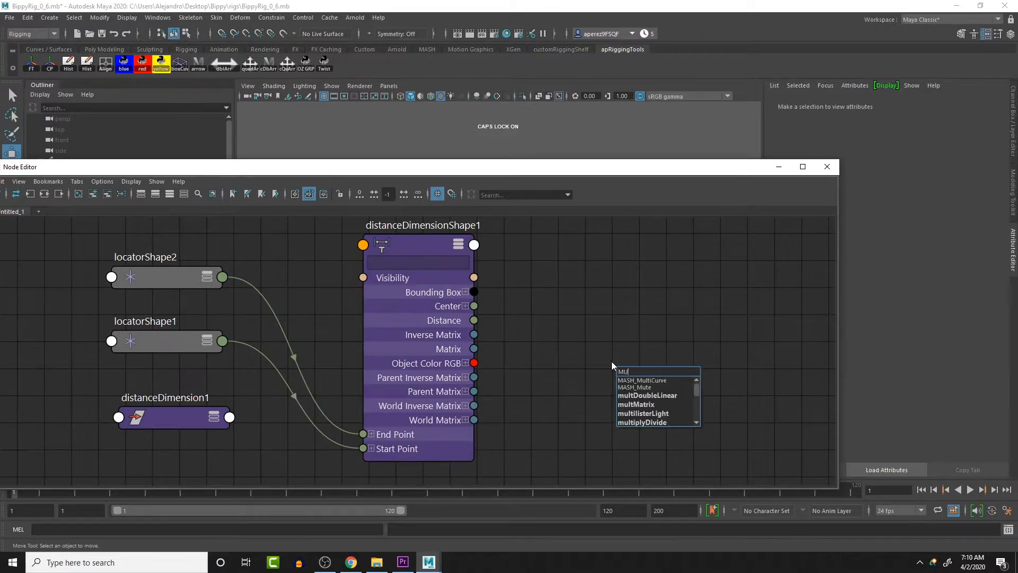
key("BackSpace")
key("BackSpace")
key("BackSpace")
key("BackSpace")
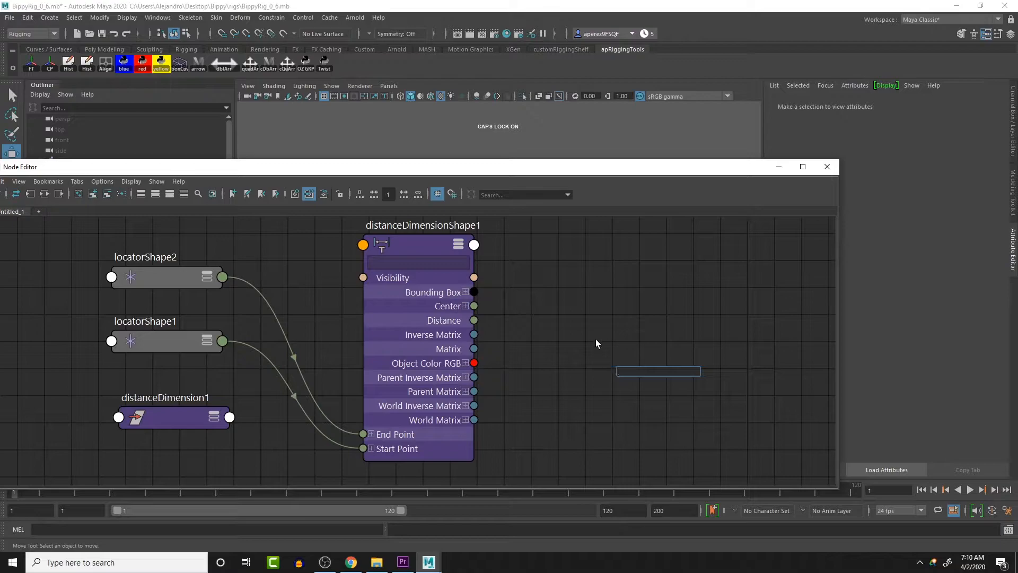
- Create a multiplyDivide node in the empty space beside distanceDimensionShape1
left_click(606, 313)
key("Tab")
type("MU")
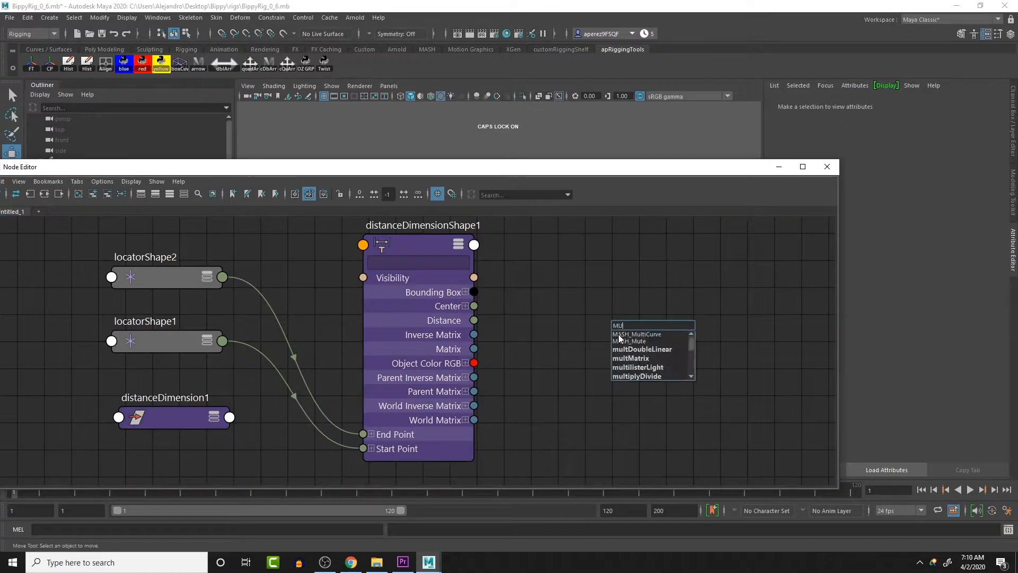
type("LTIPL")
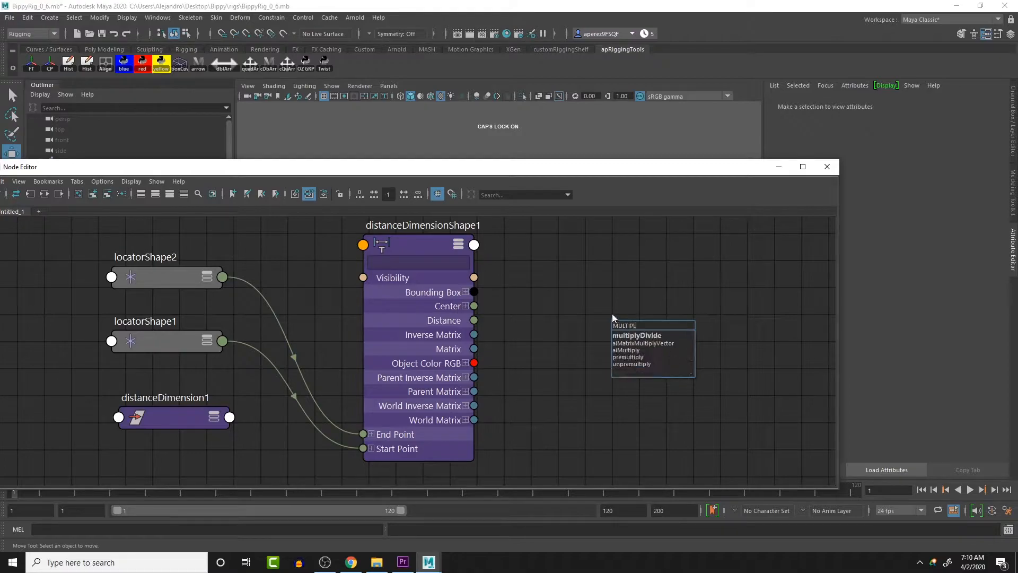
key("Down")
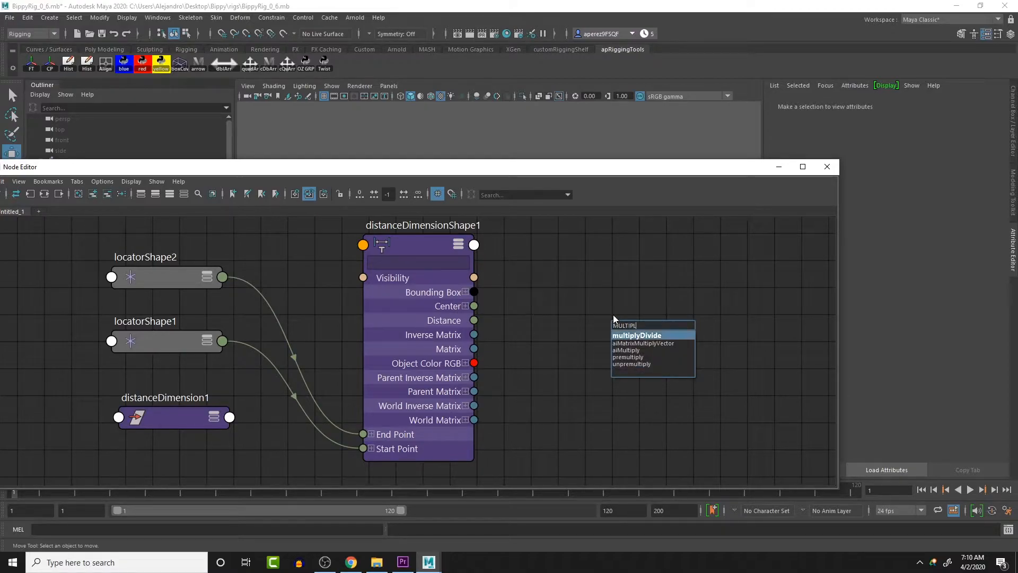
key("Return")
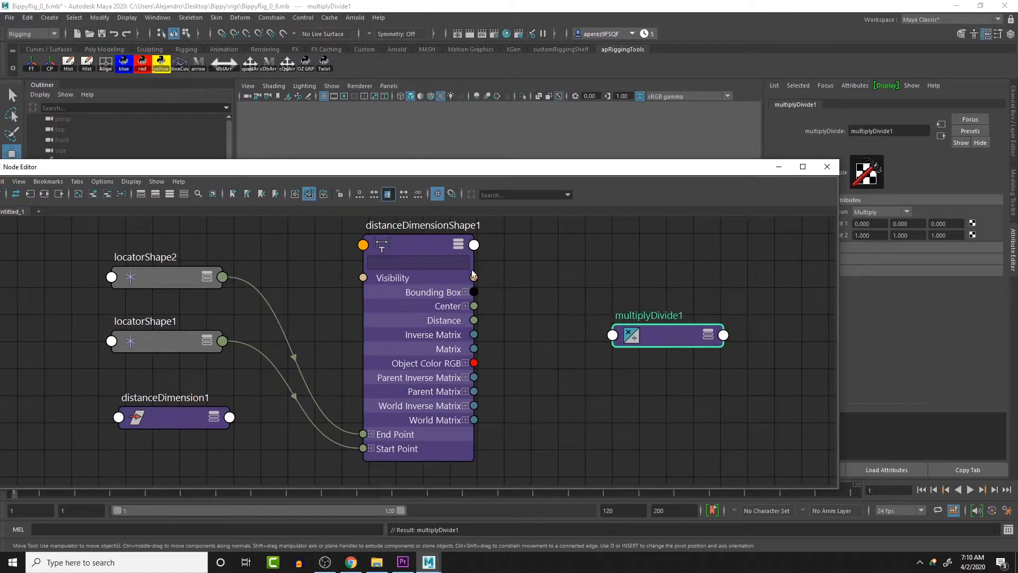
left_click_drag(474, 320, 616, 342)
mouse_move(642, 346)
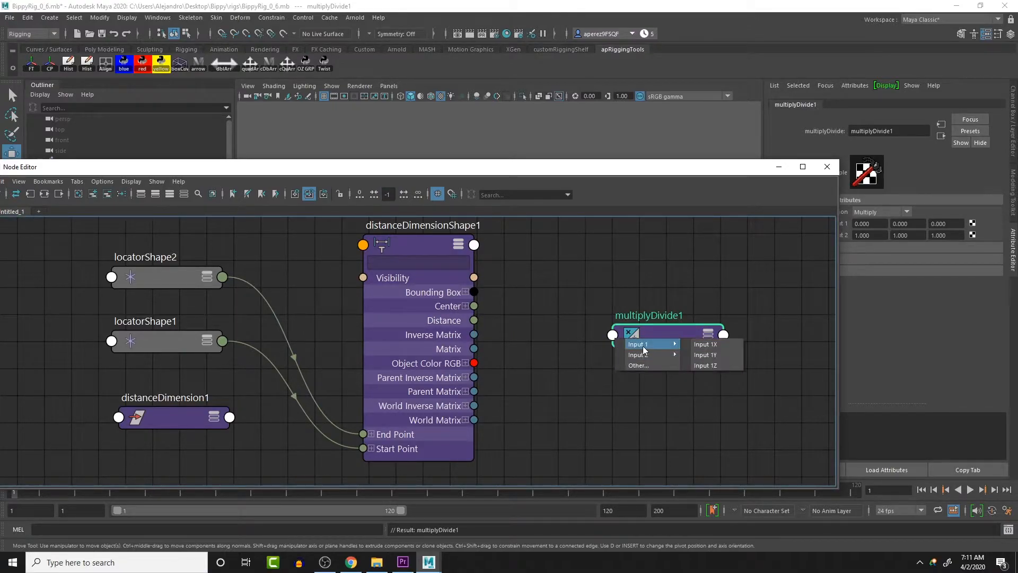
left_click(523, 323)
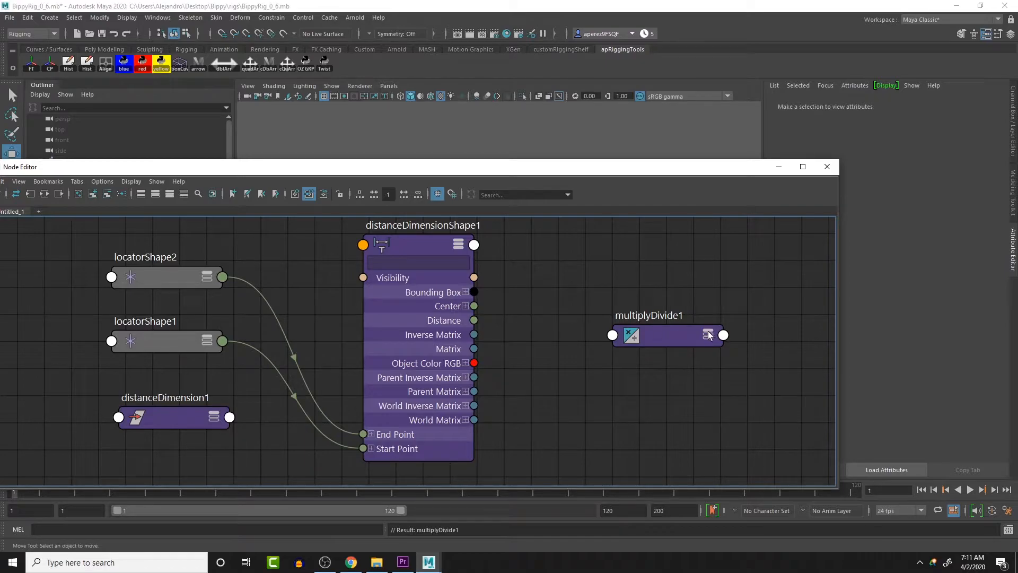
- Expand the multiplyDivide1 node and its Input 1, and connect the Distance output of distanceDimensionShape1 to Input 1X
left_click(709, 335)
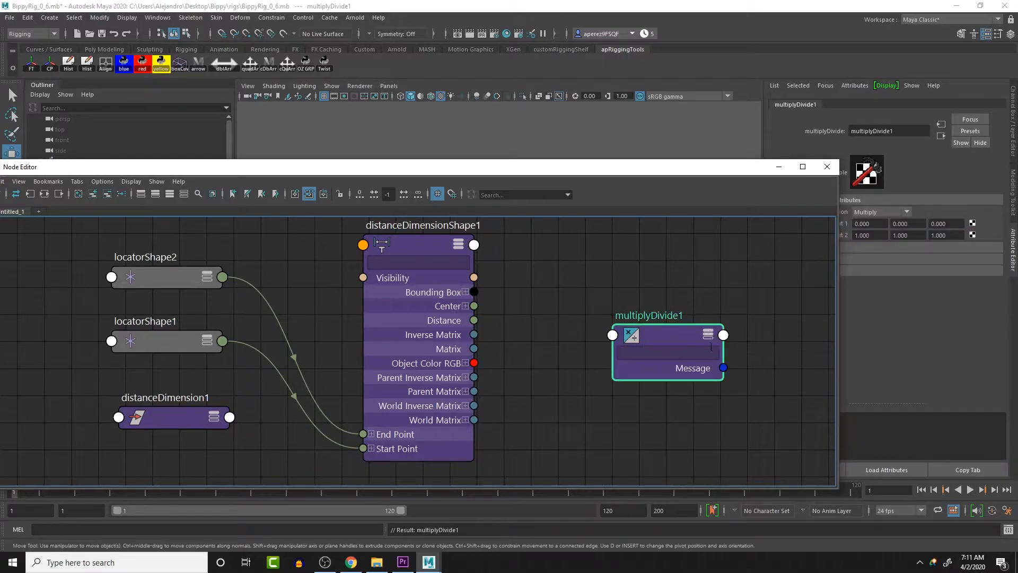
left_click(709, 335)
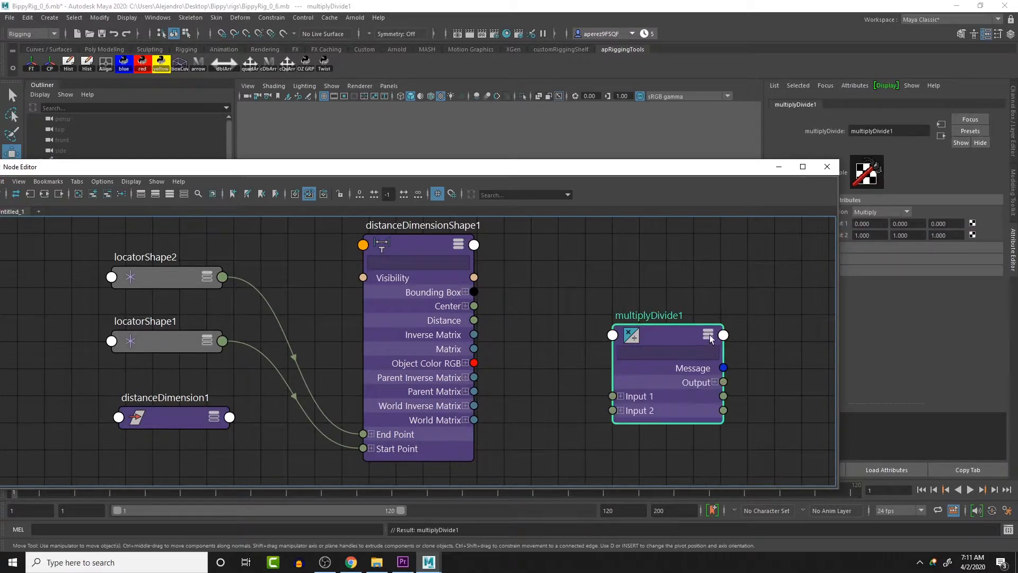
left_click(621, 397)
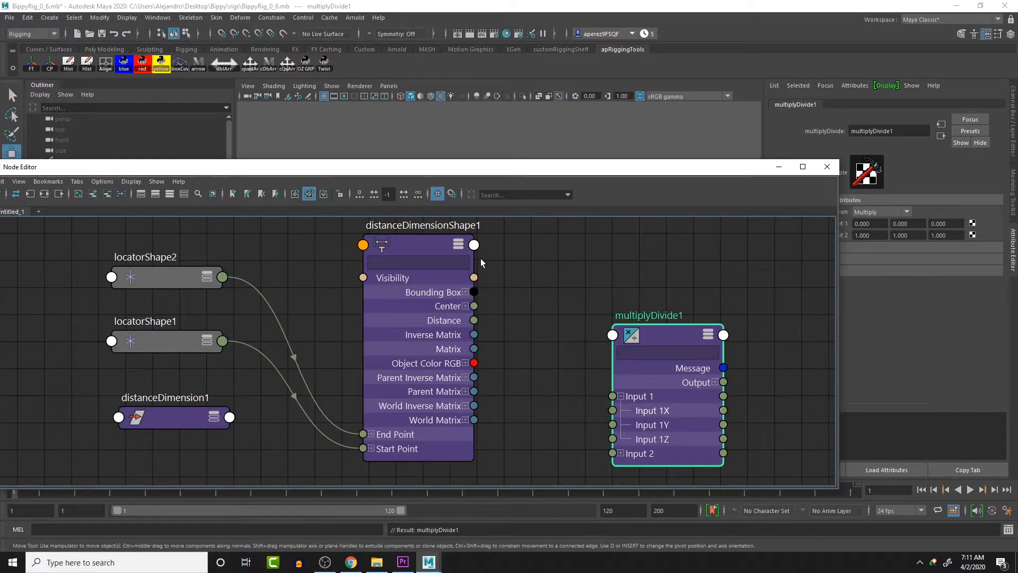
left_click_drag(474, 320, 613, 411)
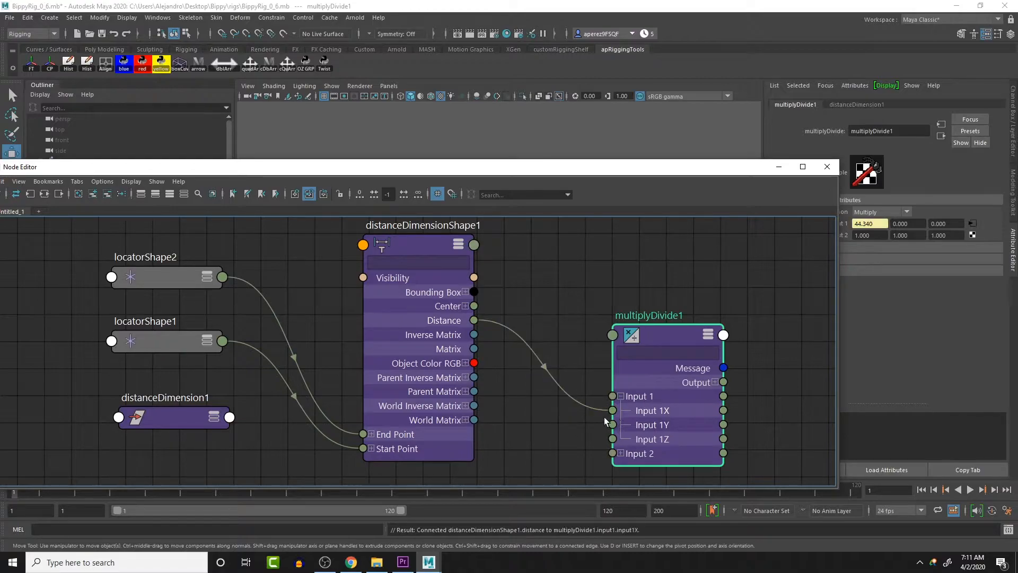
- Copy multiplyDivide1's Input 1 X value into Input 2 X so that it is set to 44.340
left_click_drag(670, 172, 604, 146)
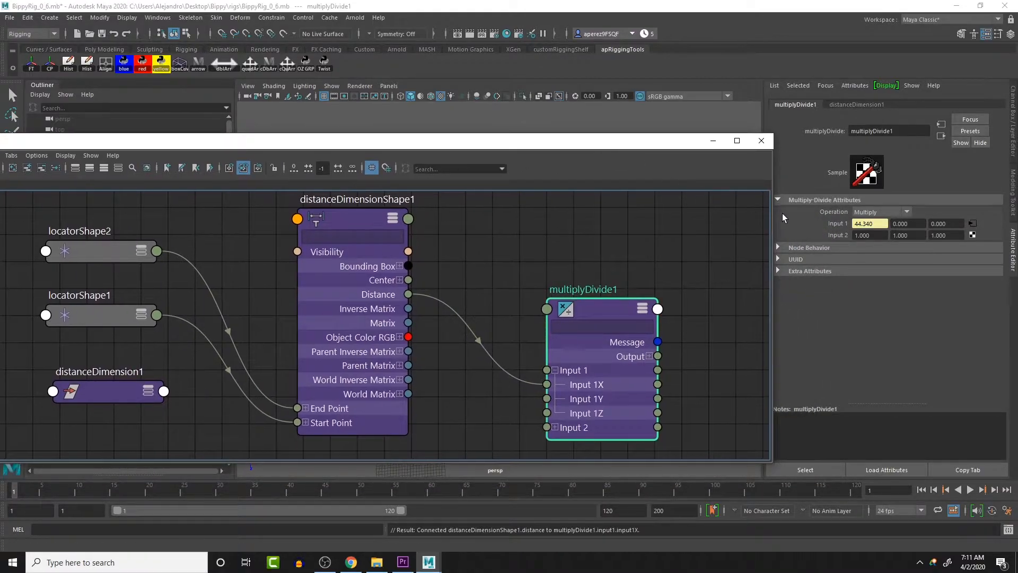
left_click(879, 233)
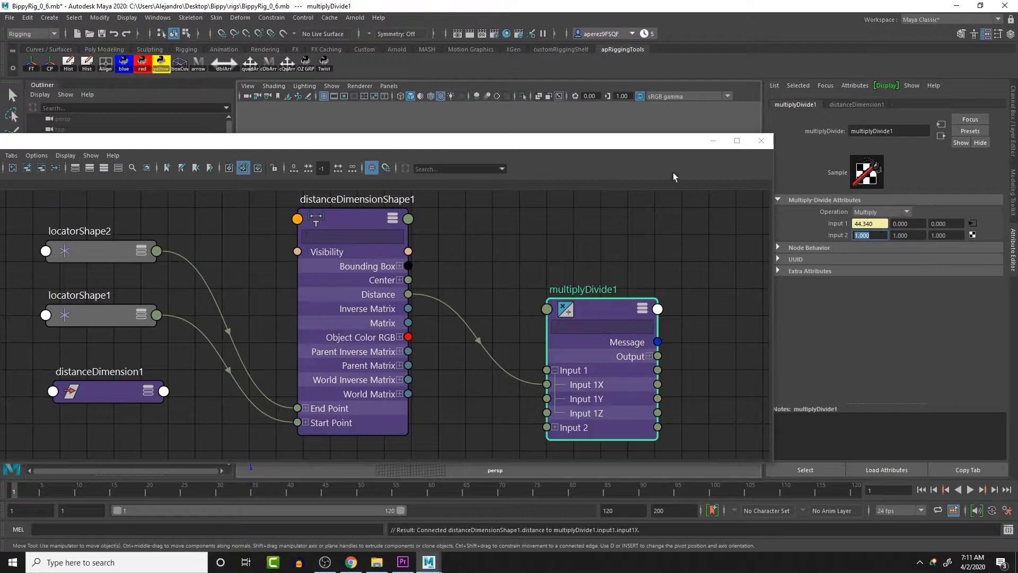
left_click_drag(652, 147, 621, 210)
left_click_drag(878, 224, 820, 218)
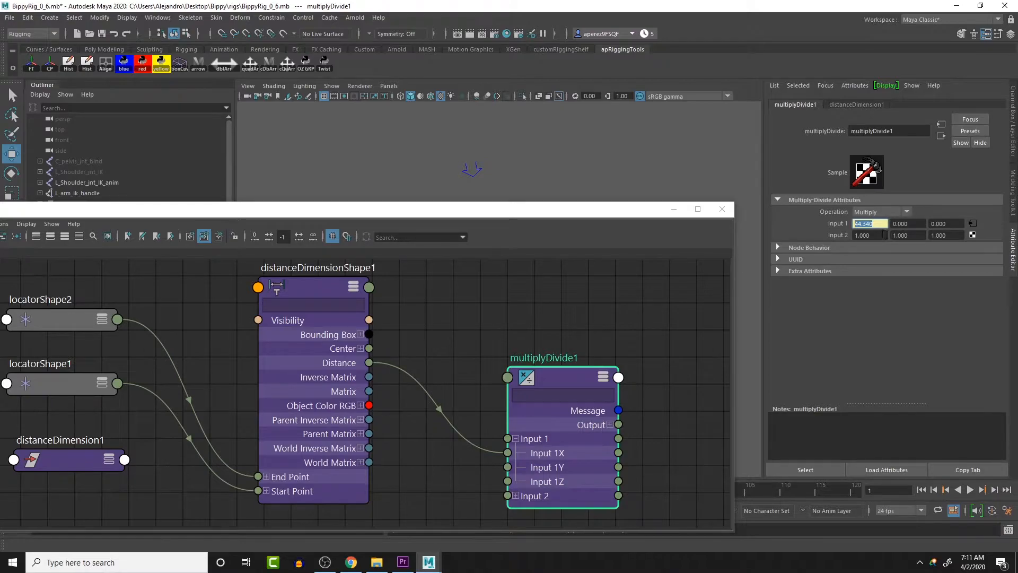
left_click(857, 235)
key("BackSpace")
left_click_drag(875, 224, 826, 223)
key("ctrl+c")
left_click(880, 234)
left_click_drag(865, 235, 776, 232)
key("ctrl+v")
- Set the operation of multiplyDivide1 to Divide
left_click_drag(632, 214, 590, 189)
scroll(596, 362, "down", 3)
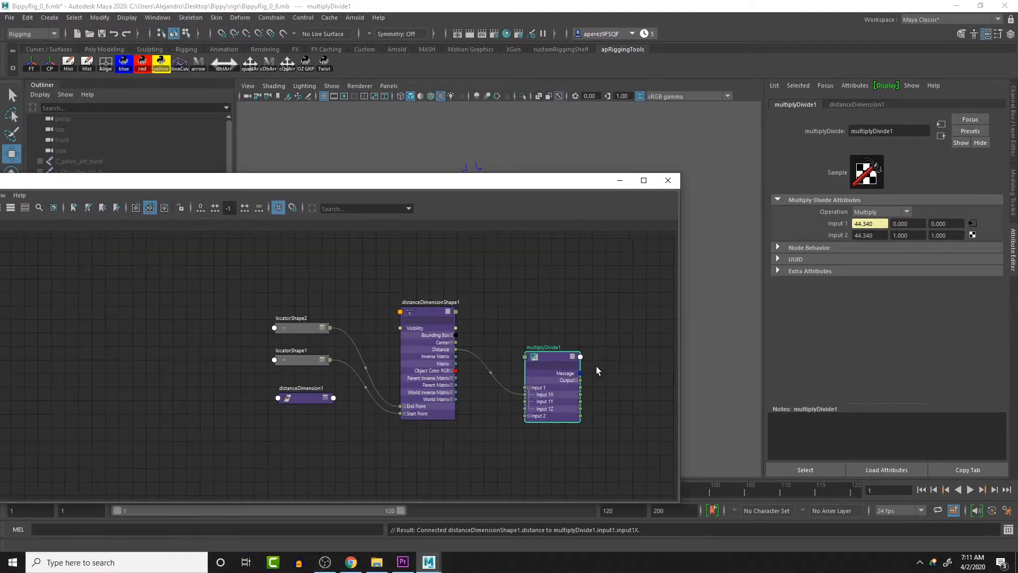
left_click(897, 210)
left_click(882, 246)
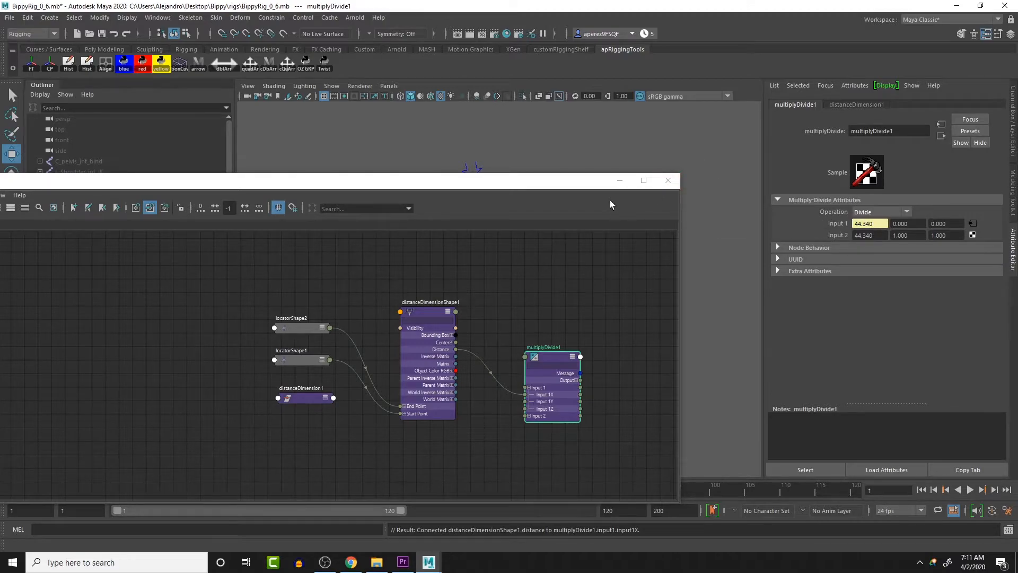
- Create a condition node in the empty space beyond multiplyDivide1 and expand it to show its attributes
middle_click_drag(533, 277, 395, 282, "alt")
left_click(489, 358)
key("Tab")
type("cond")
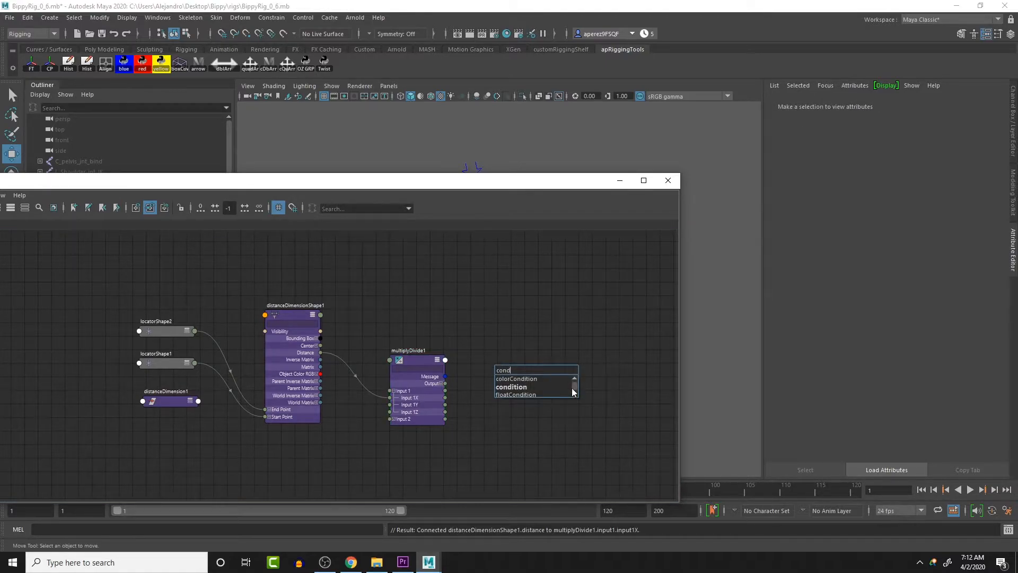
left_click(534, 387)
left_click_drag(524, 371, 573, 371)
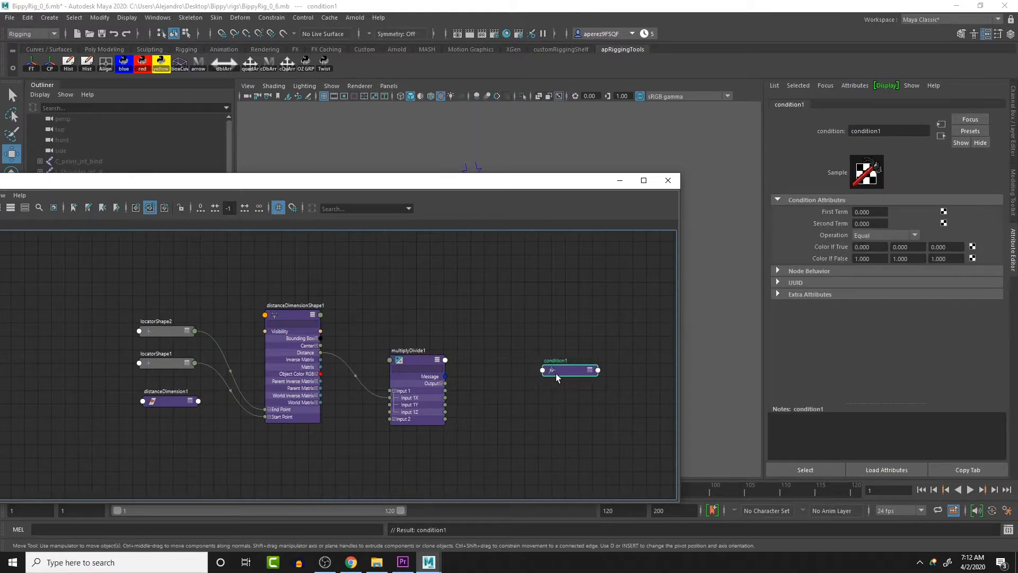
left_click(590, 370)
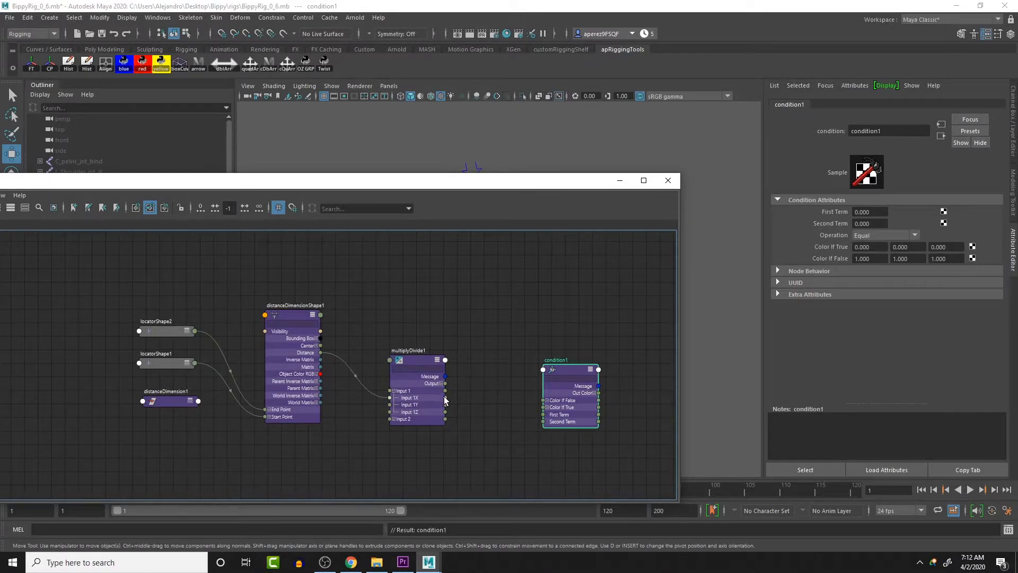
- Expand multiplyDivide1's Output and connect Output X to the First Term of condition1
mouse_move(508, 403)
left_mouse_down()
mouse_move(548, 415)
mouse_move(450, 399)
left_mouse_up()
left_click(440, 384)
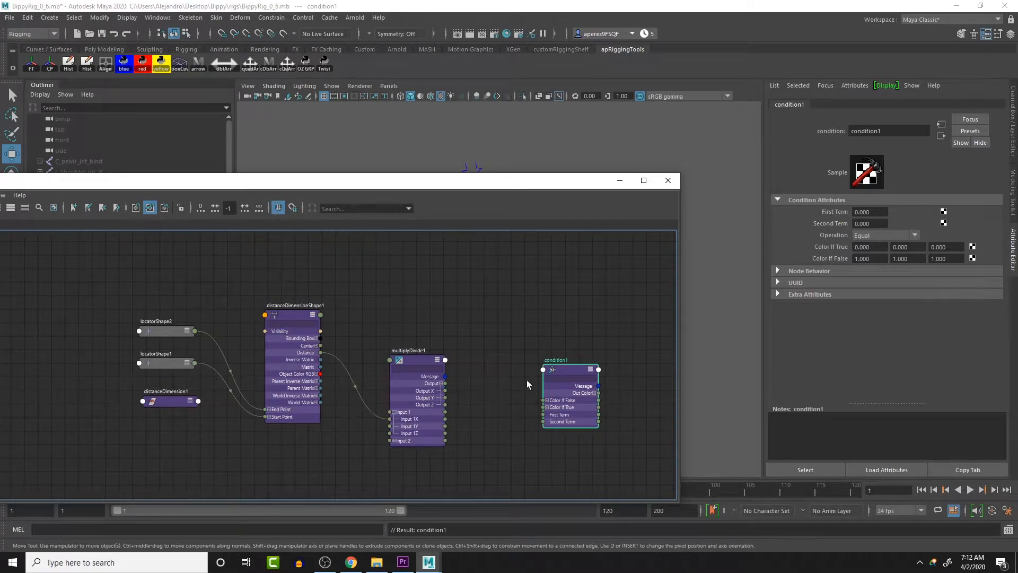
left_click(409, 361)
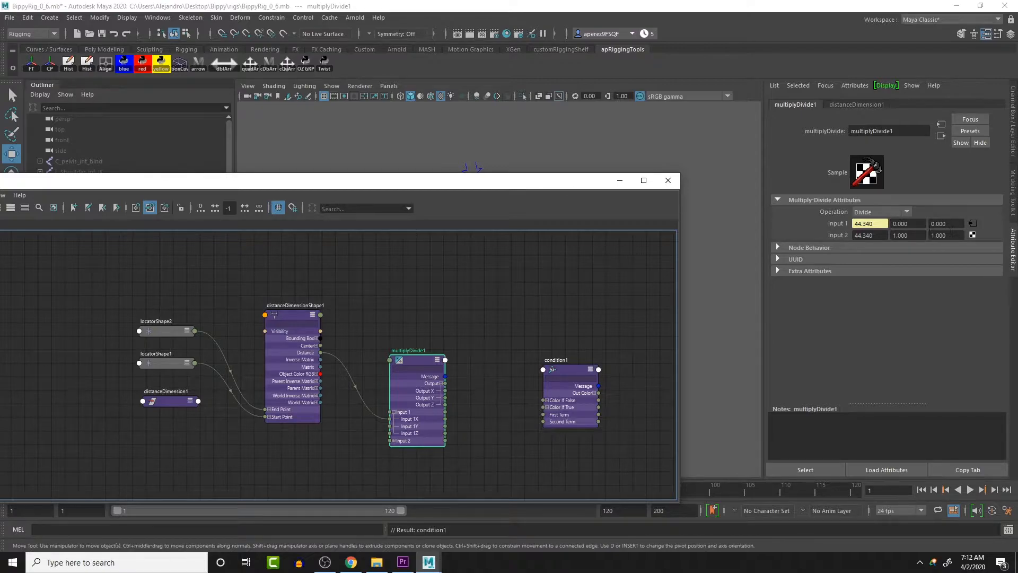
left_click_drag(445, 391, 548, 415)
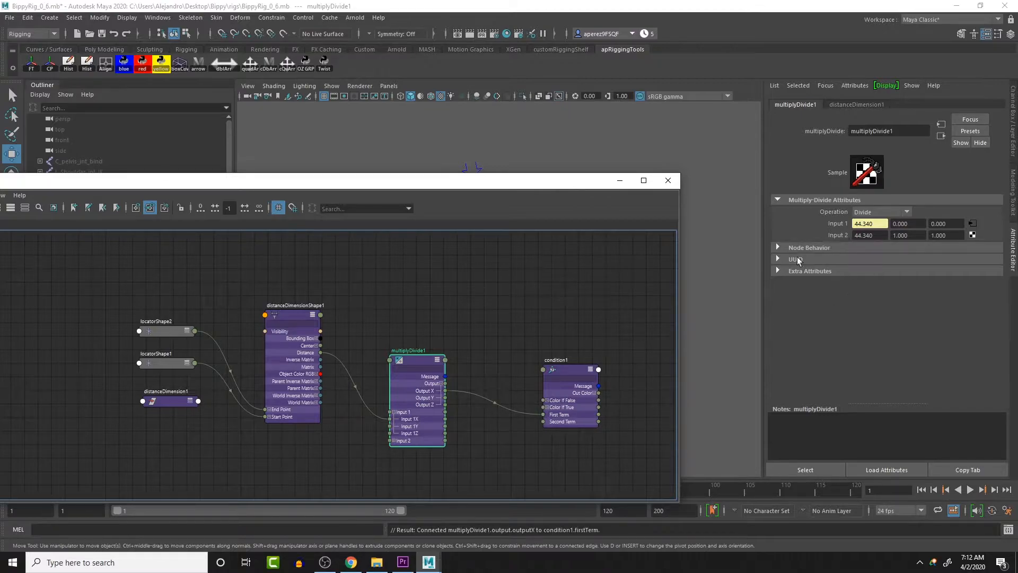
- Compare multiplyDivide1's two X inputs with condition1's First Term, and set condition1's Second Term to 1
left_click(573, 369)
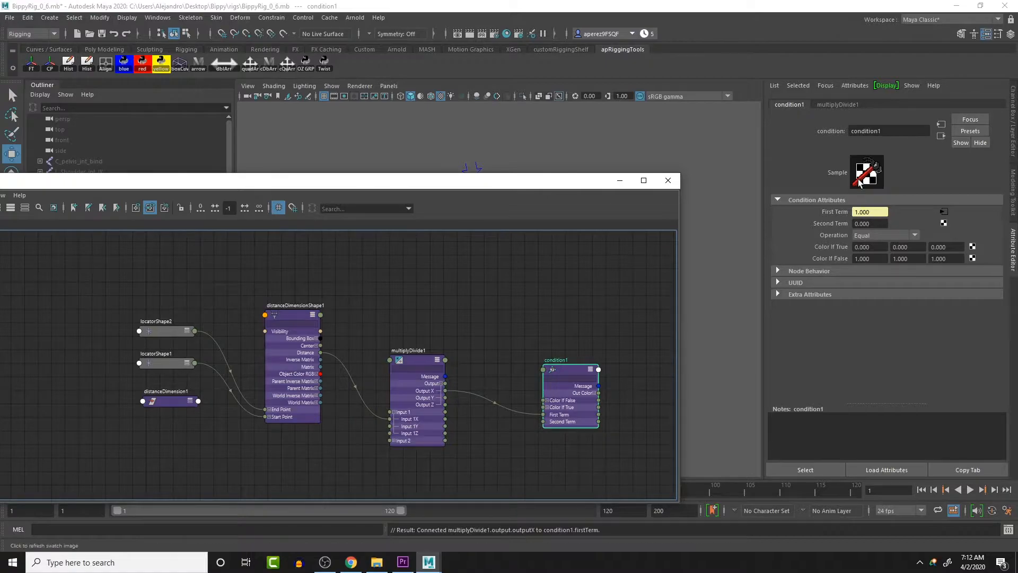
left_click(406, 359)
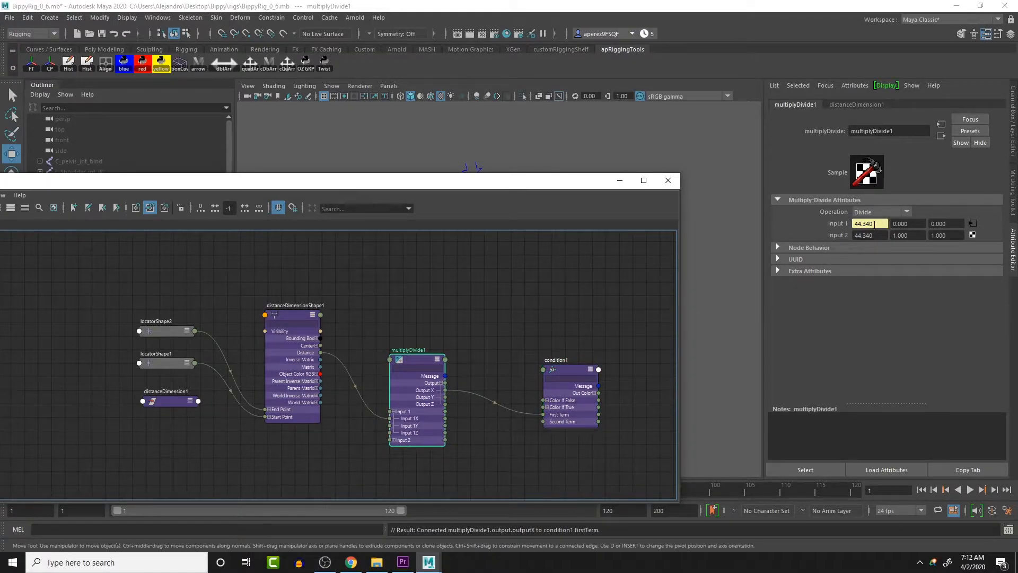
left_click_drag(881, 225, 854, 224)
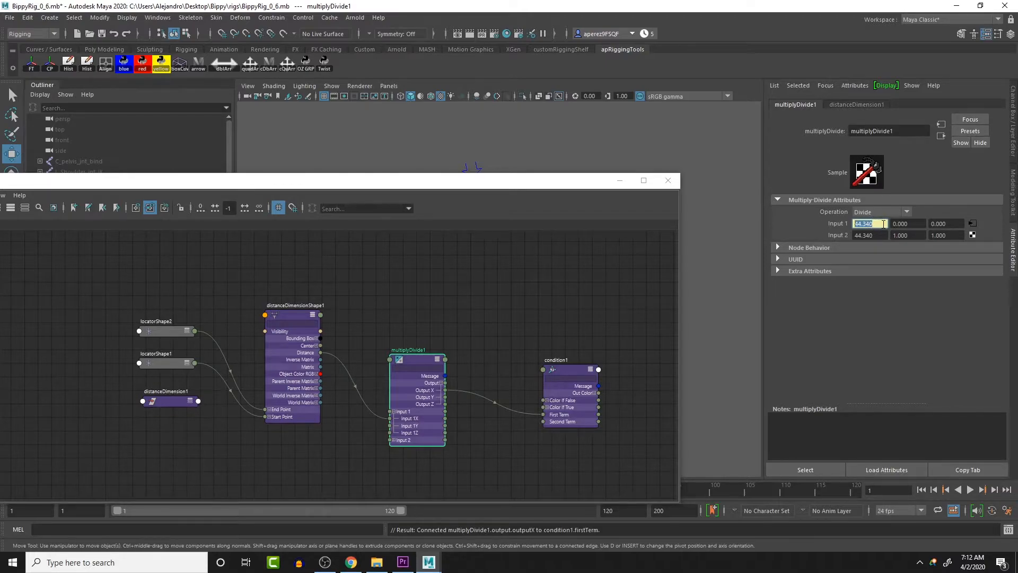
left_click_drag(881, 236, 825, 233)
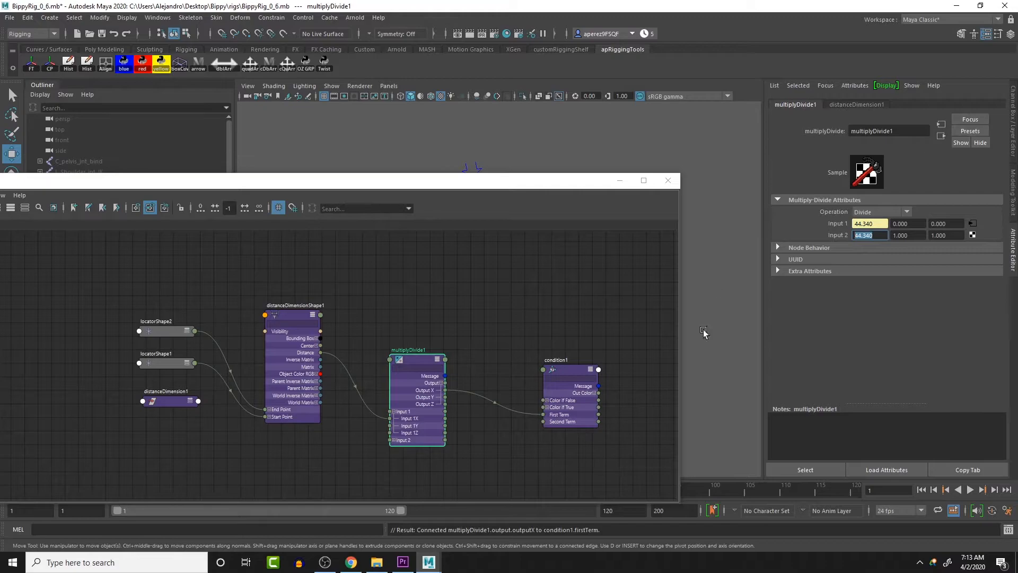
left_click(572, 370)
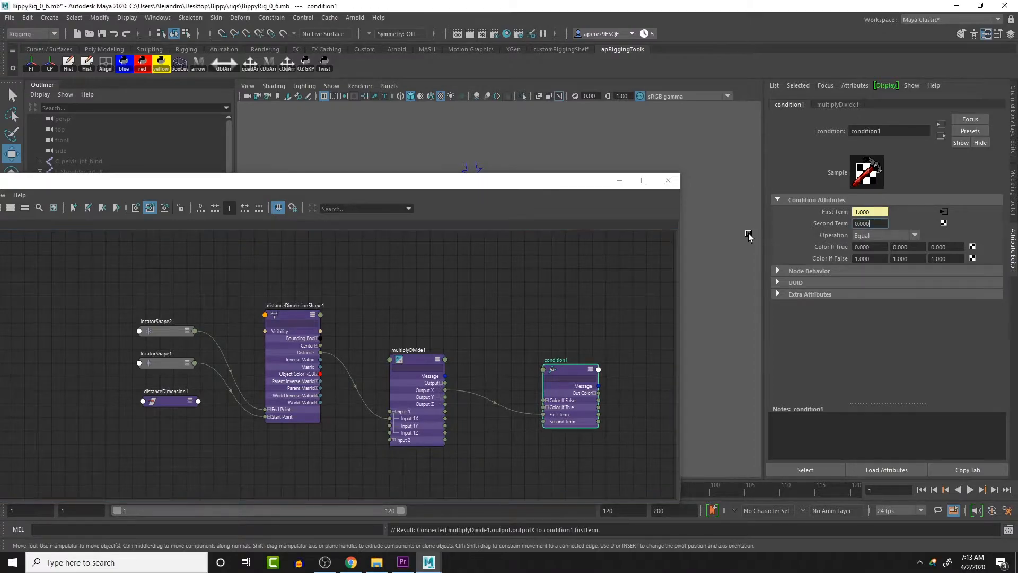
double_click(872, 223)
type("1")
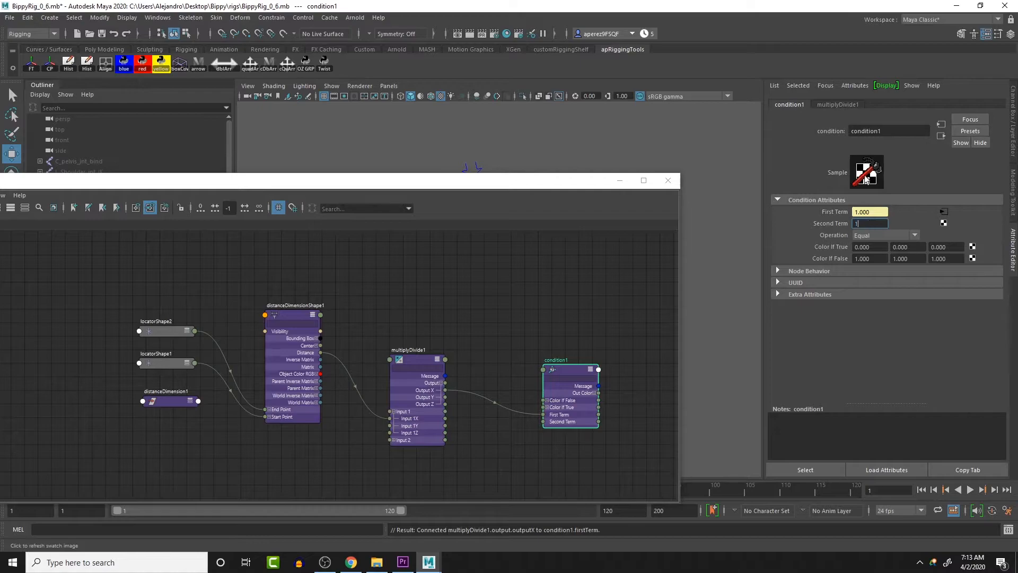
key("Return")
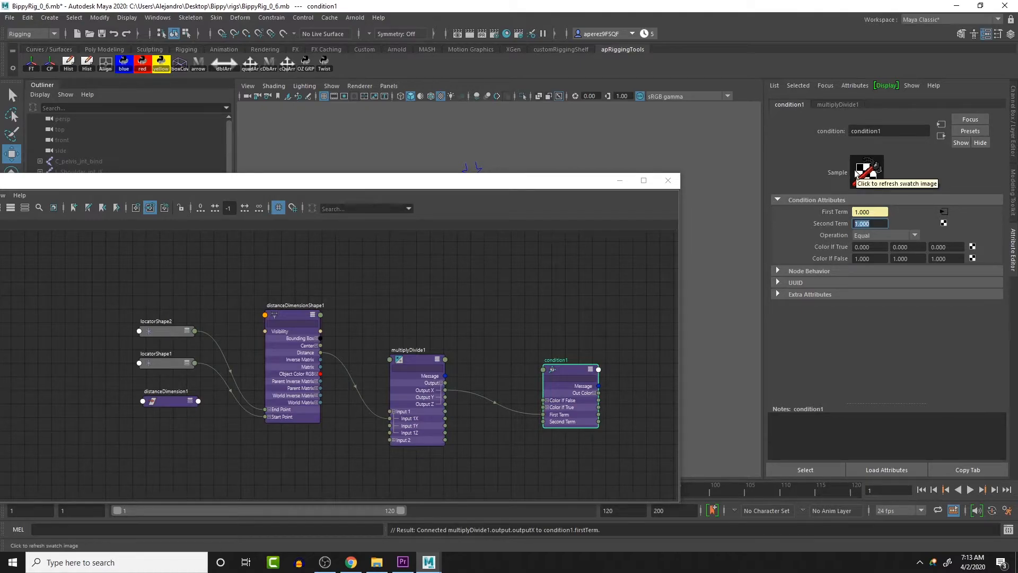
- Uncover the arm in the viewport and set condition1's operation to Greater Than
left_click_drag(514, 180, 384, 345)
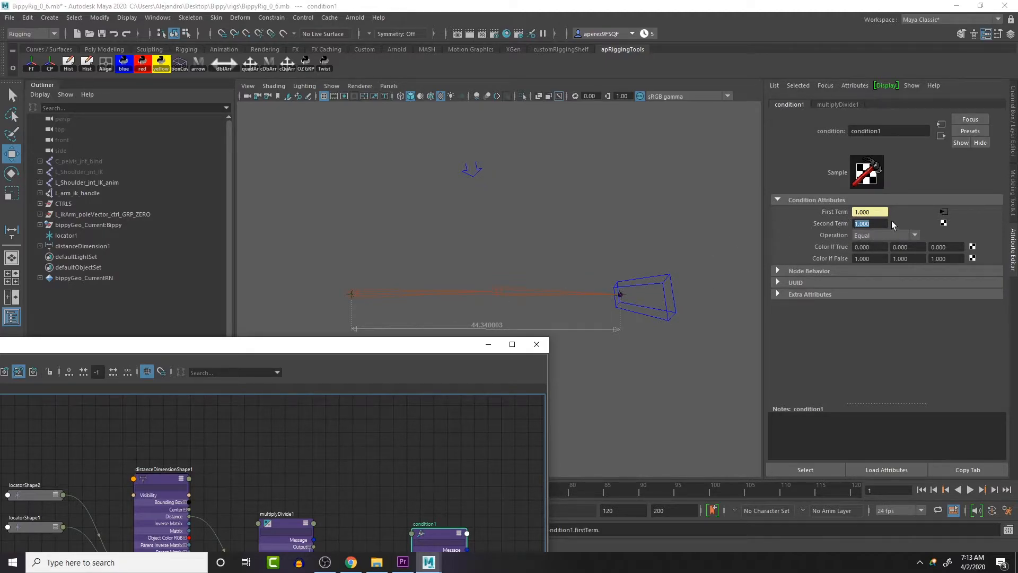
left_click(914, 235)
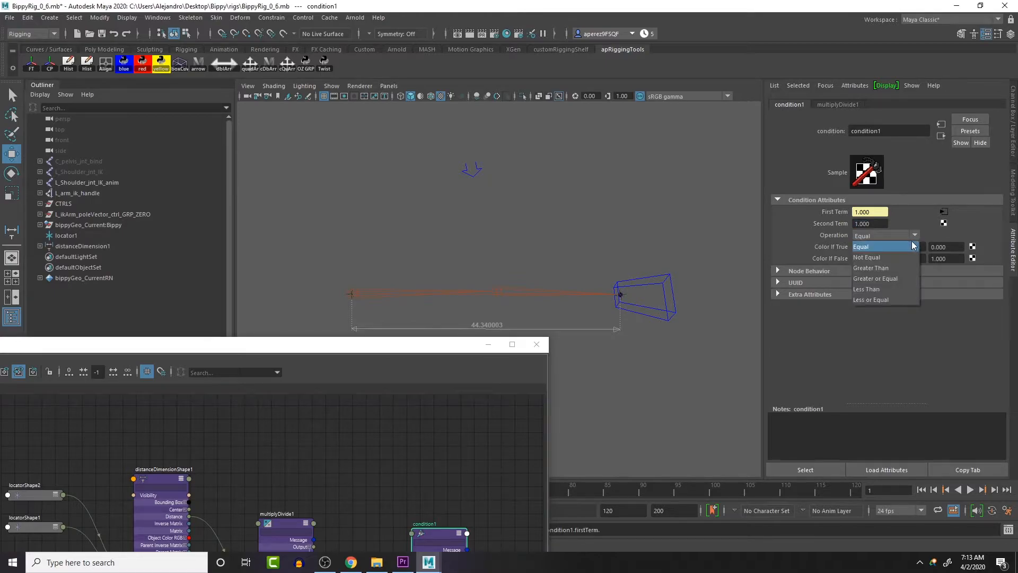
left_click(893, 268)
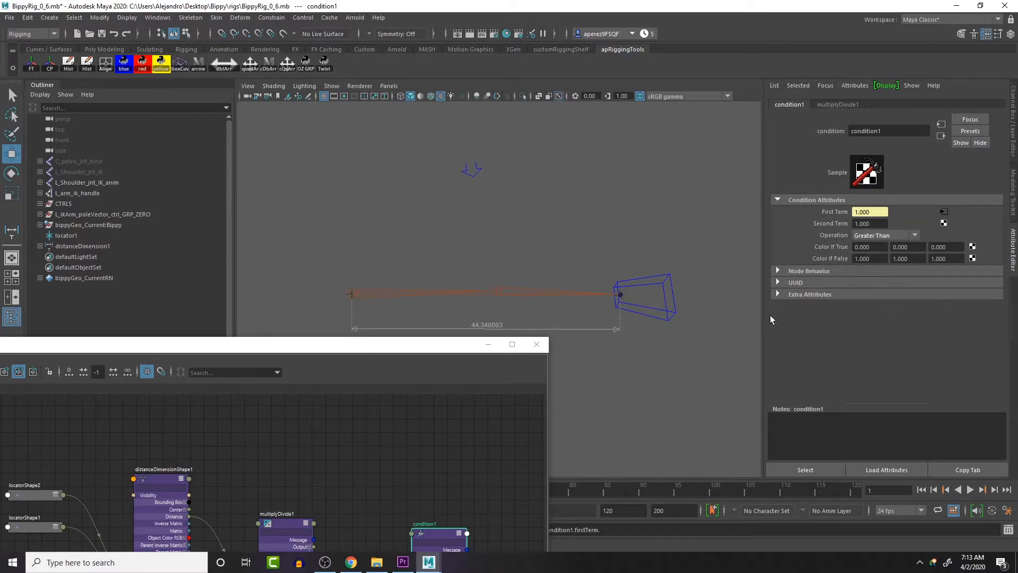
- Expand Color If True on condition1 and connect multiplyDivide1's Output X to Color If True R
left_click_drag(388, 347, 582, 361)
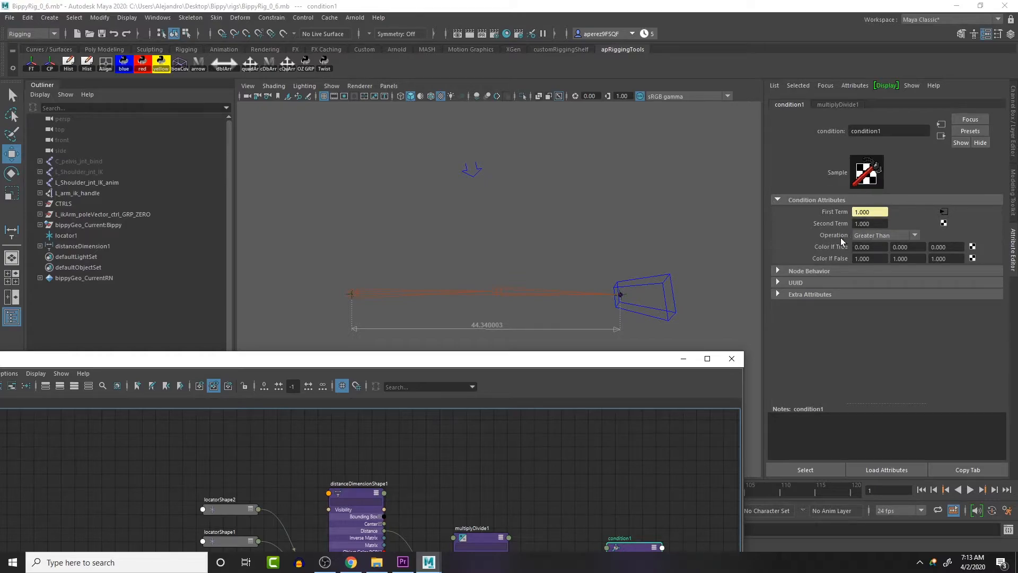
left_click(862, 258)
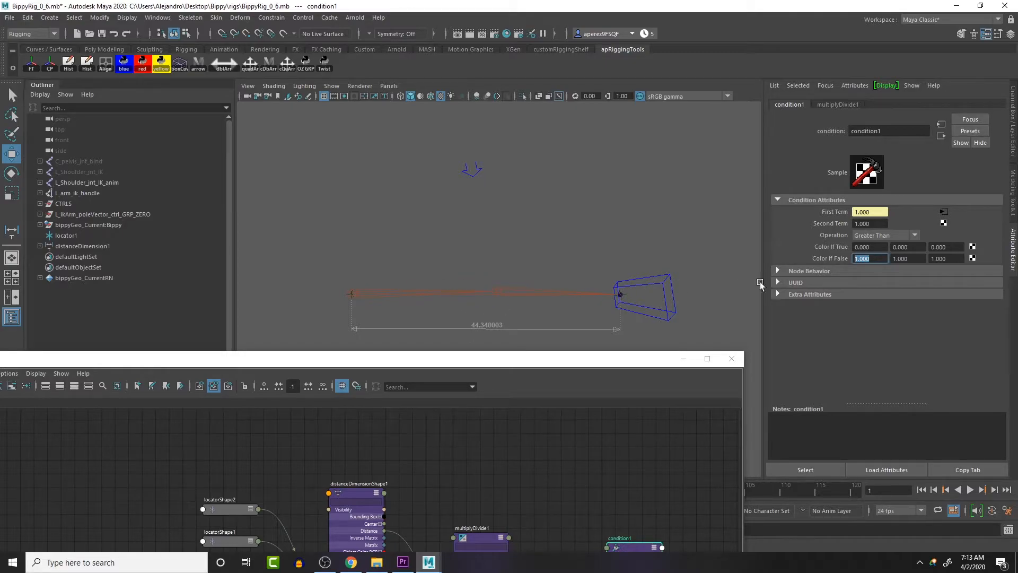
left_click(882, 247)
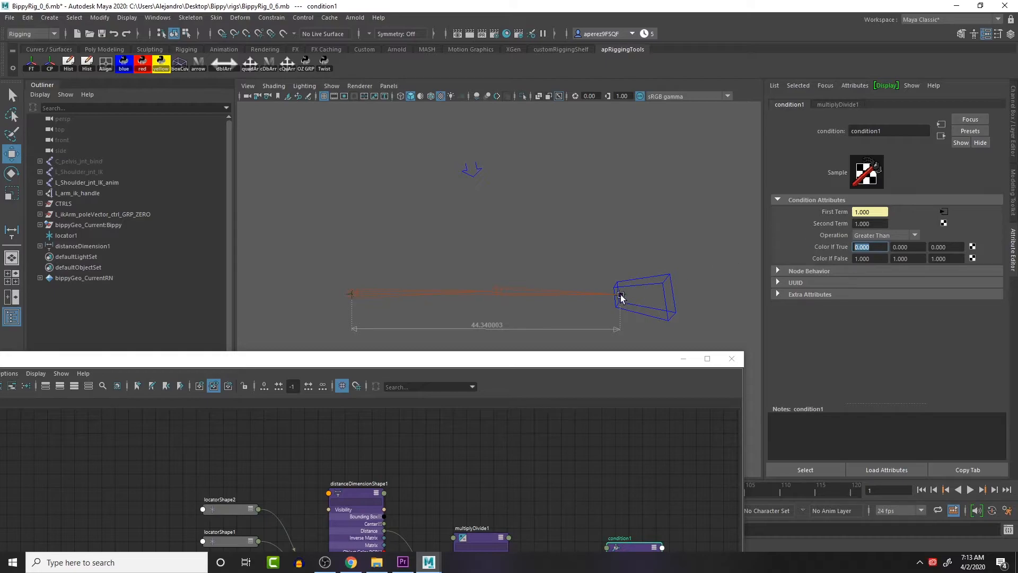
left_click_drag(571, 355, 563, 136)
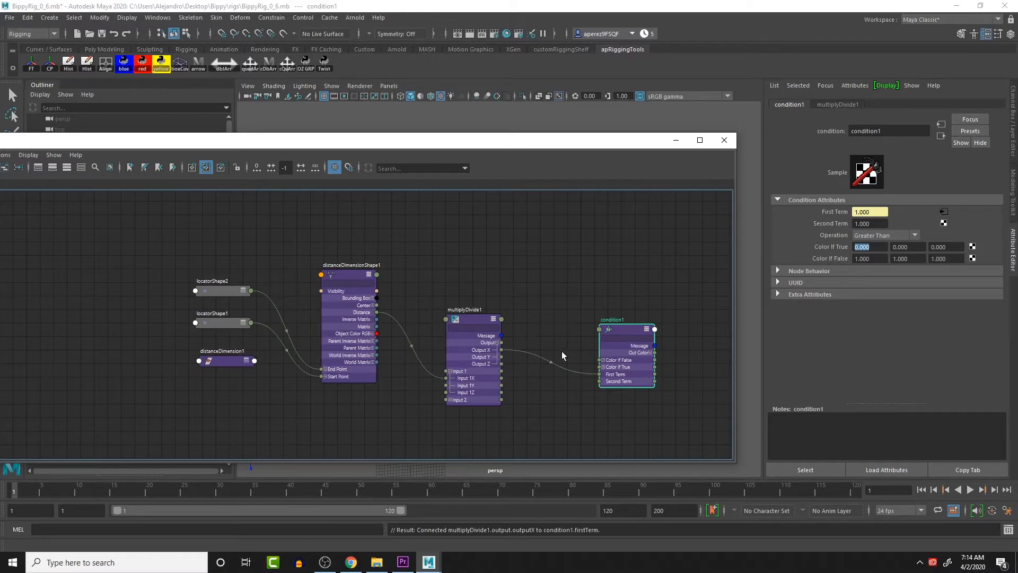
left_click_drag(601, 373, 561, 308)
left_click(604, 367)
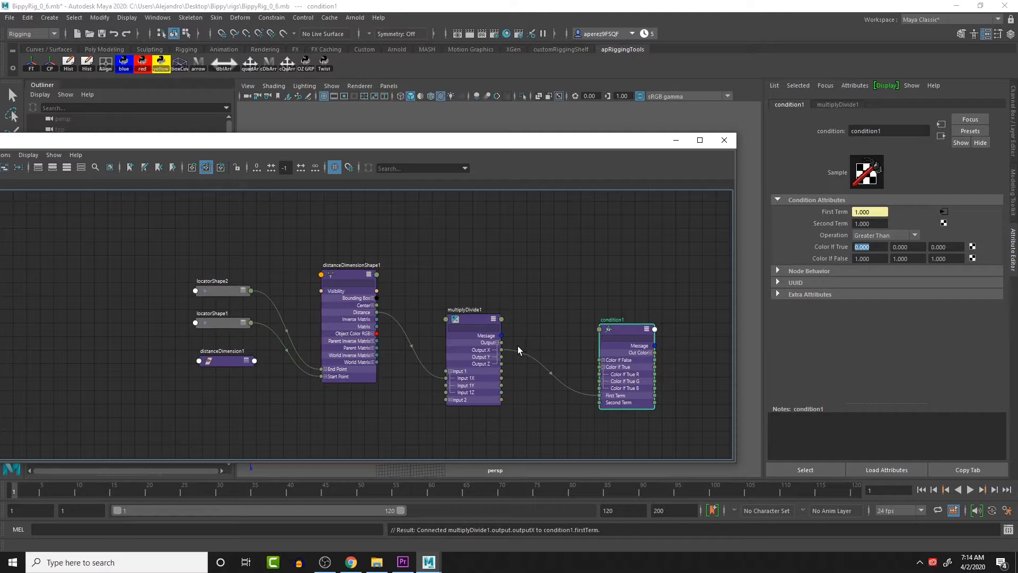
left_click_drag(502, 353, 601, 375)
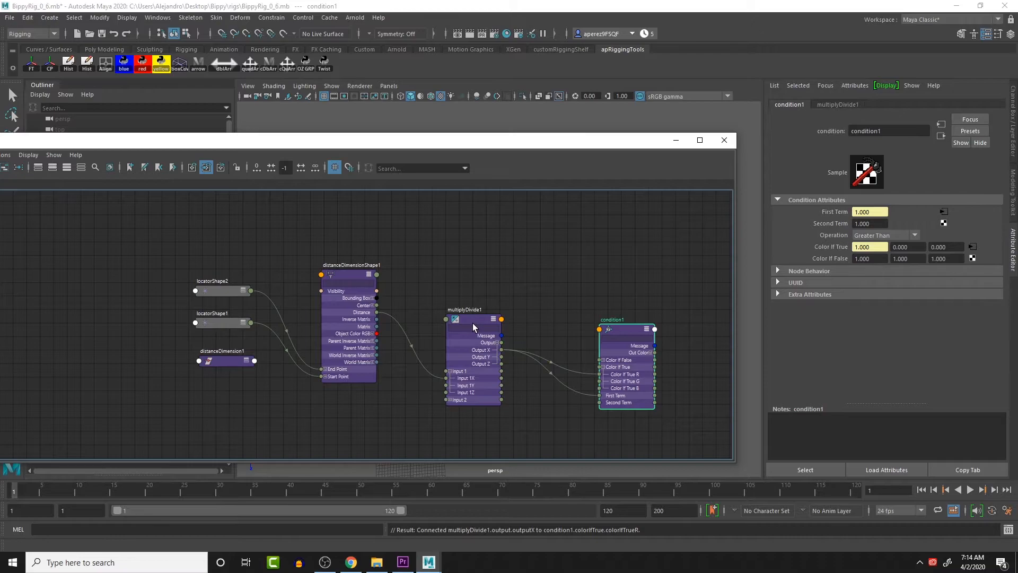
- Check condition1's first Color If False value and move the condition1 node closer to multiplyDivide1
left_click(864, 258)
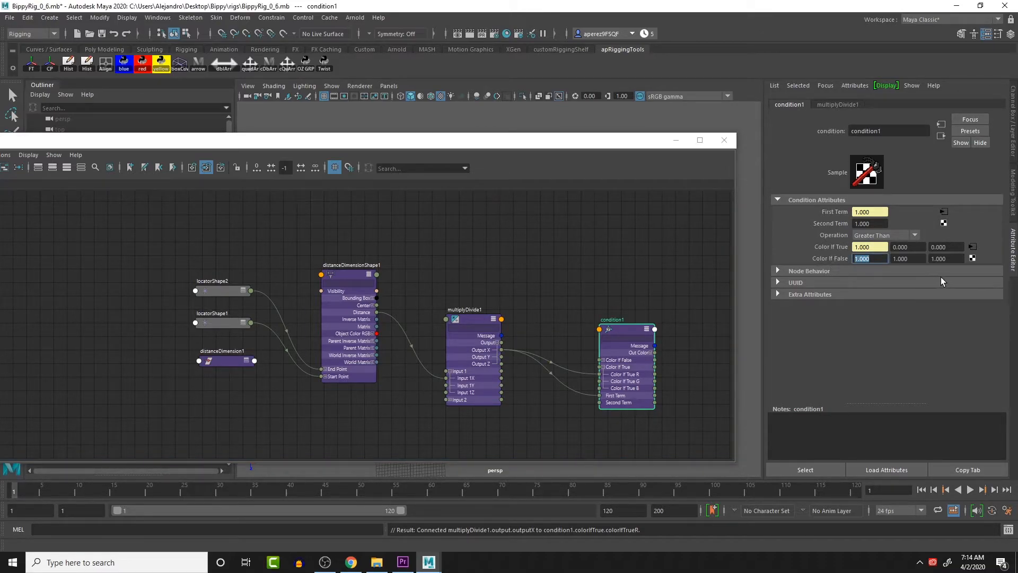
left_click(584, 145)
left_click_drag(584, 144, 563, 147)
left_click_drag(613, 332, 542, 322)
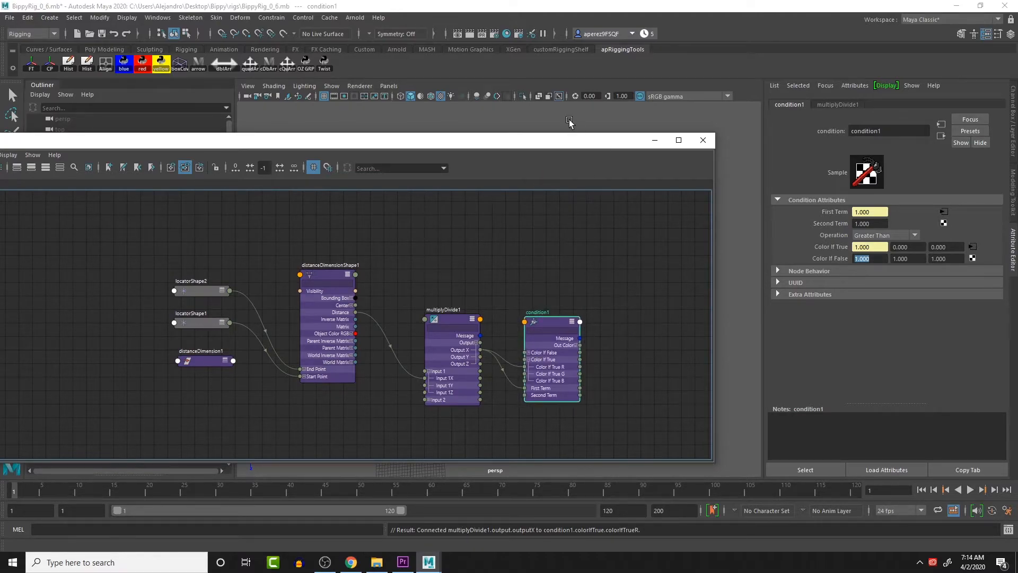
- Select the L_Shoulder_jnt_IK_anim joint in the viewport and graph it in the Node Editor
left_click_drag(568, 140, 532, 211)
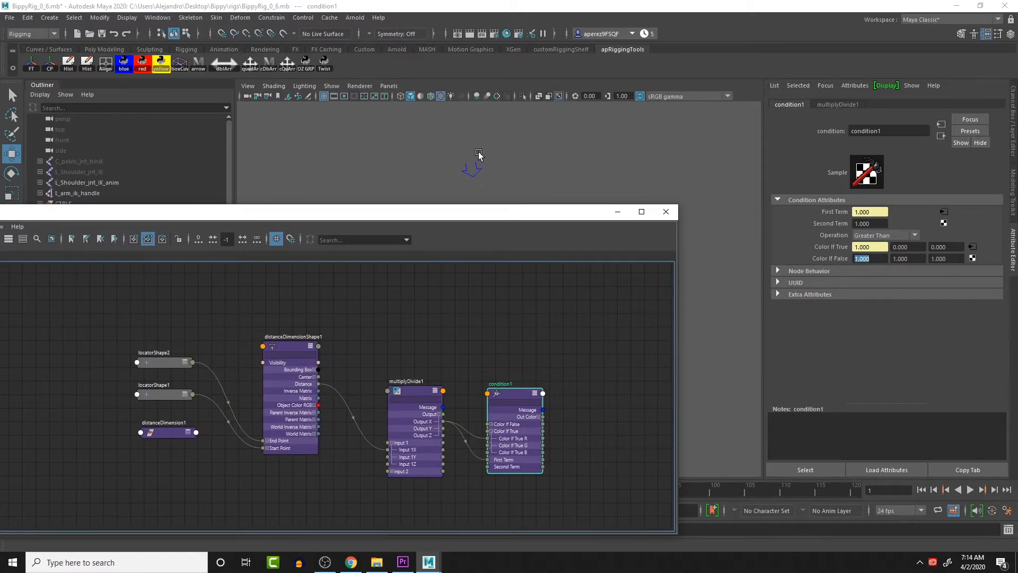
left_click_drag(515, 216, 378, 364)
left_click(424, 291)
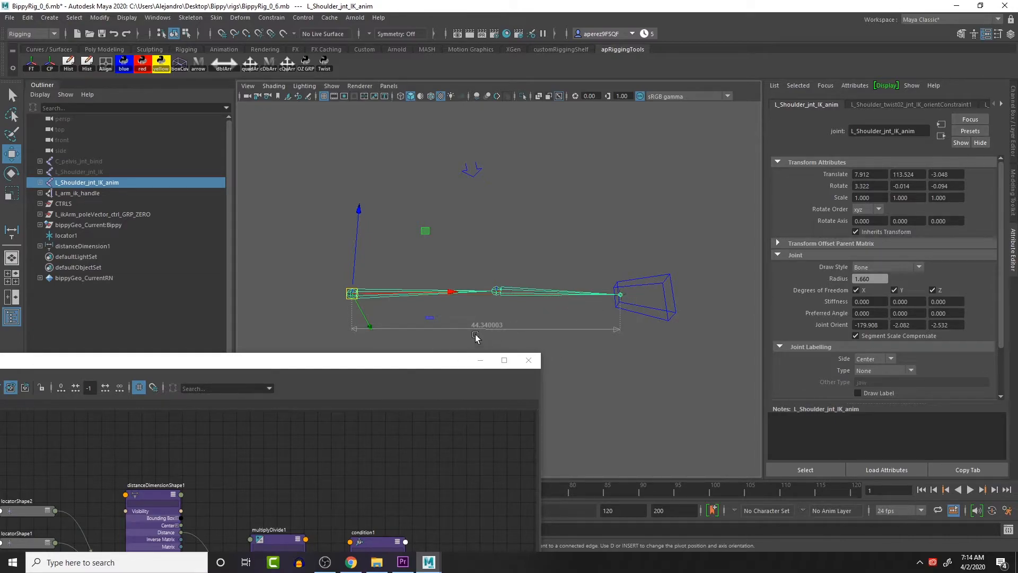
left_click_drag(434, 364, 695, 169)
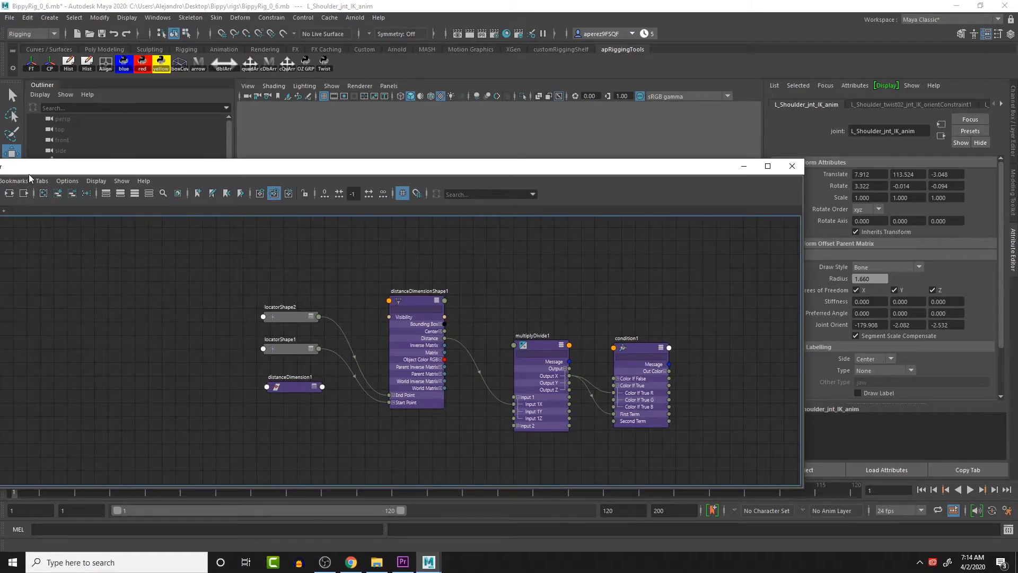
left_click_drag(67, 169, 139, 168)
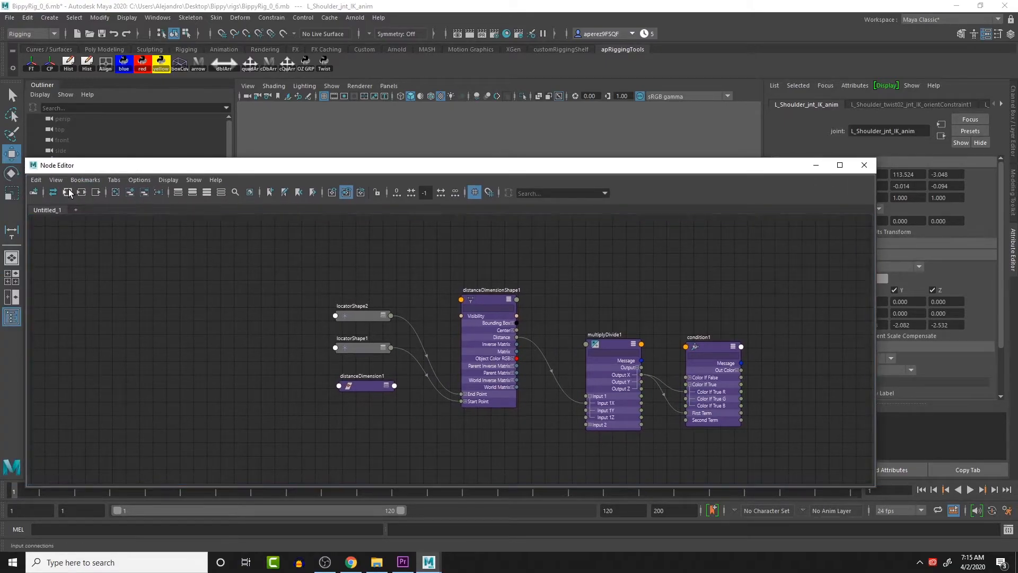
left_click(74, 192)
- Select the distanceDimension1 measurement and graph its input and output connections in the Node Editor
left_click_drag(661, 171, 546, 152)
left_click(577, 329)
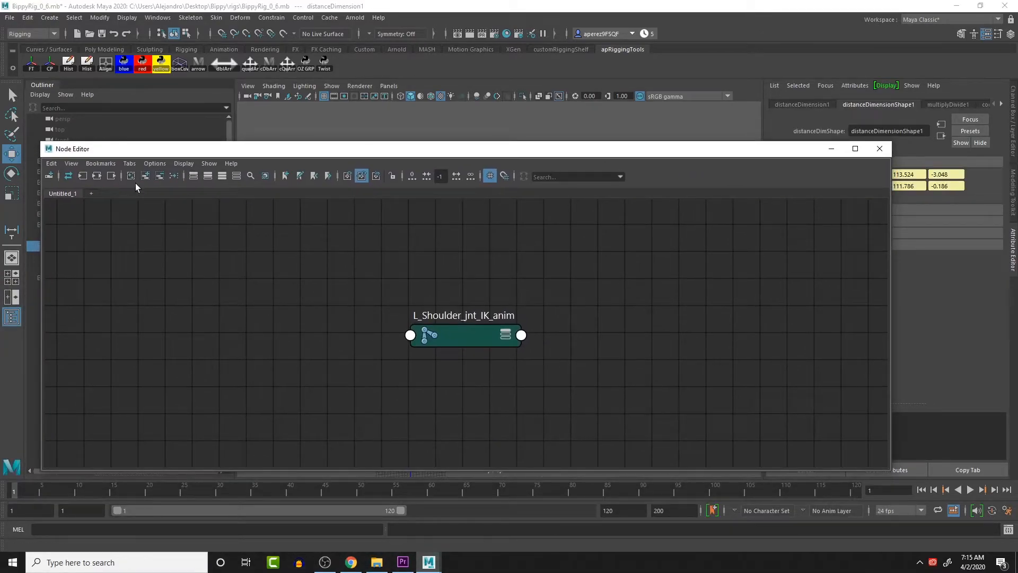
left_click(98, 176)
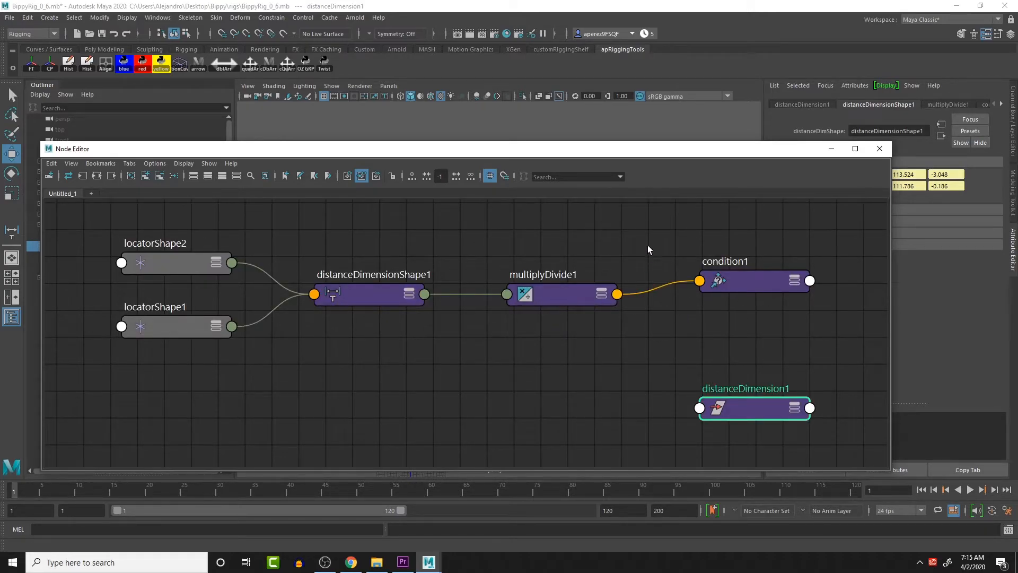
- Select the L_Shoulder_jnt_IK_anim joint, enlarge the Node Editor, and add the joint to the existing graph
left_click_drag(526, 144, 508, 340)
left_click(426, 286)
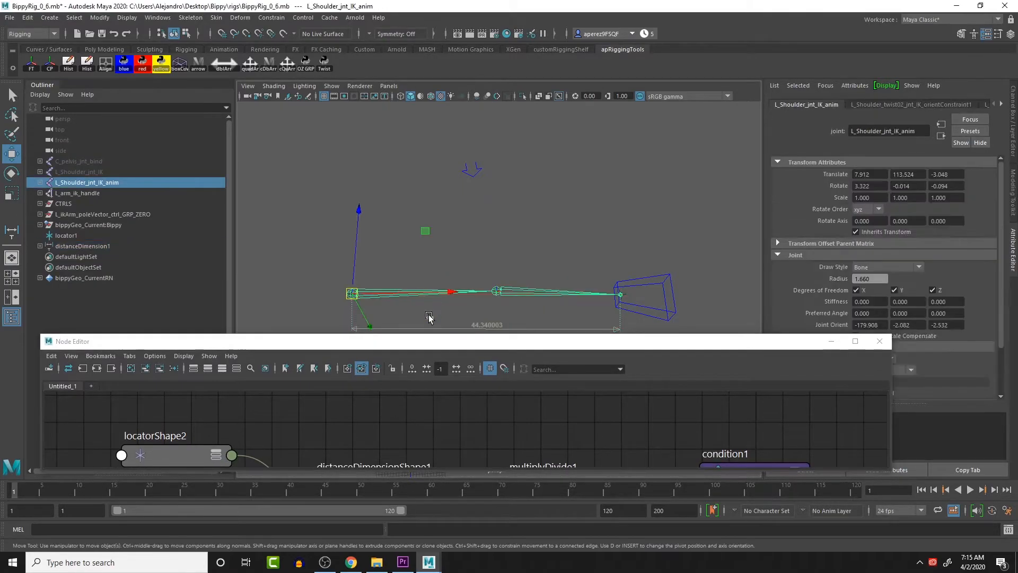
left_click_drag(426, 337, 501, 5)
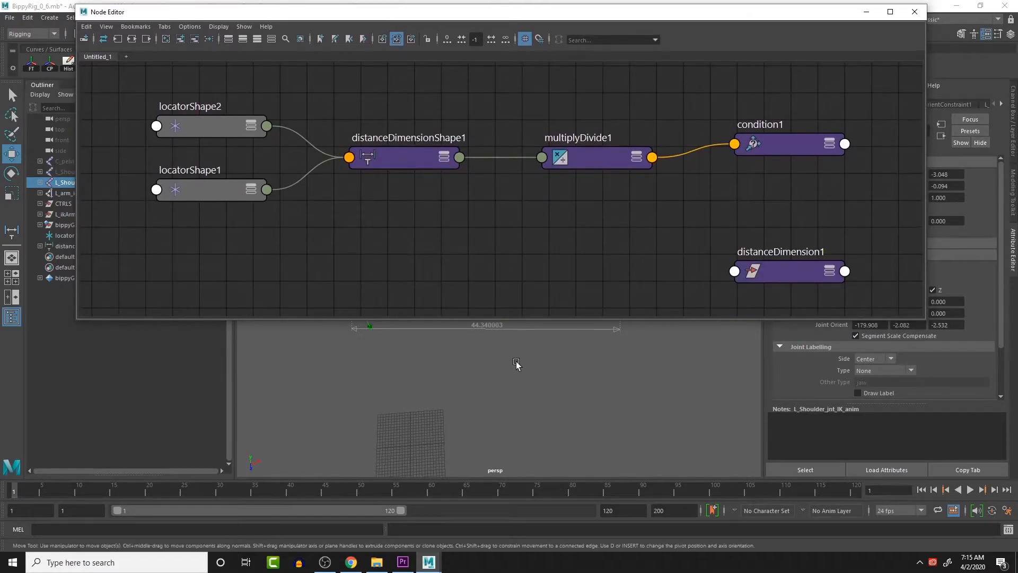
left_click_drag(522, 320, 532, 444)
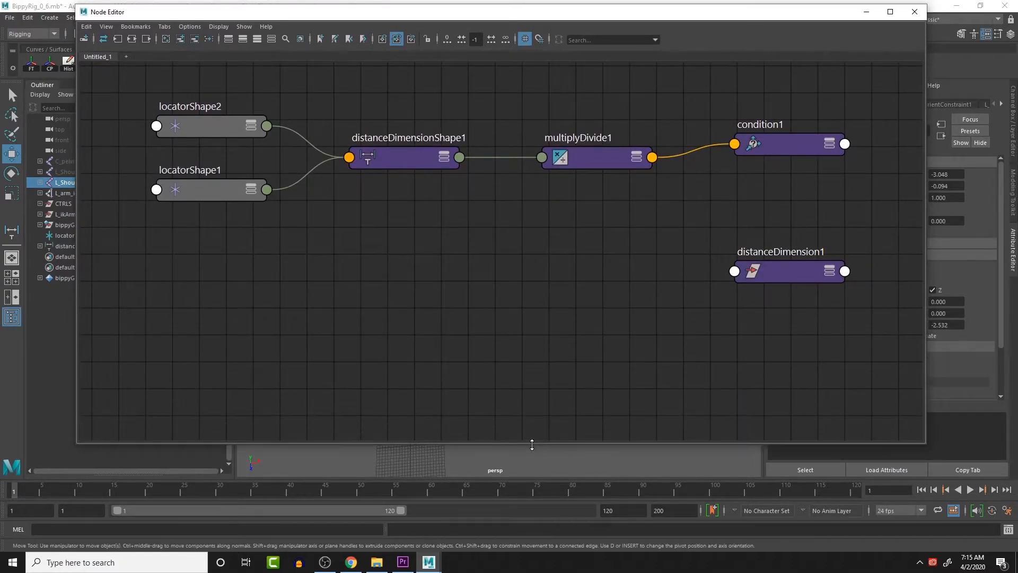
left_click(181, 40)
left_click_drag(672, 328, 858, 243)
- Place the L_Shoulder_jnt_IK_anim node beyond condition1, show its attributes, and expand Scale
middle_click_drag(613, 268, 323, 337, "alt")
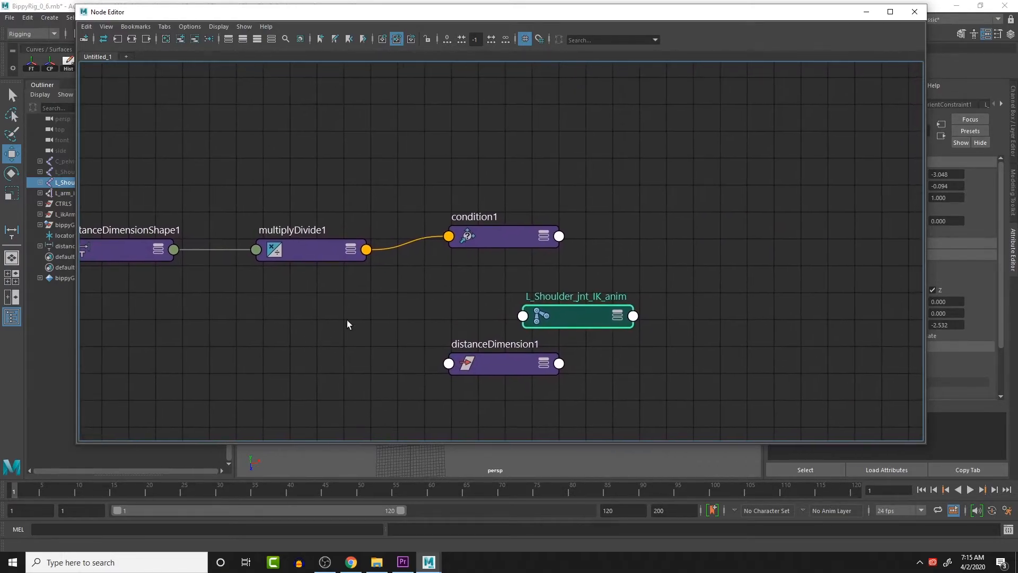
left_click_drag(595, 320, 725, 285)
left_click(757, 276)
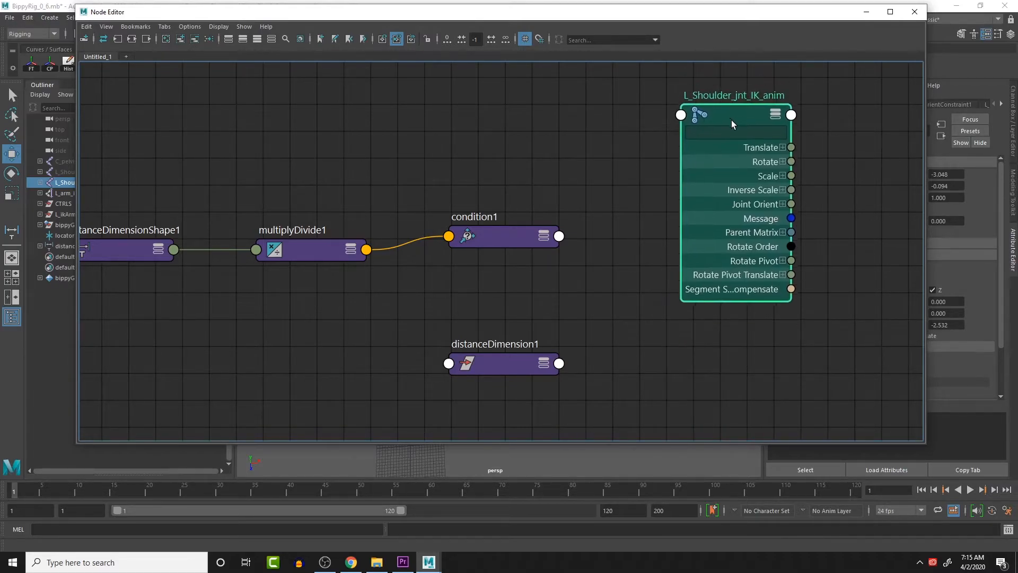
left_click(774, 183)
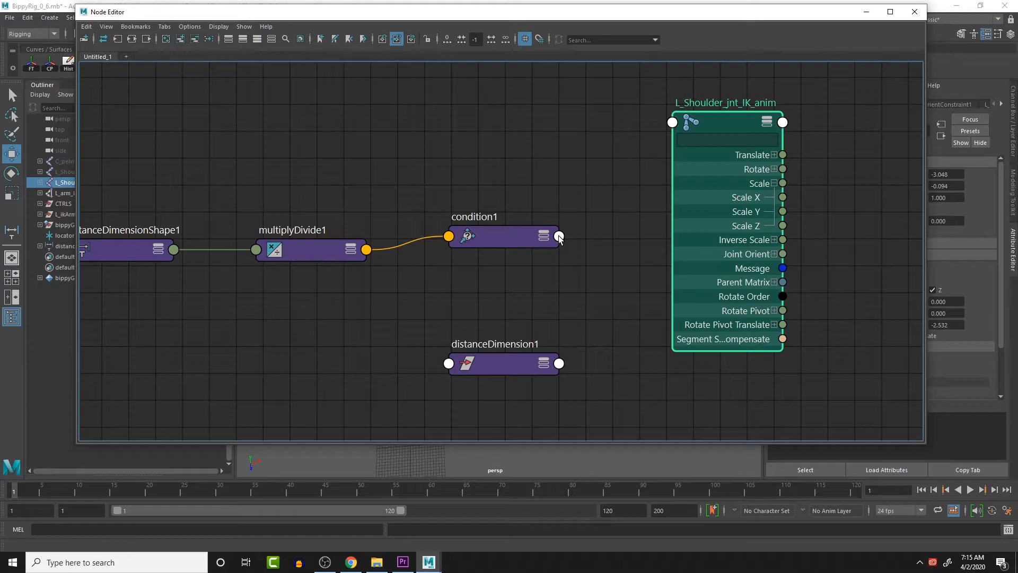
- Show condition1's attributes and move the distanceDimension1 node clear below it
left_click(544, 236)
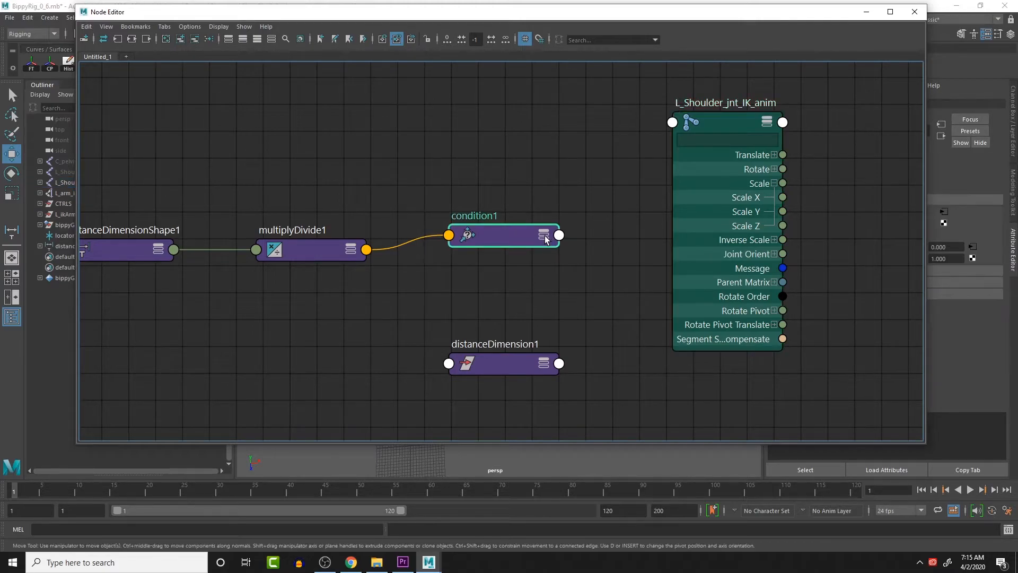
left_click(544, 236)
left_click(544, 237)
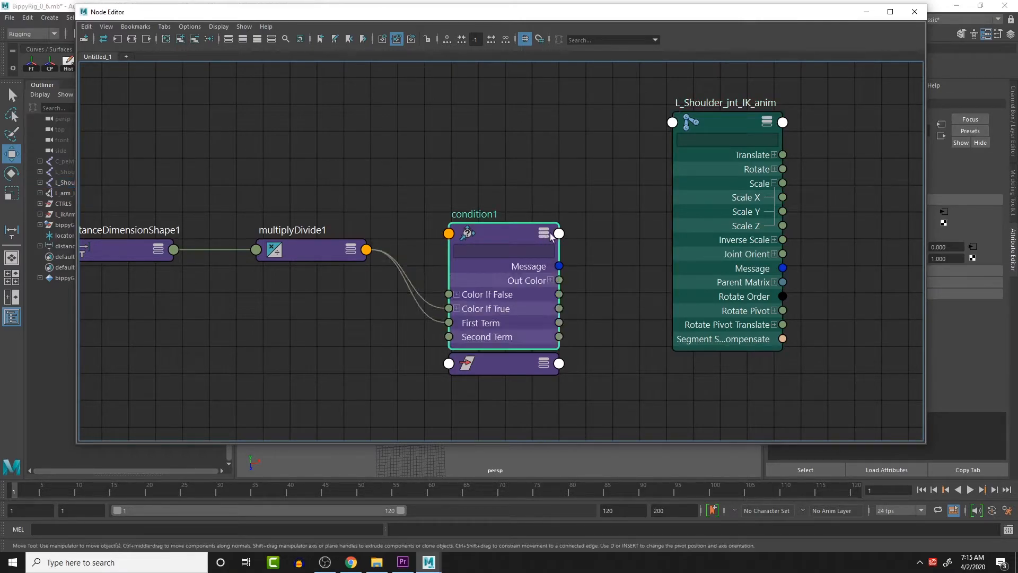
left_click(672, 123)
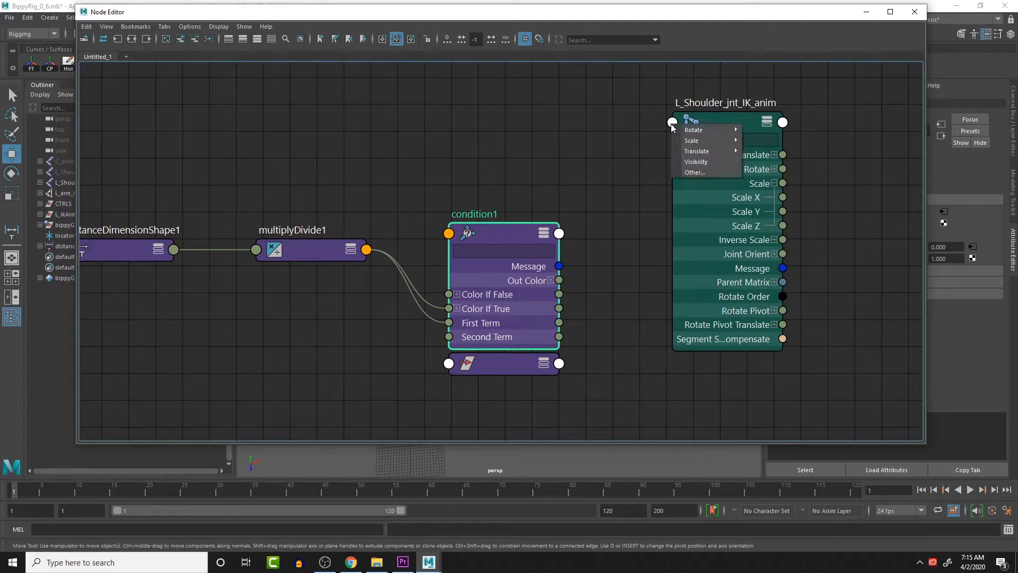
left_click(596, 128)
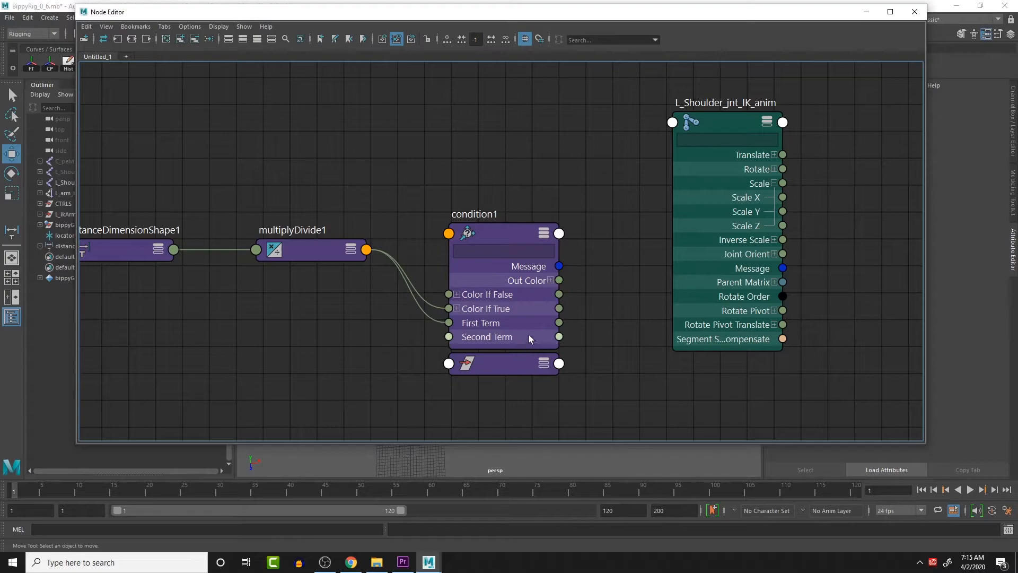
left_click_drag(499, 373, 500, 402)
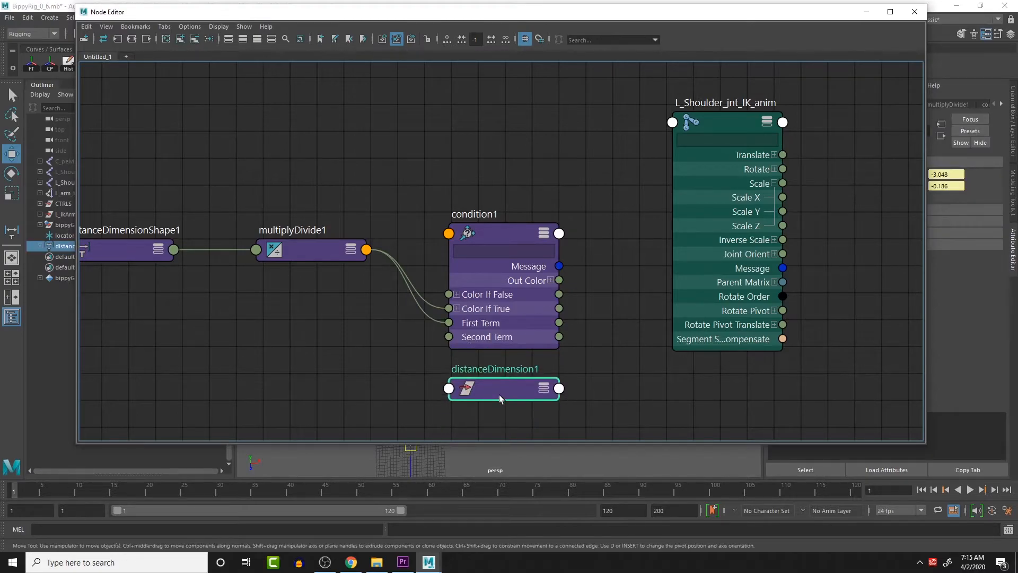
- Move condition1 up, expand its Out Color, and connect Out Color R to L_Shoulder_jnt_IK_anim's Scale X
left_click(506, 233)
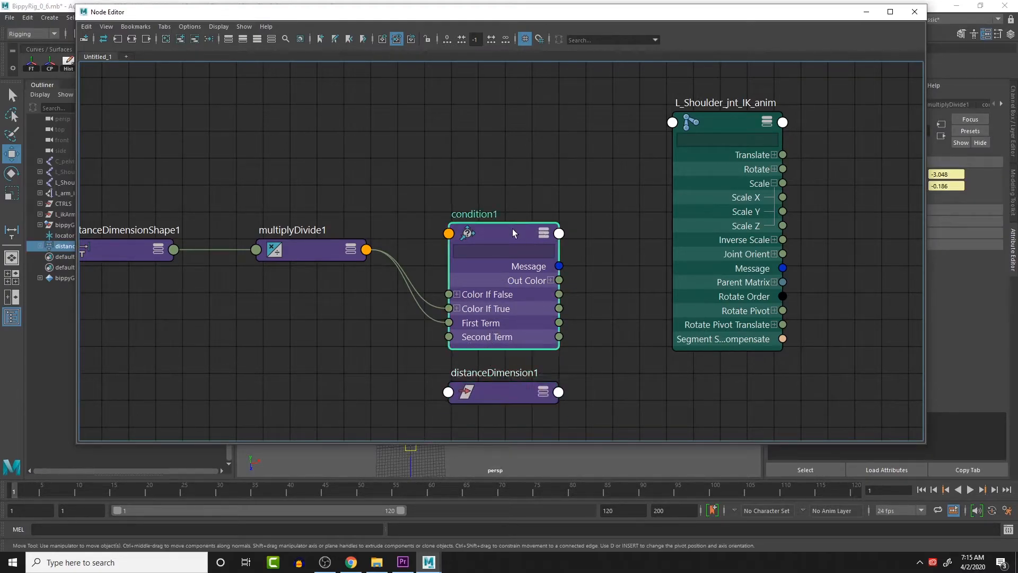
left_click_drag(506, 233, 498, 196)
left_click_drag(546, 245, 639, 238)
left_click(543, 243)
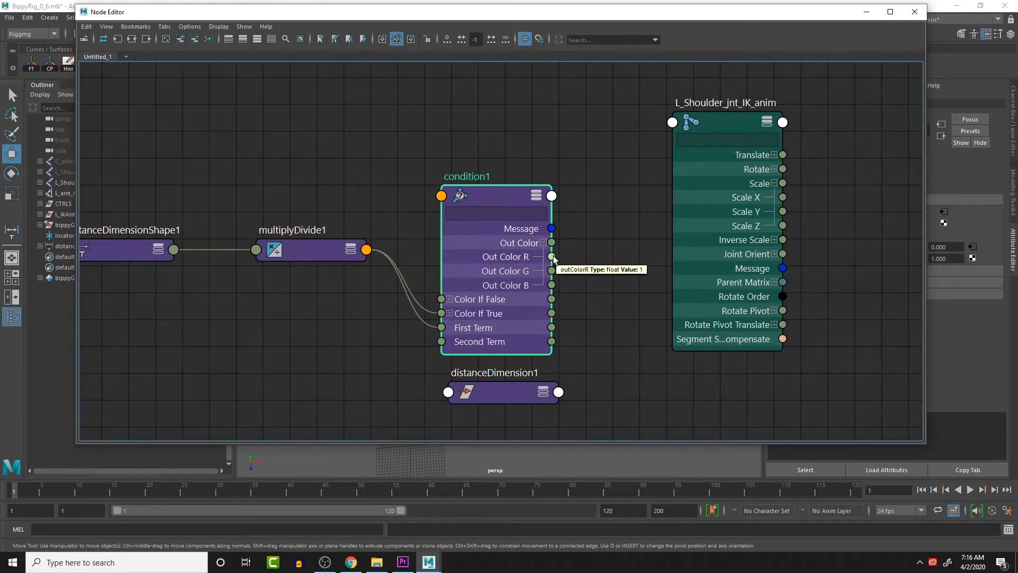
left_click_drag(552, 258, 753, 197)
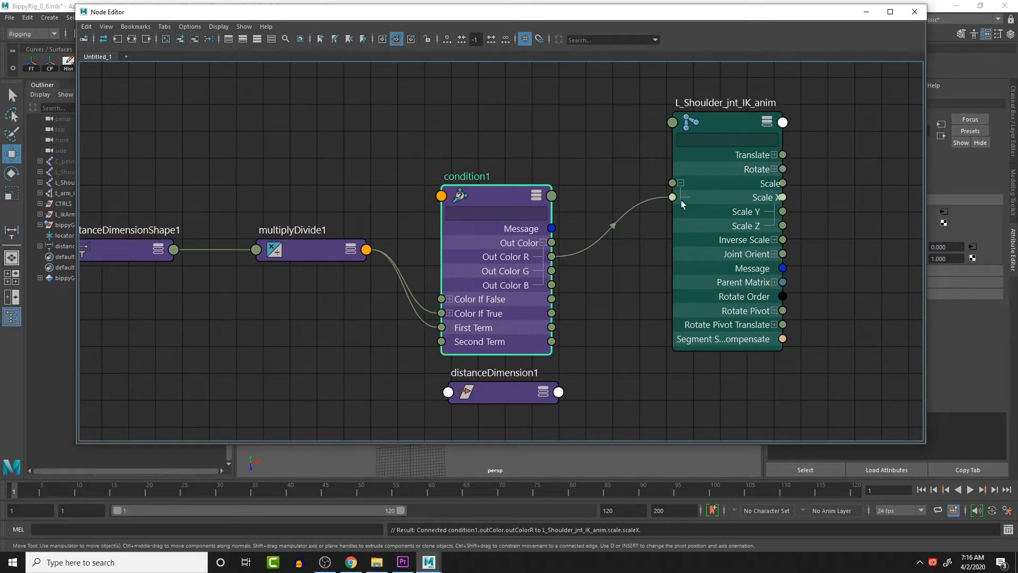
- Uncover the viewport and open the Connection Editor with condition1 loaded as the output node
left_click_drag(781, 11, 737, 214)
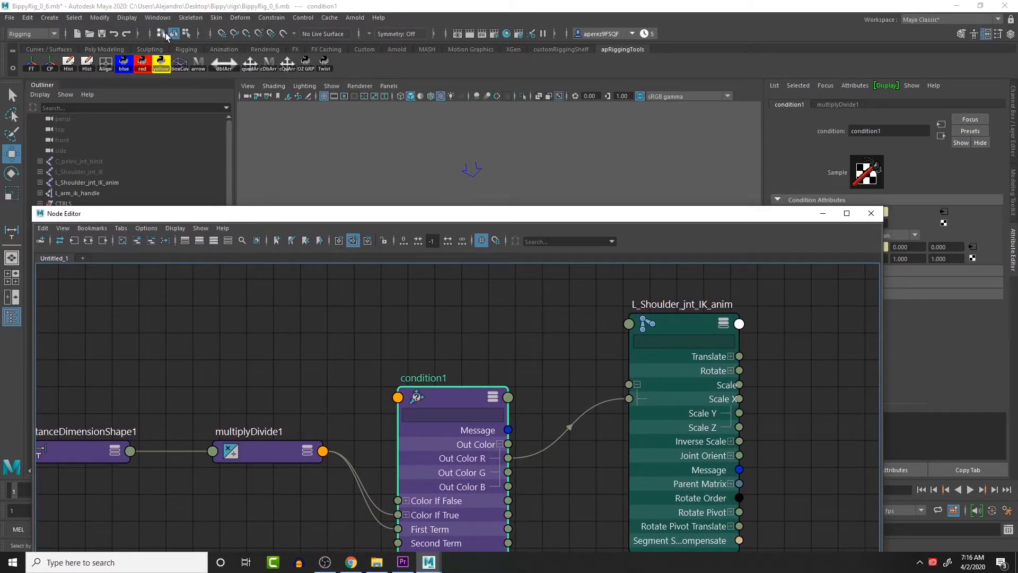
left_click(157, 17)
mouse_move(180, 52)
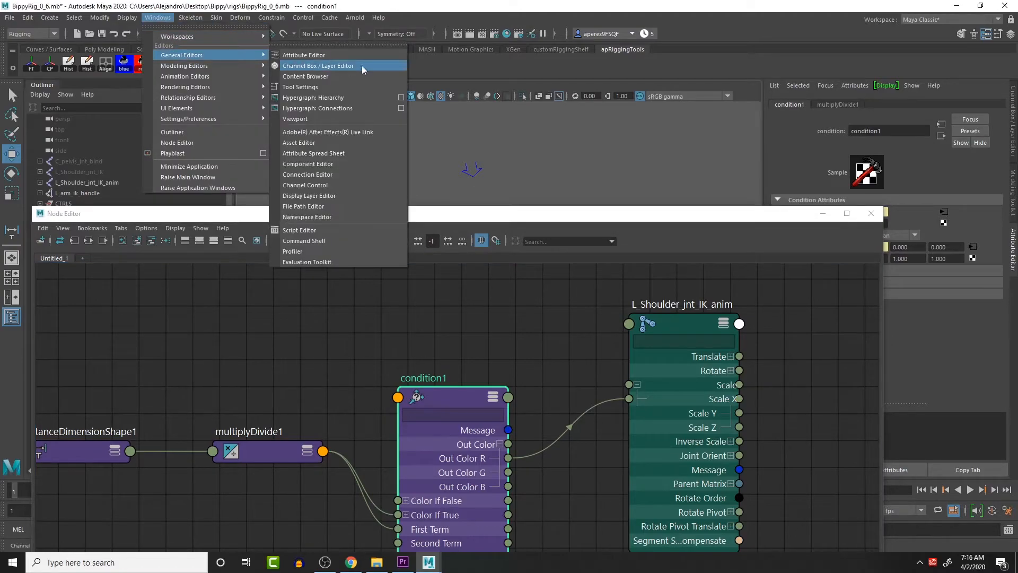
left_click(466, 396)
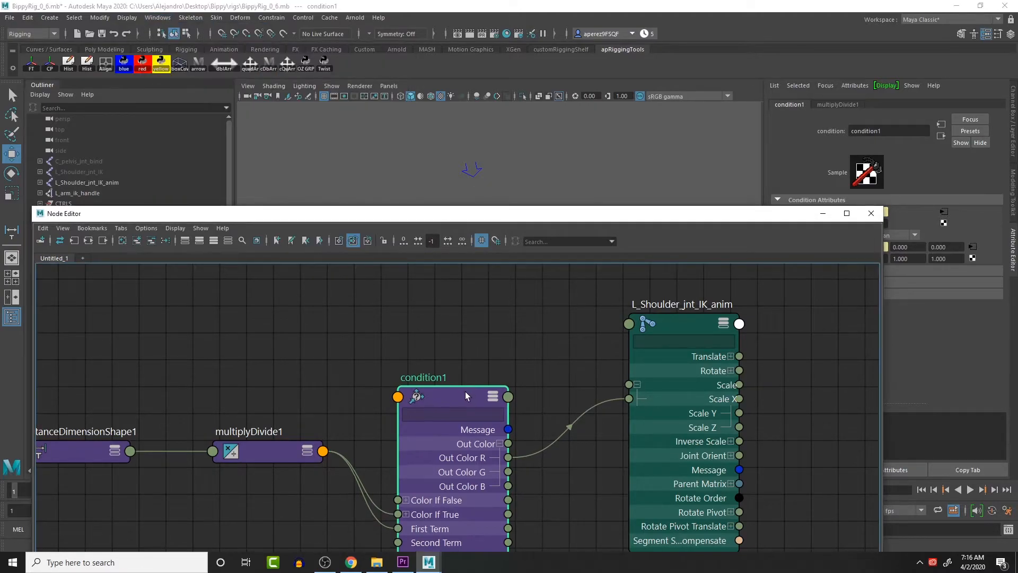
left_click(158, 17)
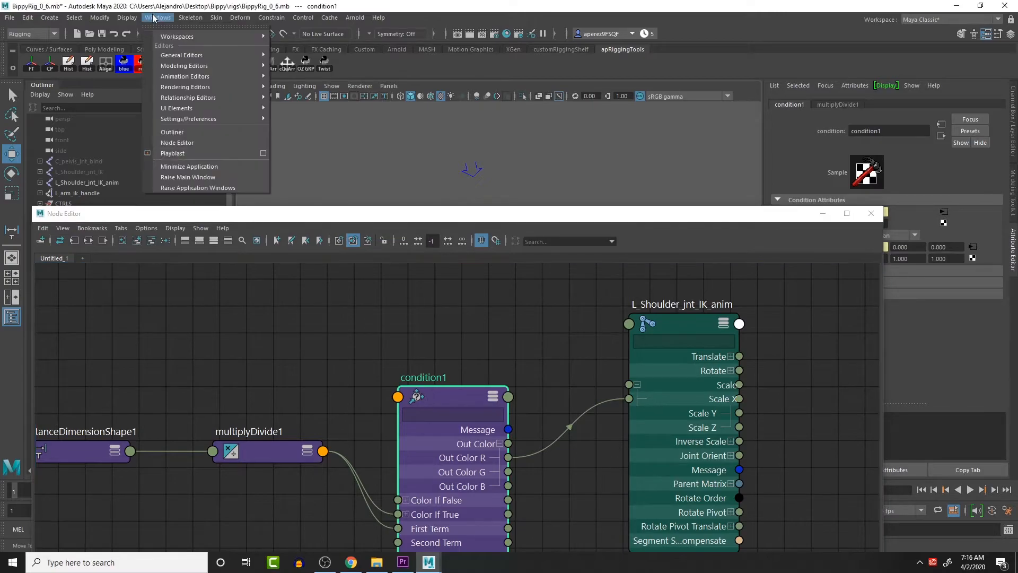
mouse_move(184, 56)
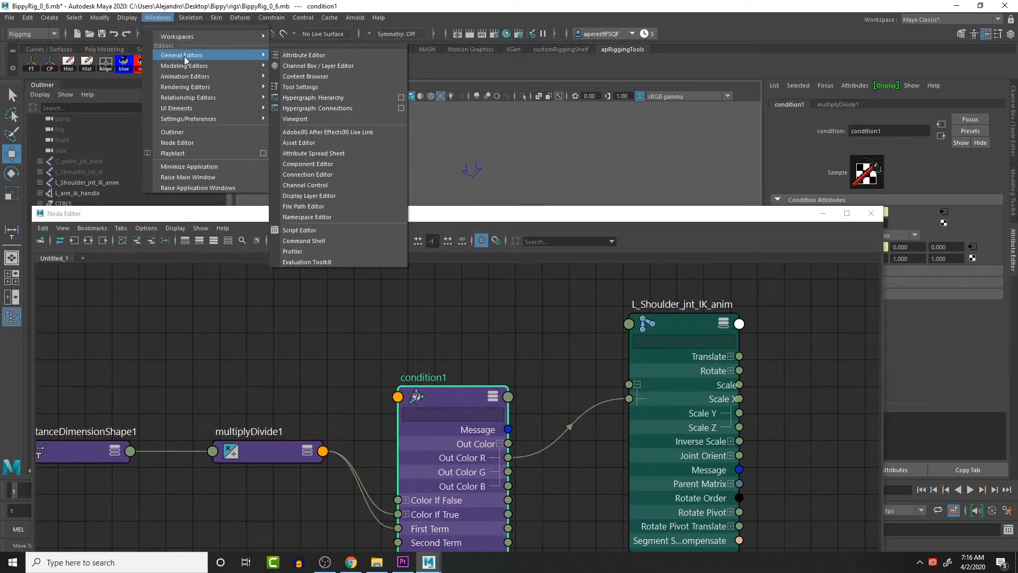
left_click(332, 175)
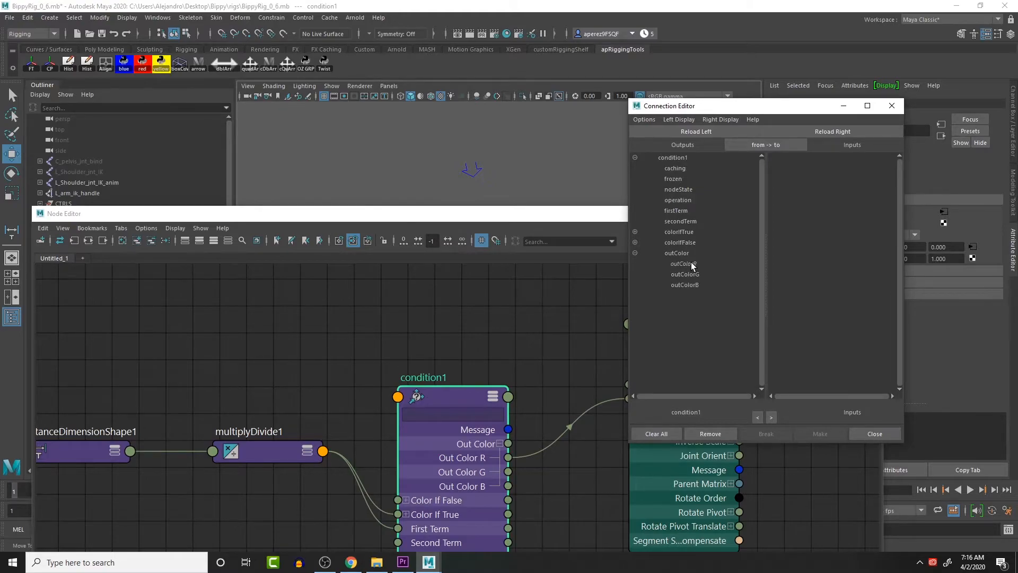
- Select the L_elbow_jnt_IK_anim joint in the viewport and load it as the Connection Editor's input node
middle_click_drag(550, 139, 454, 72, "alt")
middle_click_drag(532, 192, 592, 199, "alt")
left_click(462, 162)
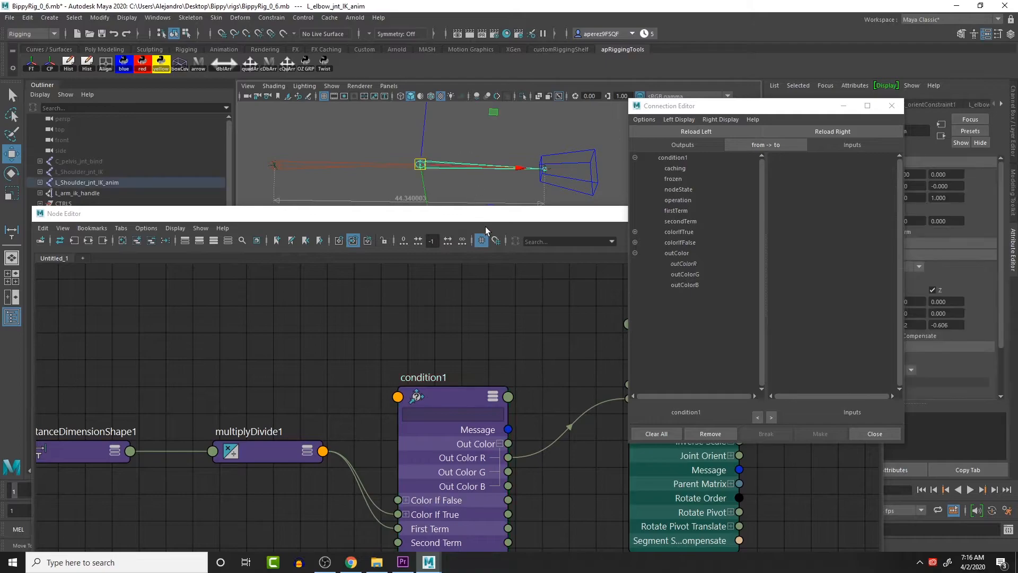
left_click(834, 132)
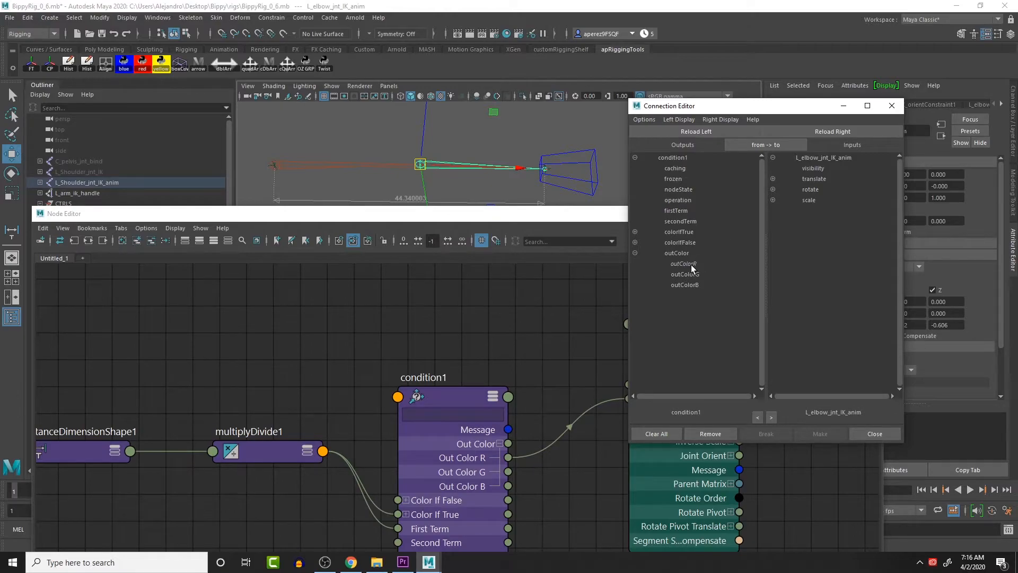
- Connect condition1's outColorR to L_elbow_jnt_IK_anim's scaleX and close the Connection Editor
left_click(772, 200)
left_click(684, 264)
left_click(823, 211)
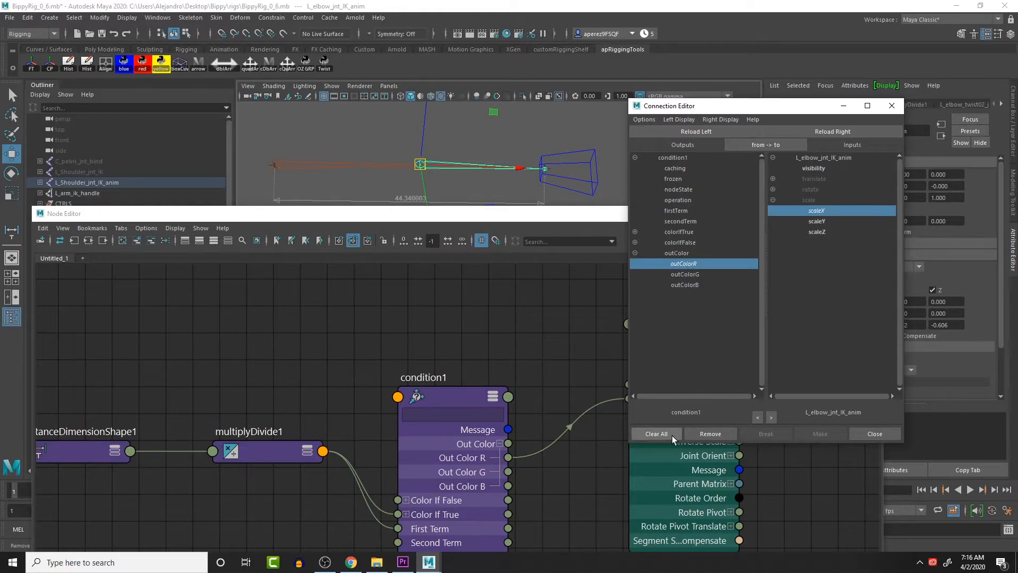
left_click(893, 108)
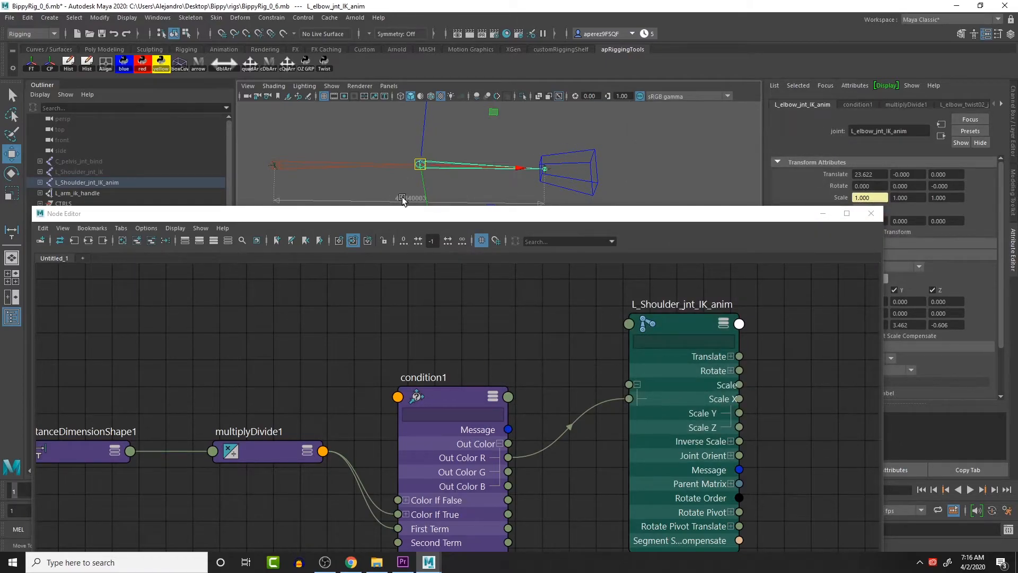
- Clear the Node Editor graph, select the distance dimension in the viewport and graph its input and output connections
left_click(372, 200)
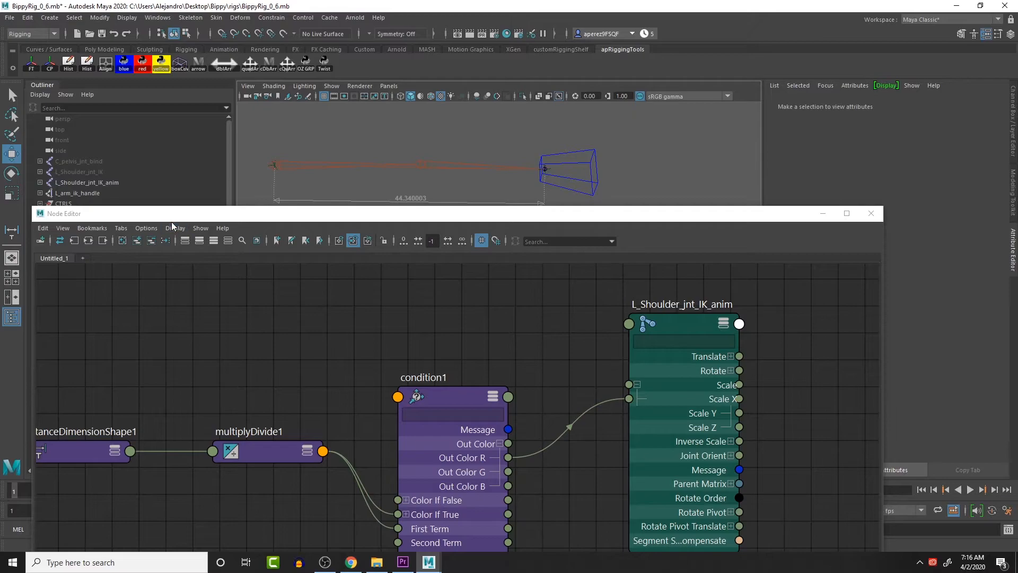
left_click(122, 240)
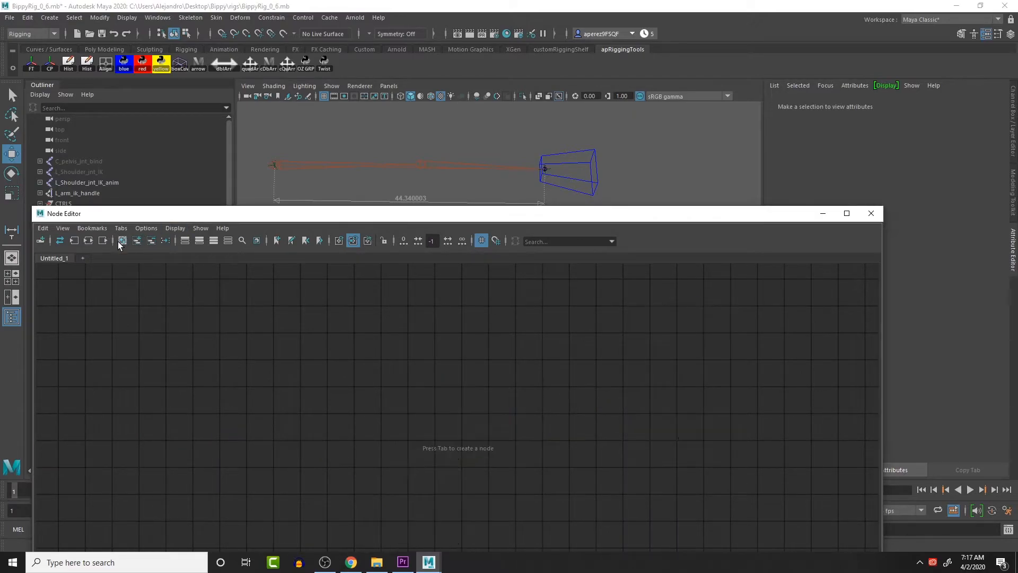
left_click_drag(245, 216, 238, 224)
left_click(306, 201)
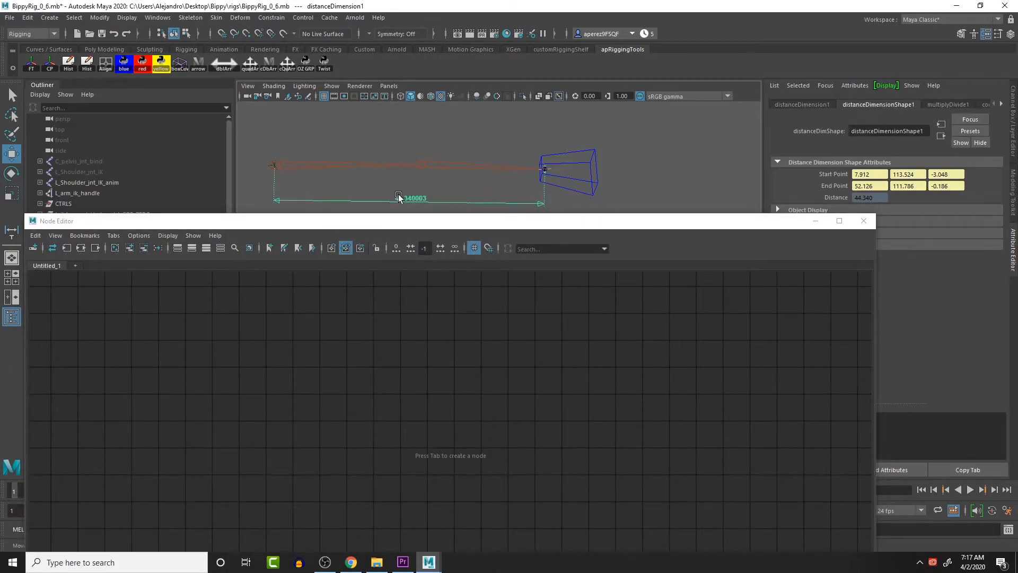
left_click(419, 223)
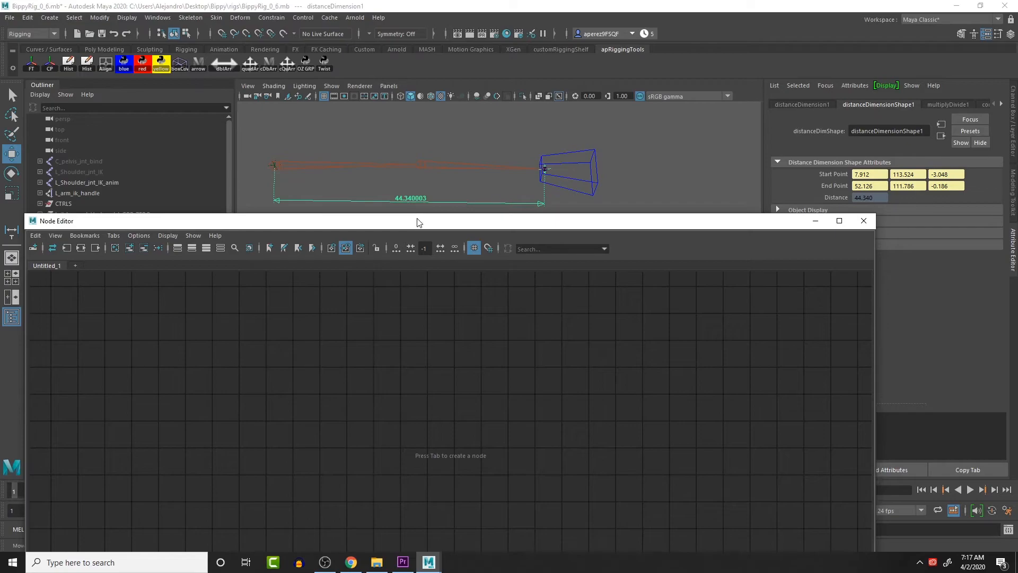
left_click_drag(420, 222, 417, 196)
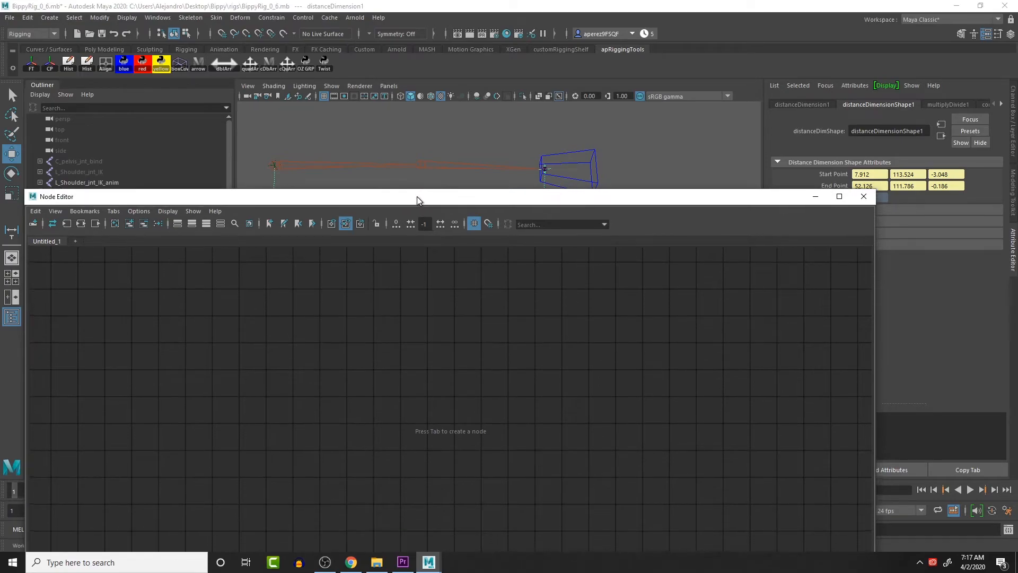
left_click(85, 224)
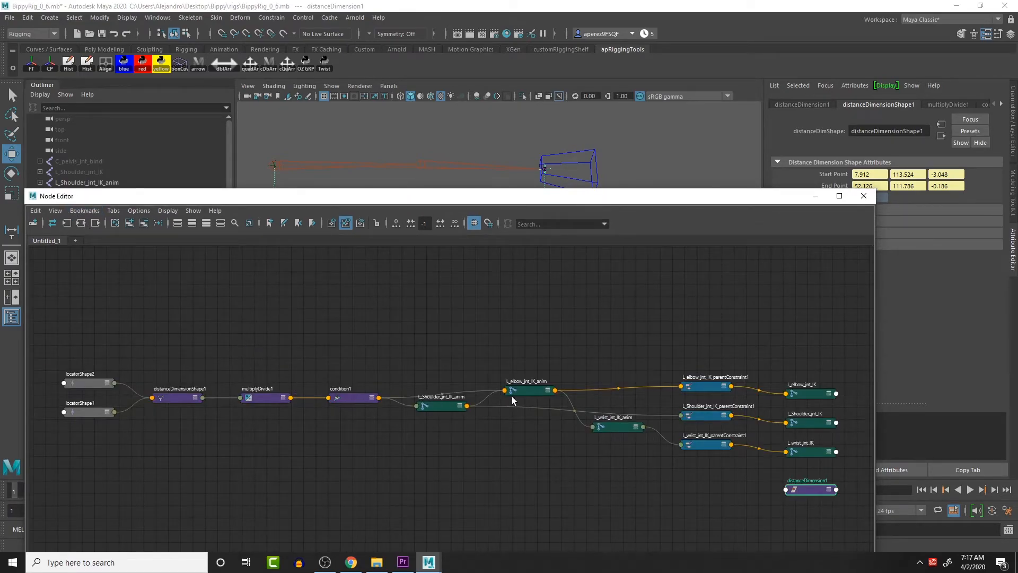
- Spread out the shoulder, elbow and wrist IK_anim joint nodes after condition1 in the graph and close the Node Editor
scroll(588, 394, "up", 5)
scroll(598, 395, "down", 3)
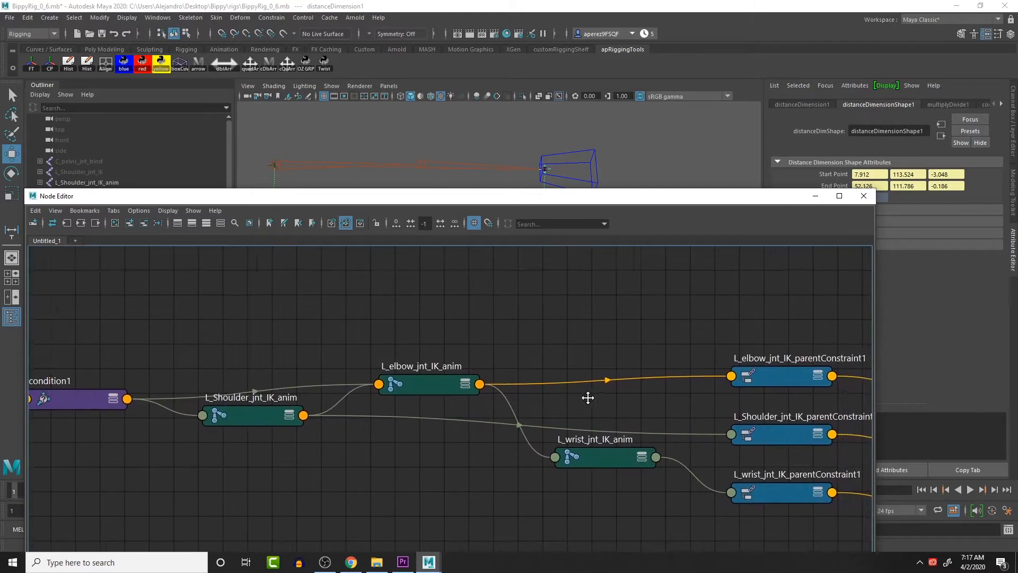
middle_click_drag(521, 385, 651, 343, "alt")
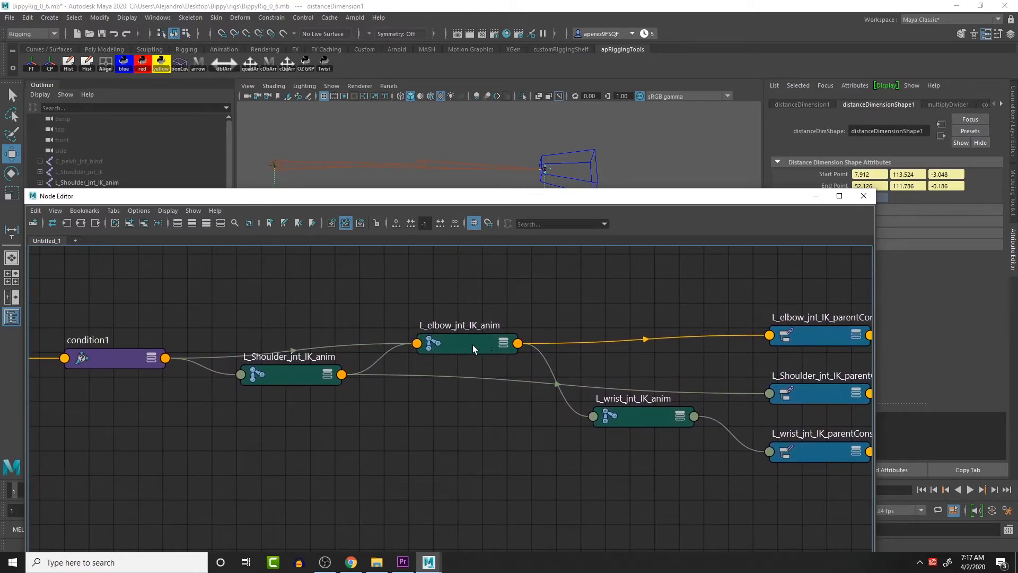
left_click(472, 345)
left_click_drag(642, 418, 618, 428)
middle_click_drag(537, 380, 681, 362, "alt")
scroll(681, 363, "down", 1)
middle_click_drag(445, 399, 460, 404, "alt")
left_click_drag(517, 364, 512, 399)
left_click_drag(647, 344, 636, 324)
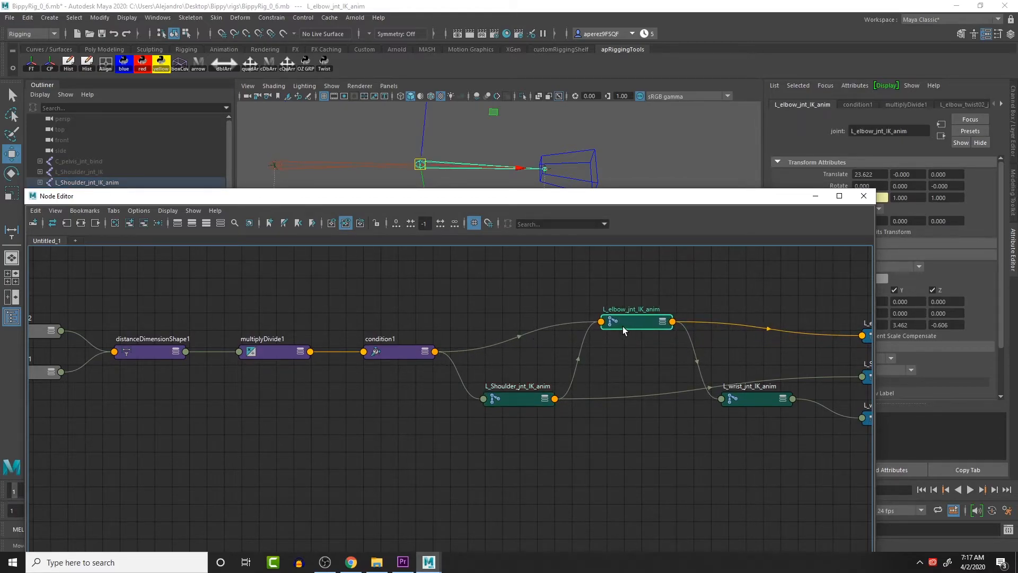
left_click_drag(756, 402, 759, 364)
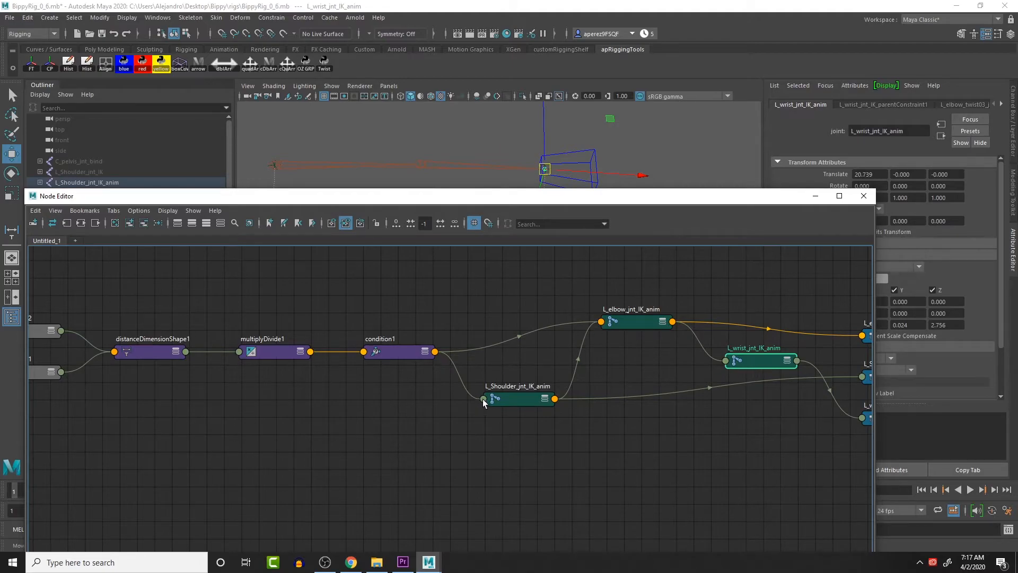
left_click(863, 201)
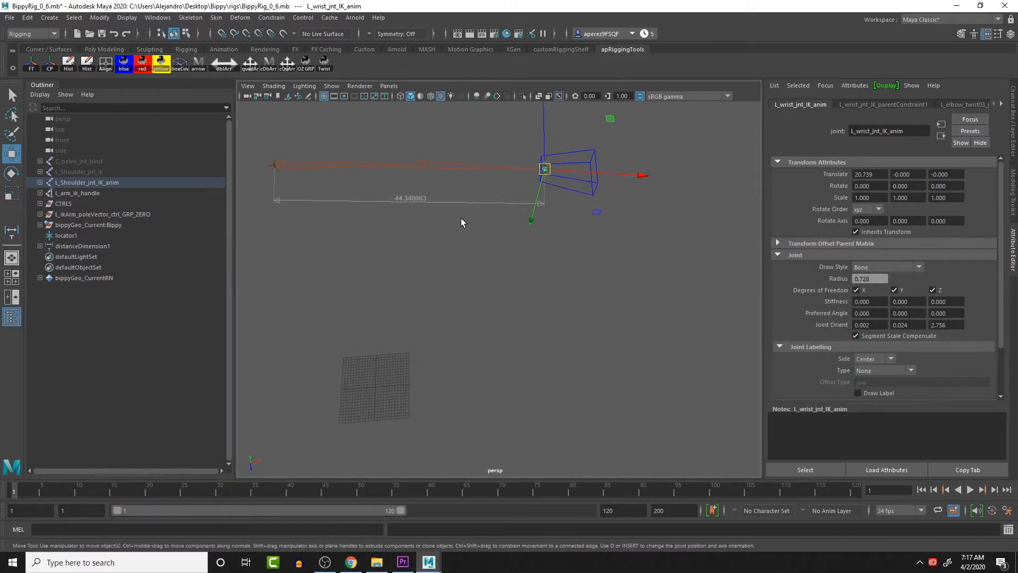
- Select locator2 at the wrist and move it out of distanceDimension1 in the Outliner, directly below locator1
left_click(428, 193)
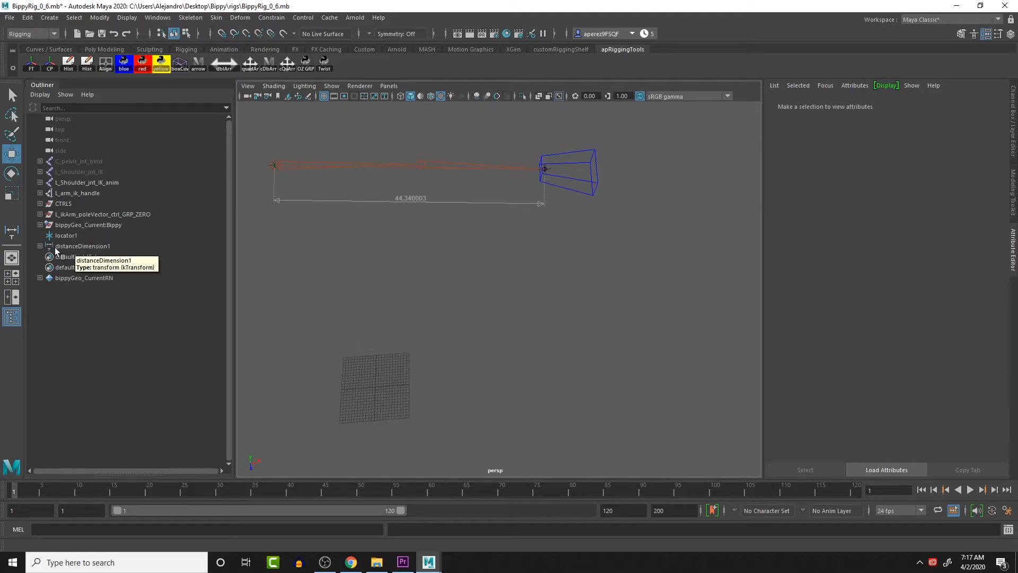
left_click(63, 236)
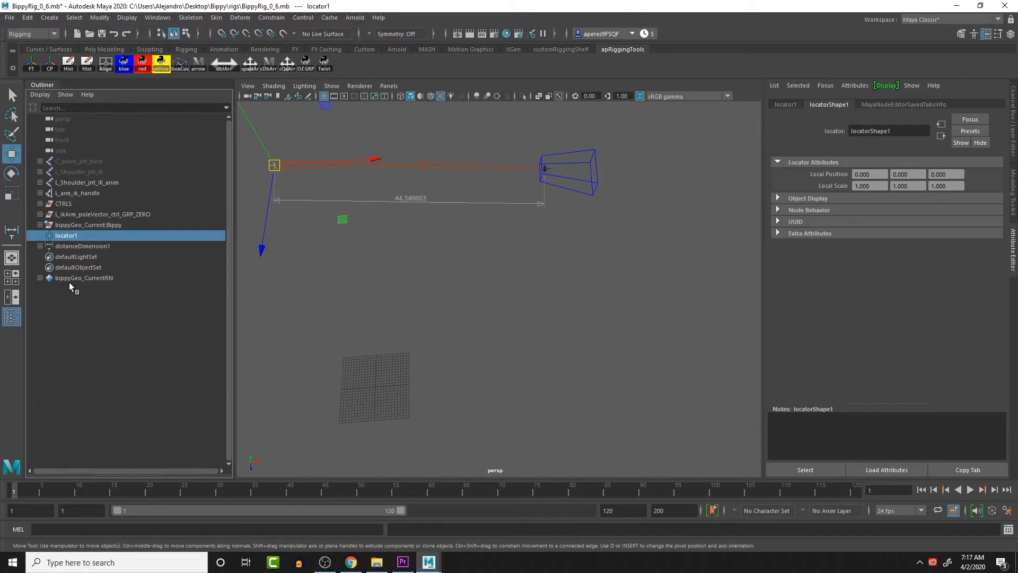
scroll(568, 248, "up", 3)
middle_click_drag(578, 129, 509, 357, "alt")
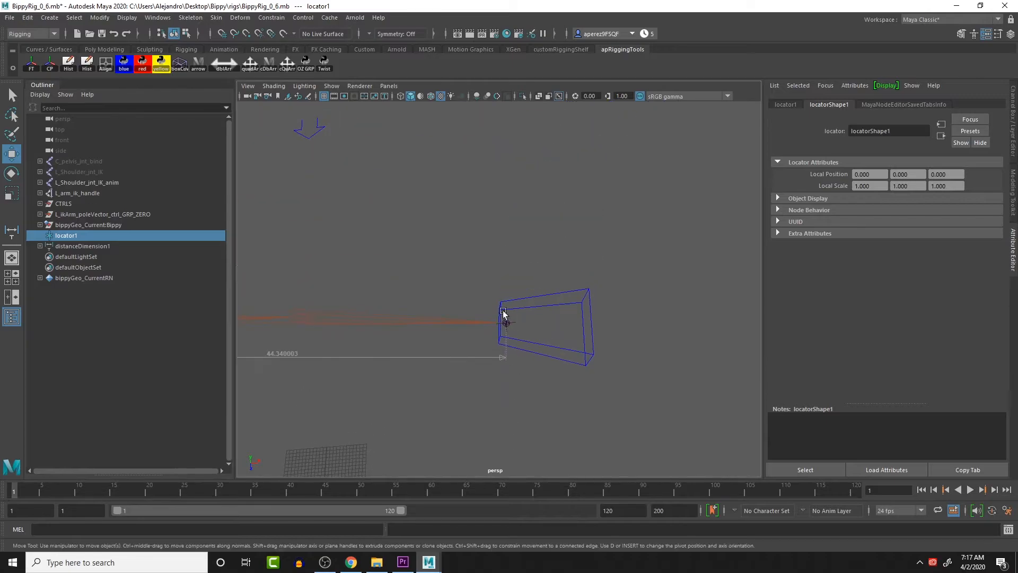
scroll(522, 326, "up", 3)
scroll(524, 325, "up", 2)
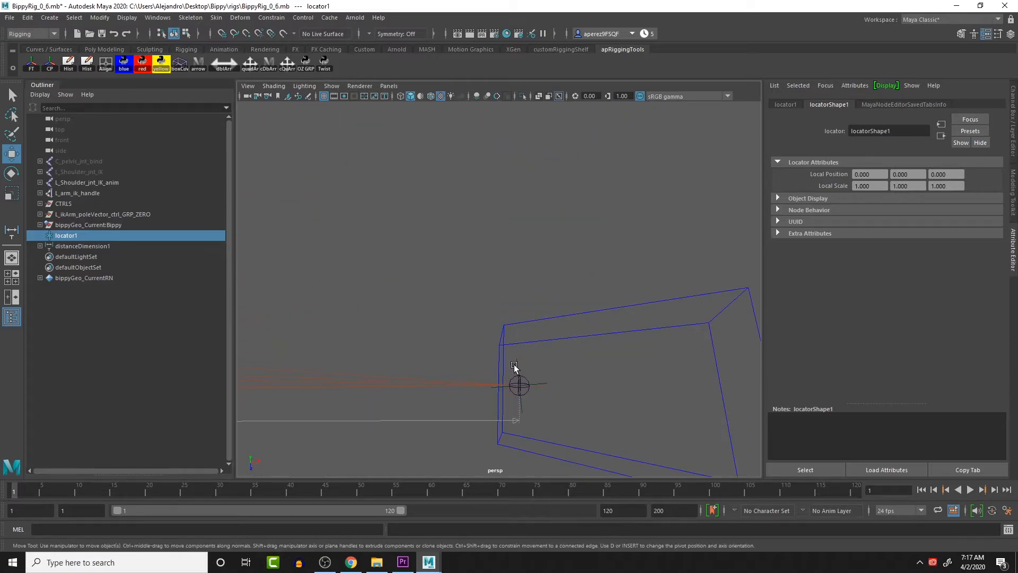
left_click(517, 368)
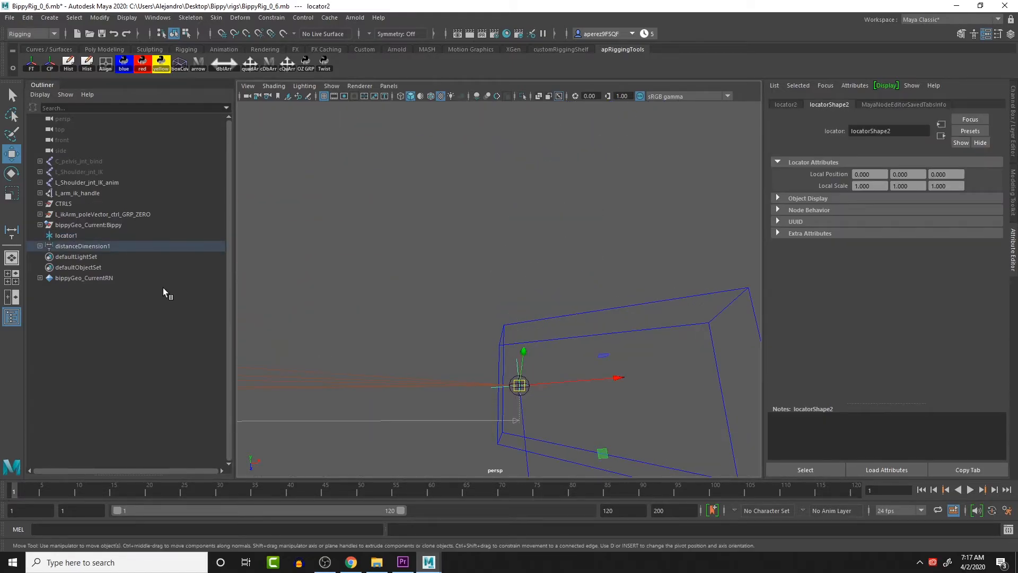
left_click(40, 246)
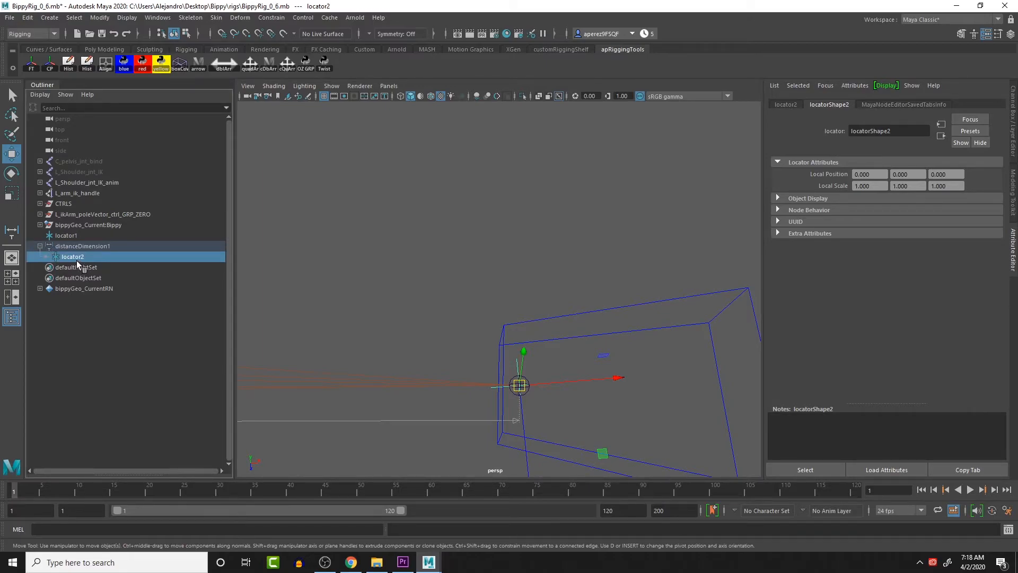
left_click_drag(97, 240, 96, 242)
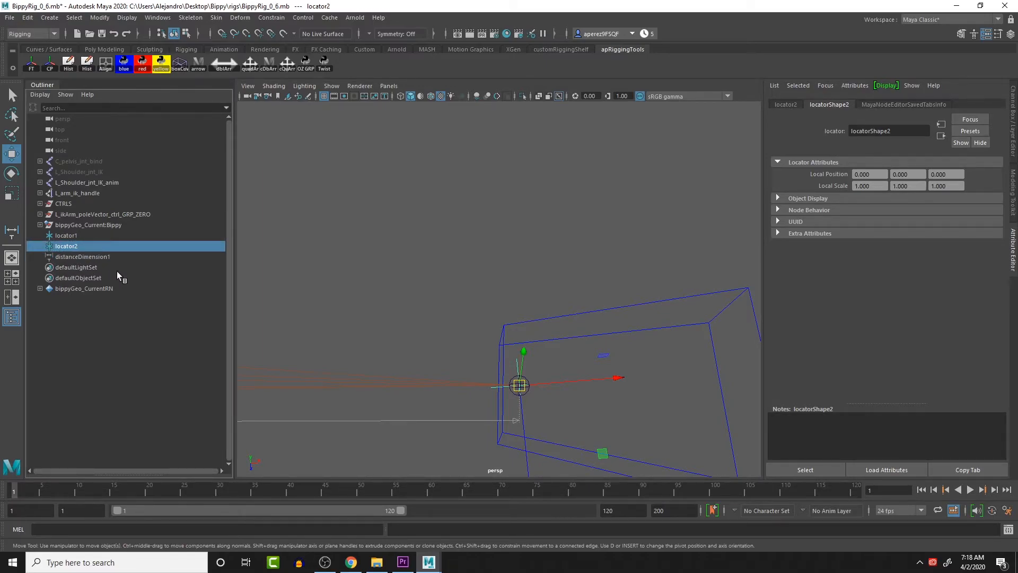
- Try moving locator2 away from the wrist to see how the distance drives the arm, and undo the move
scroll(412, 396, "down", 5)
middle_click_drag(406, 398, 566, 394, "alt")
scroll(551, 403, "down", 3)
middle_click_drag(503, 404, 577, 408, "alt")
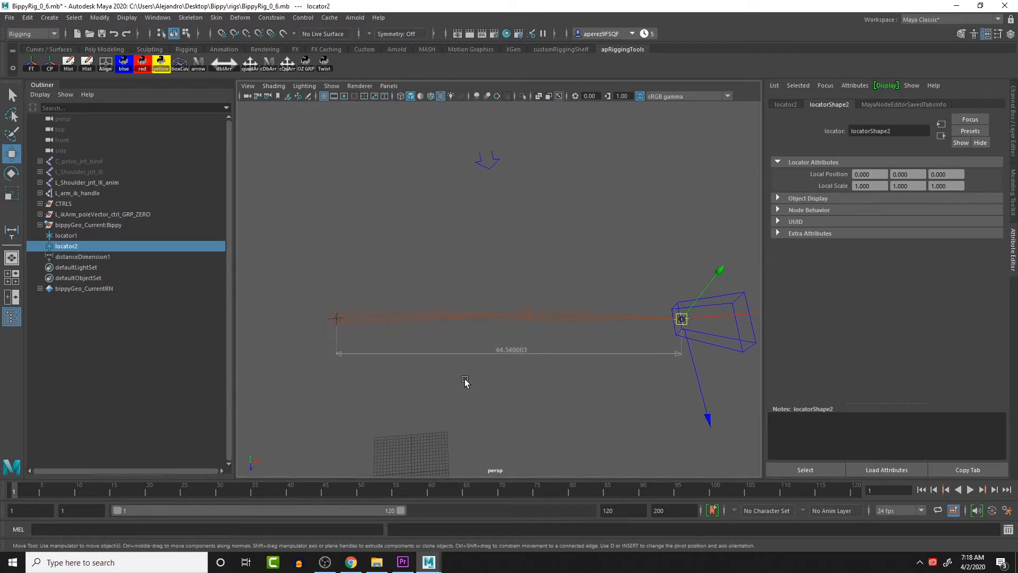
middle_click_drag(557, 359, 490, 370, "alt")
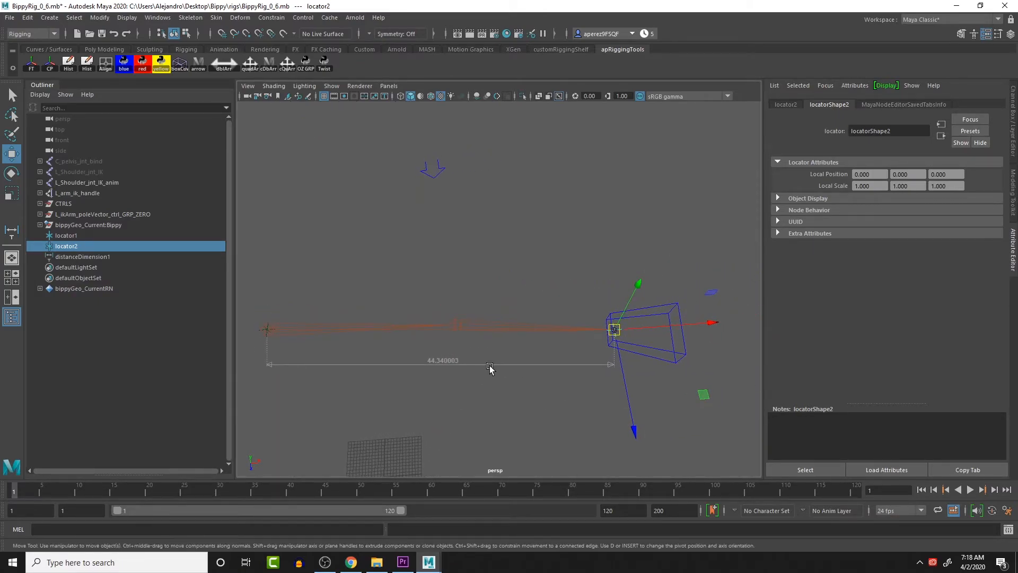
left_click(72, 237)
left_click(73, 248, "shift")
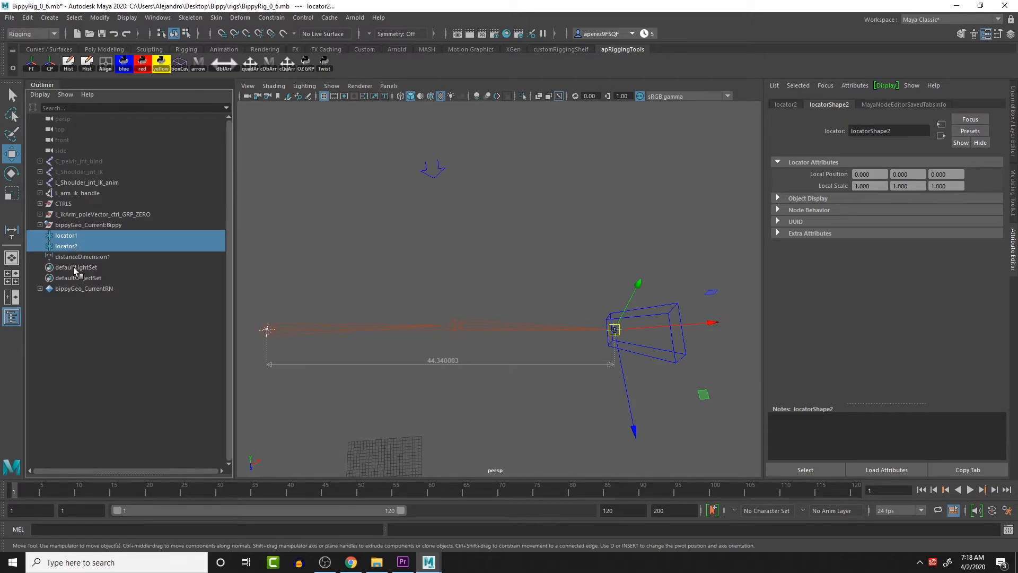
left_click(75, 257)
left_click(68, 247)
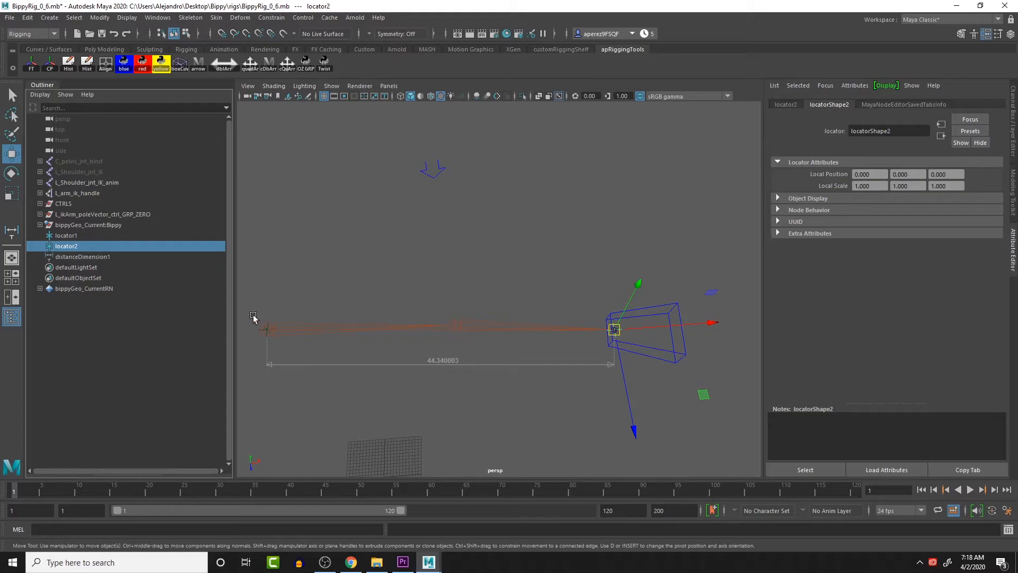
left_click_drag(614, 329, 695, 339)
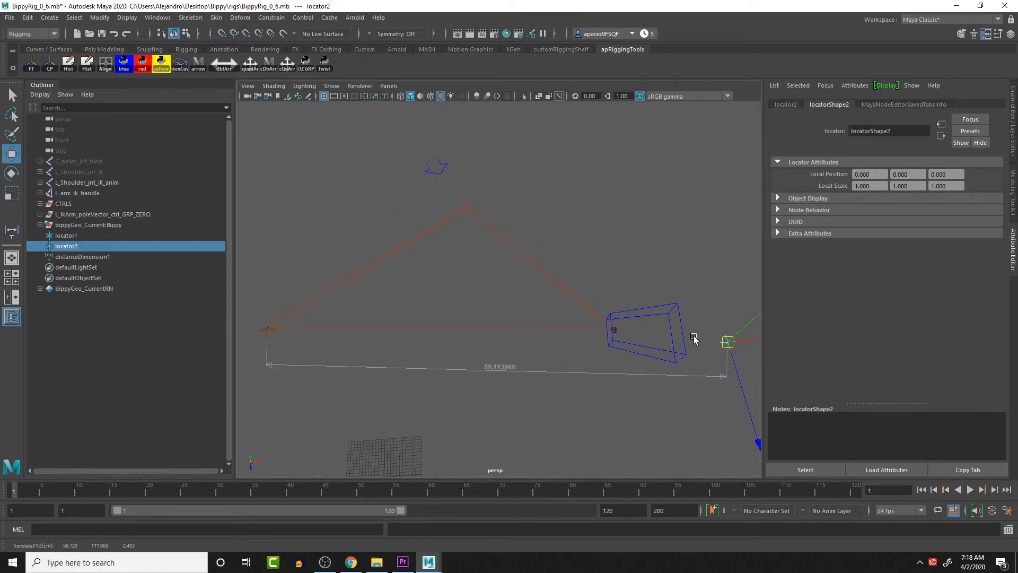
key("ctrl+z")
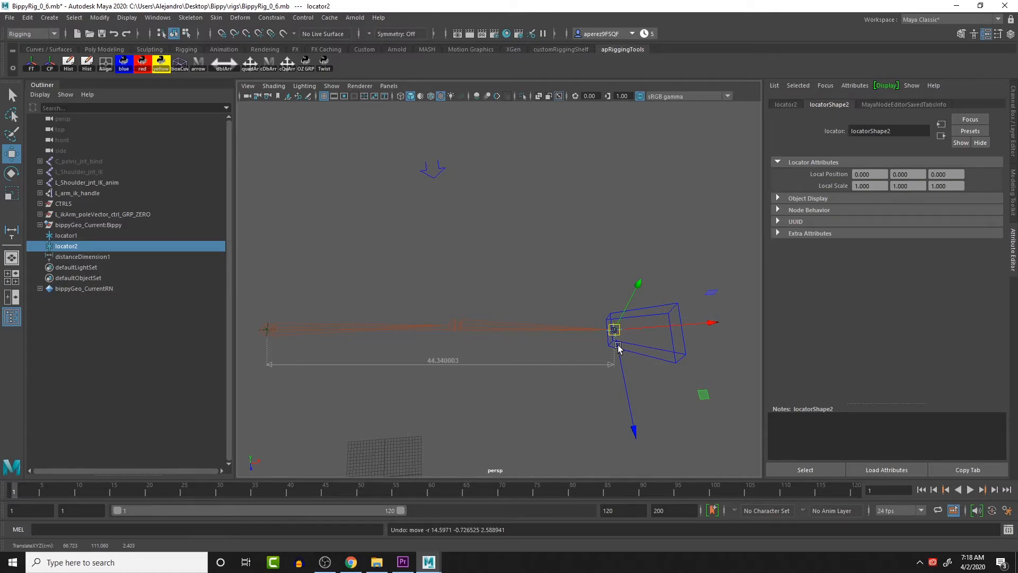
- Point constrain locator2 to the L_ikArm_ctrl wrist control
left_click(667, 353)
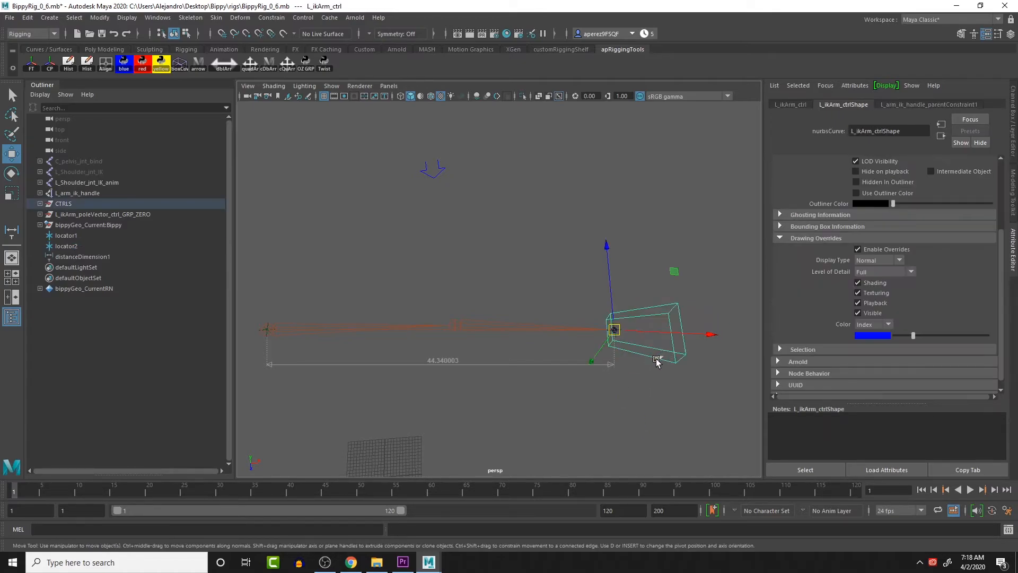
left_click(68, 248)
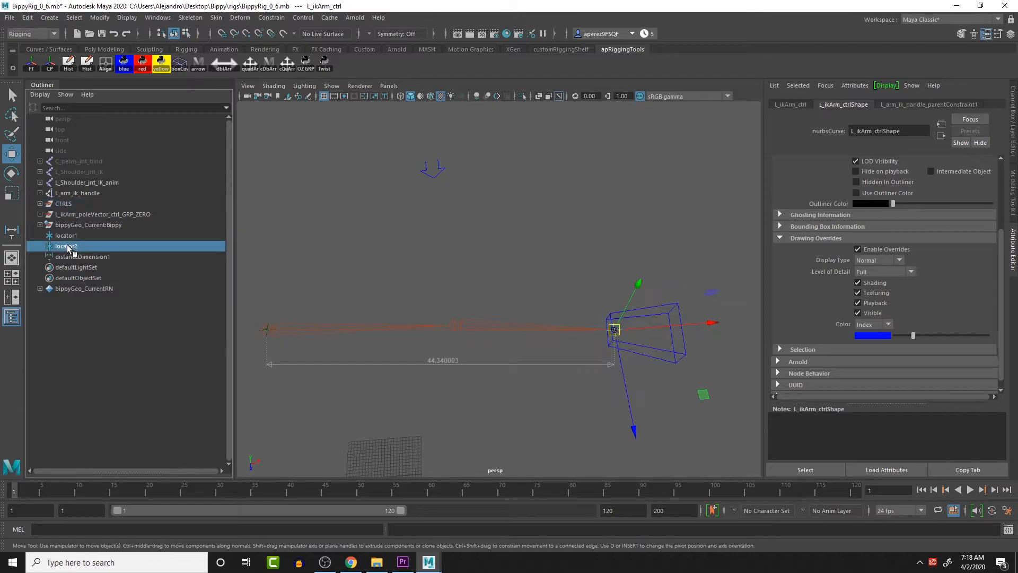
left_click(663, 362)
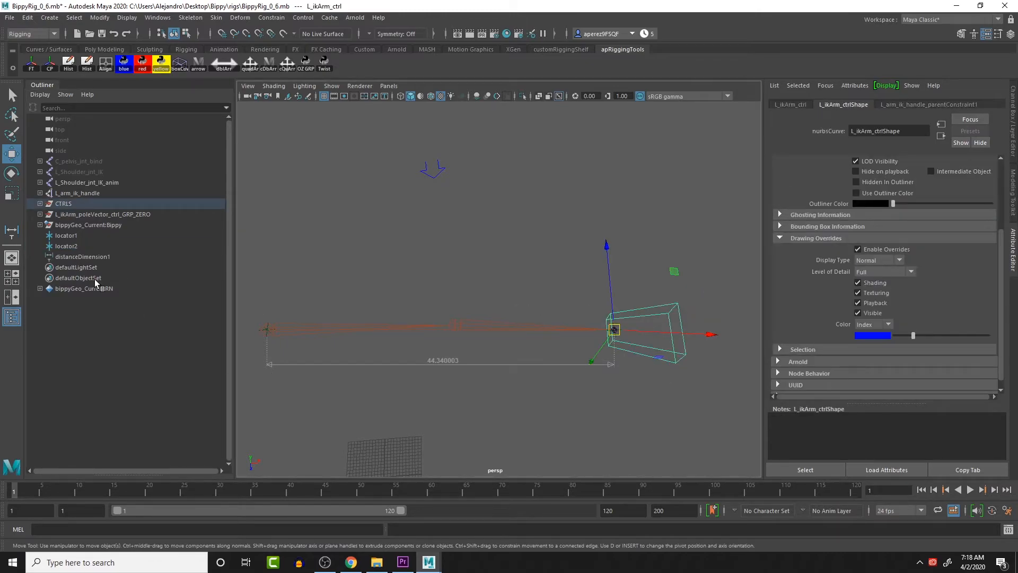
left_click(73, 247)
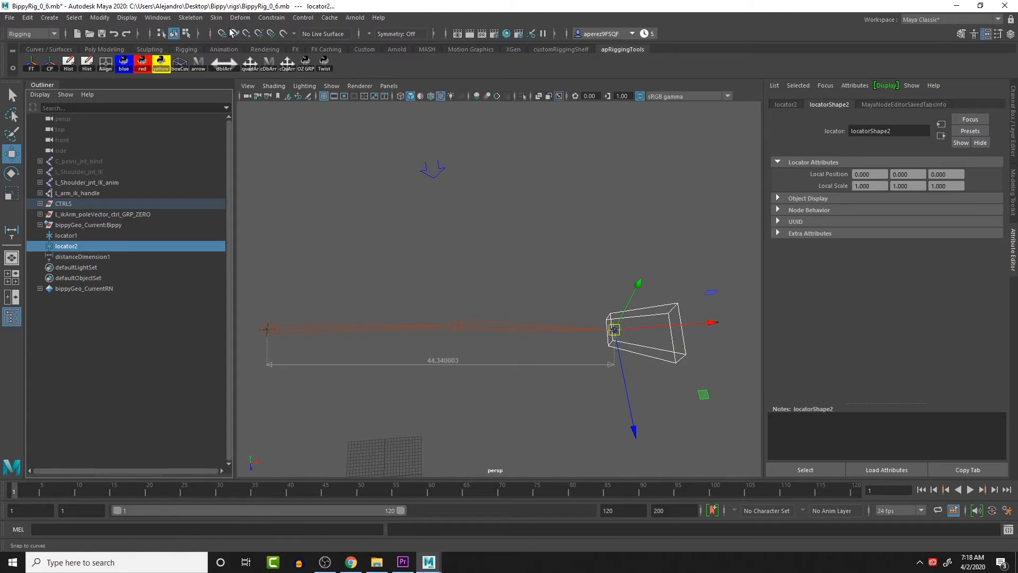
left_click(273, 19)
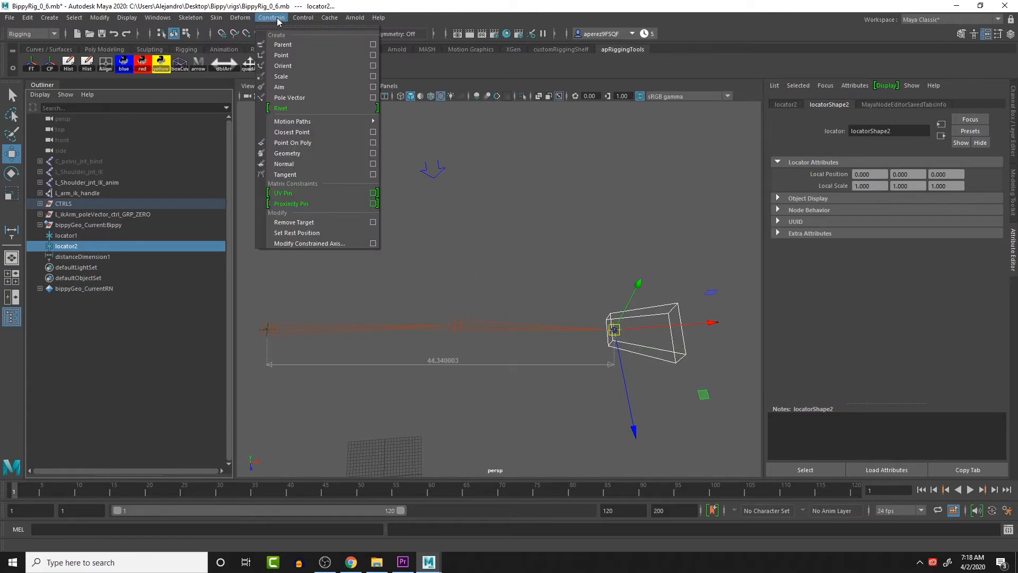
left_click(289, 55)
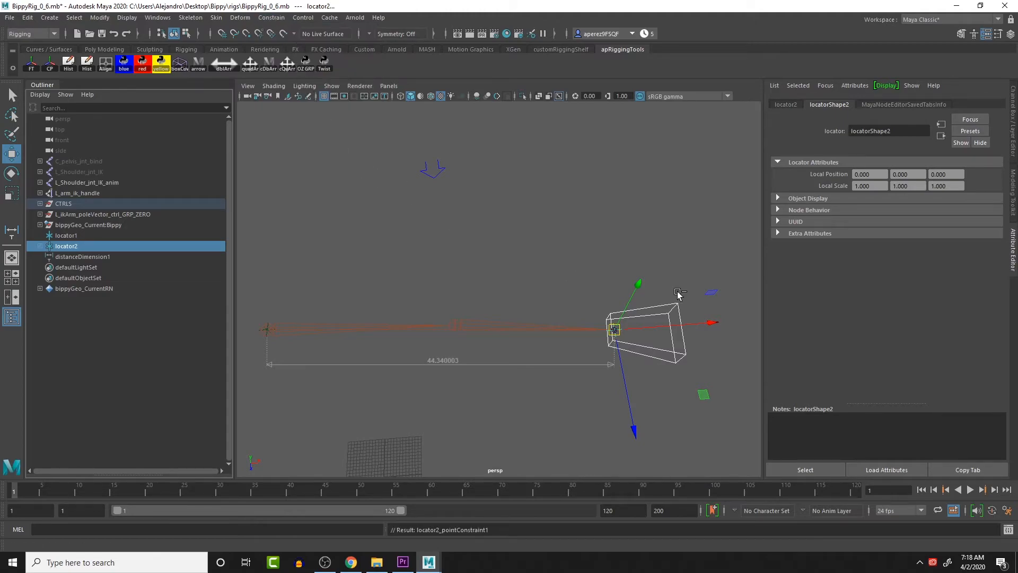
- Test the point constraint by moving L_ikArm_ctrl toward the shoulder, and undo the move
left_click(676, 354)
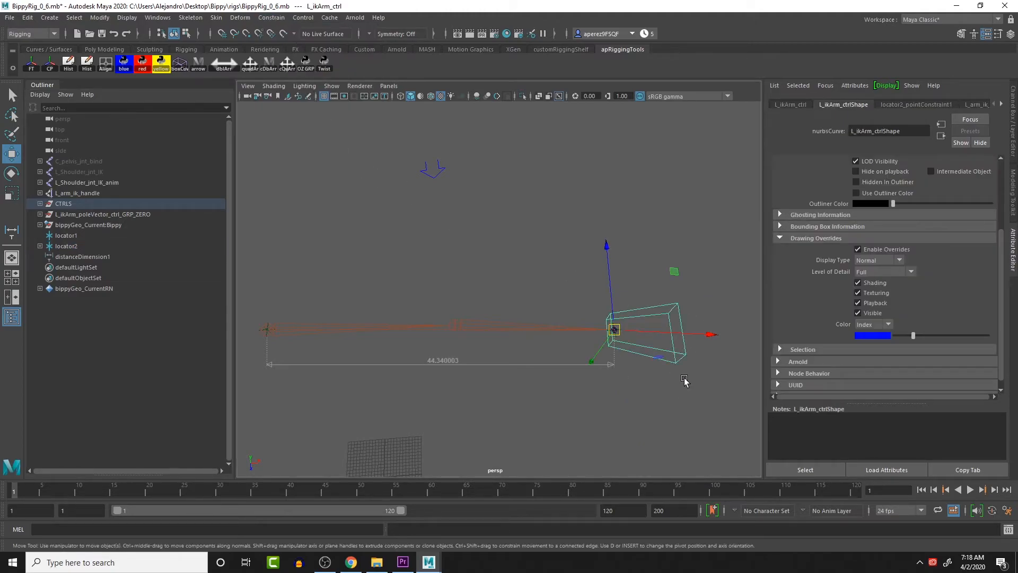
left_click_drag(614, 329, 428, 337)
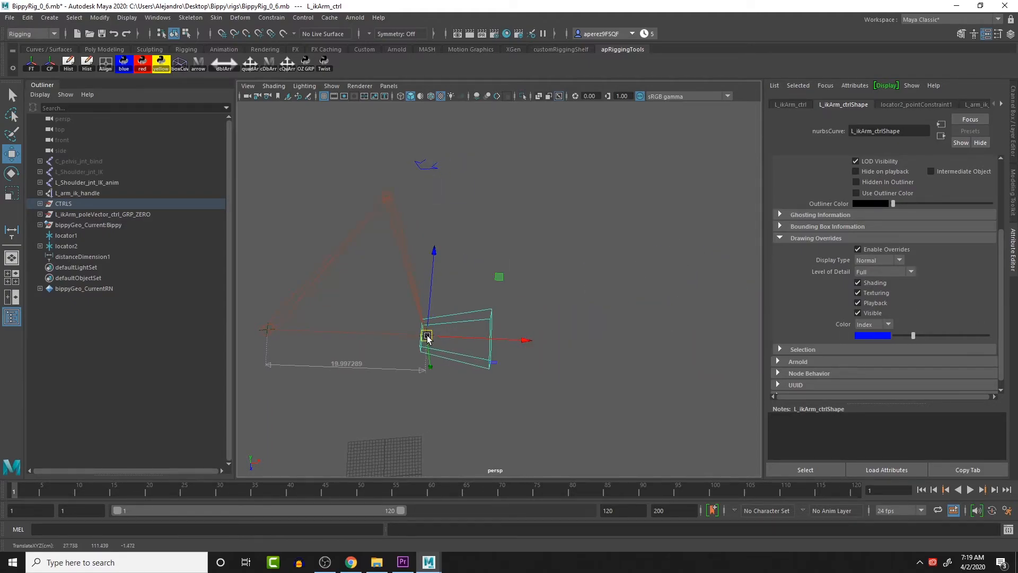
key("ctrl+z")
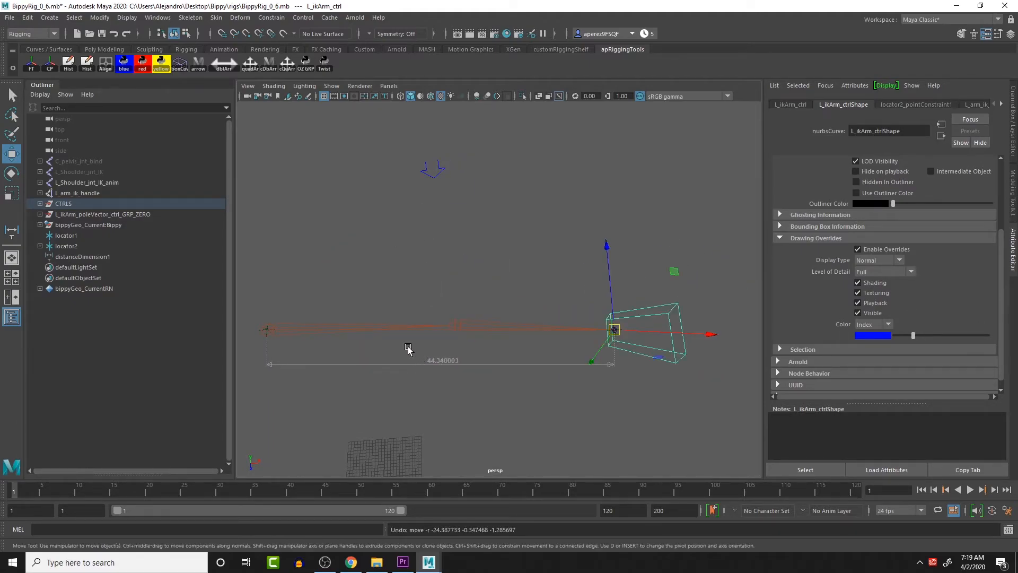
- Point constrain locator1 to the L_Shoulder_jnt_IK_anim shoulder joint
left_click(82, 236)
left_click(376, 326)
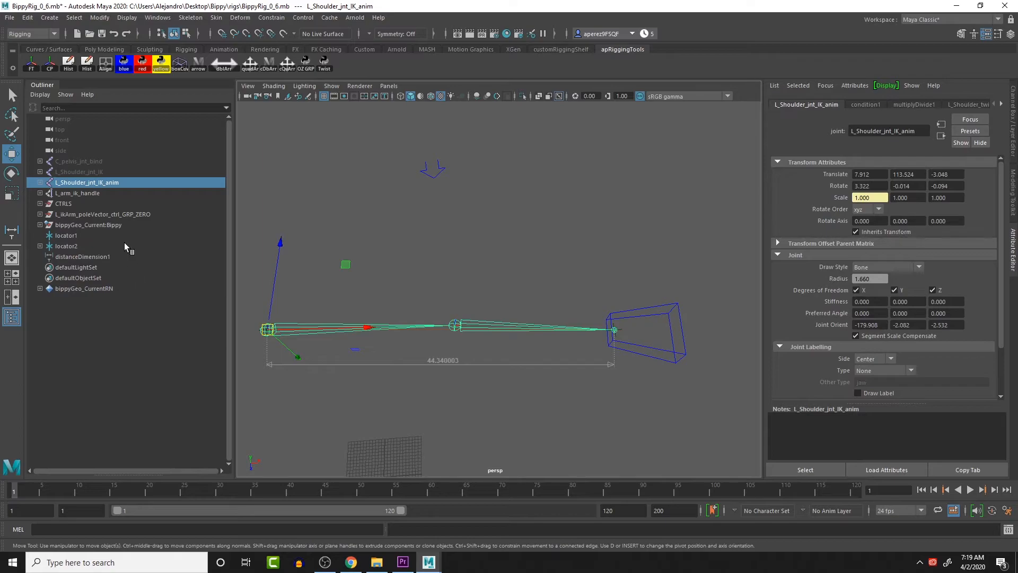
left_click(69, 237, "ctrl")
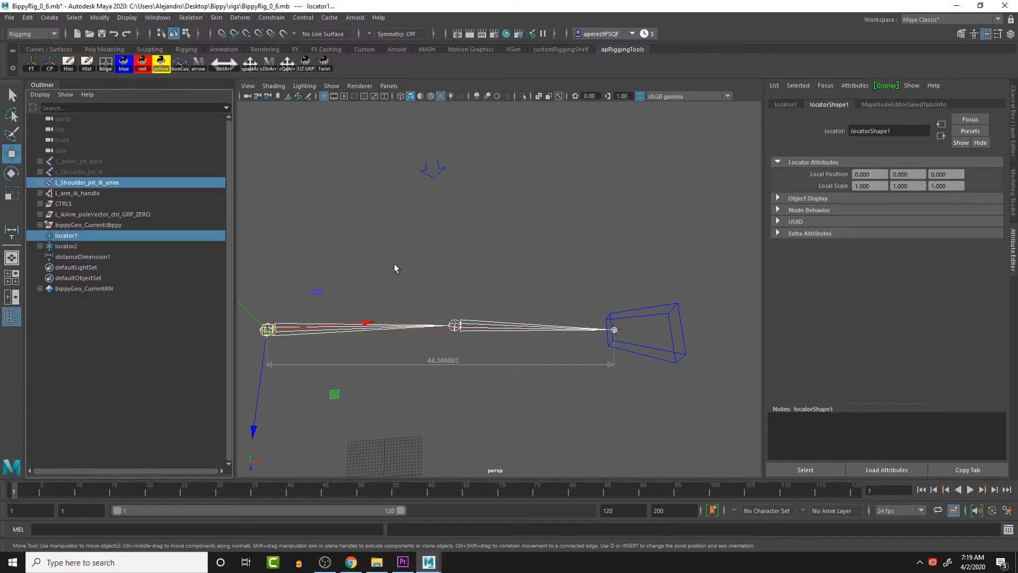
left_click(271, 18)
left_click(293, 57)
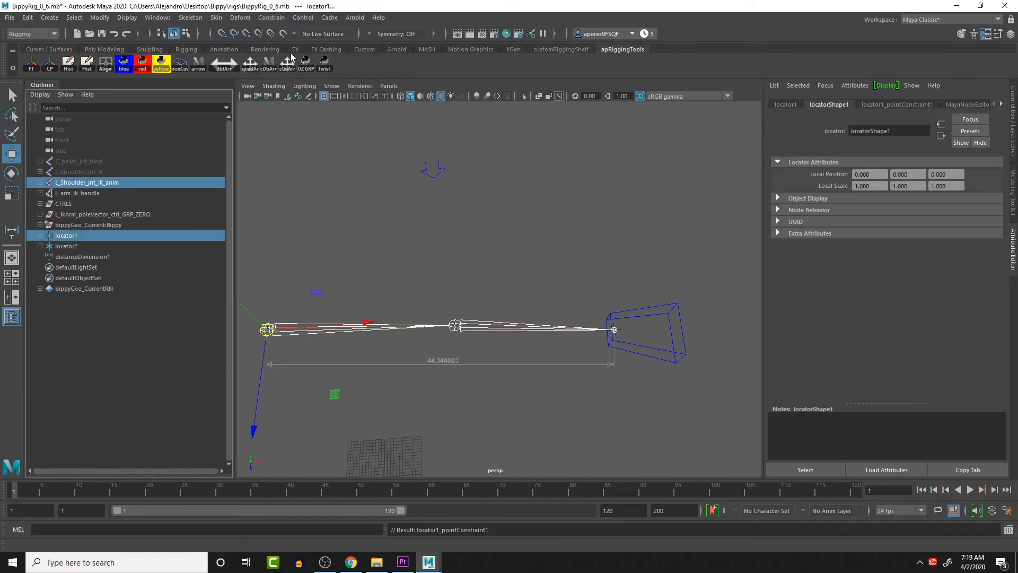
- Test the shoulder constraint by moving L_Shoulder_jnt_IK_anim away from its place, and undo the move
left_click_drag(663, 305, 686, 317)
left_click_drag(325, 316, 329, 352)
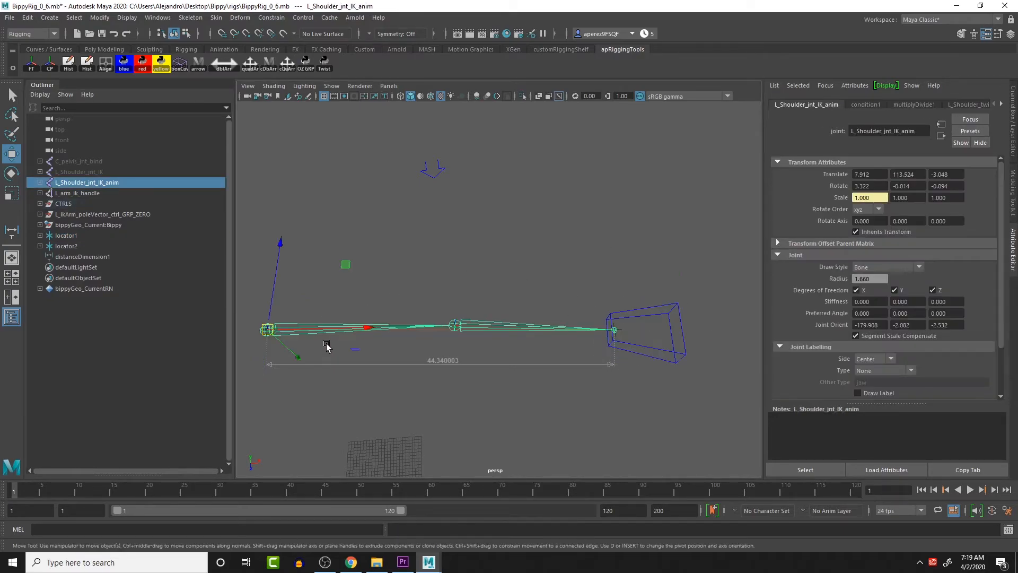
left_click_drag(268, 329, 166, 284)
key("ctrl+z")
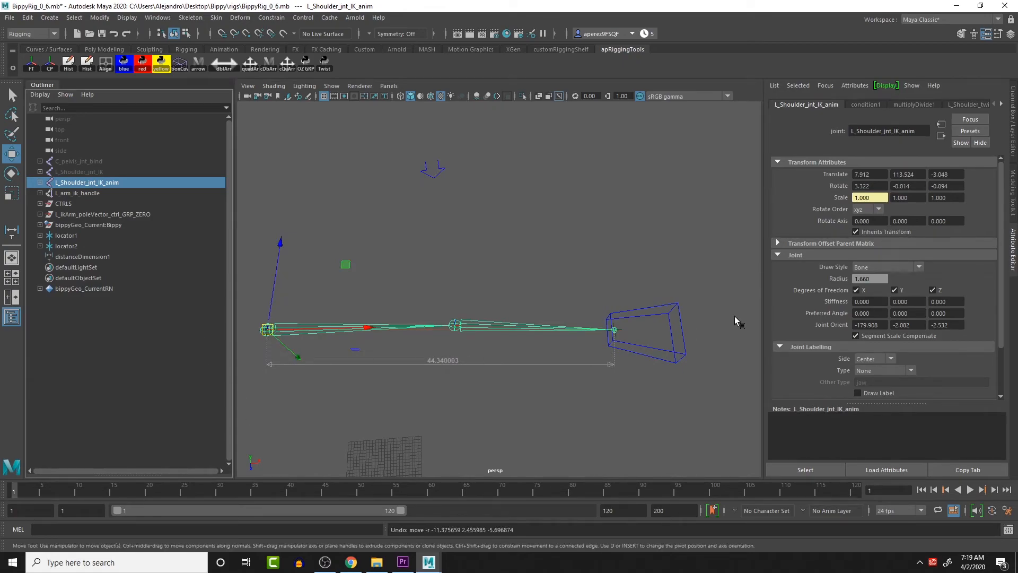
- Test the arm stretch by moving L_ikArm_ctrl outward away from the shoulder, undo the move, and reselect the control
left_click(683, 354)
left_click_drag(616, 327, 807, 320)
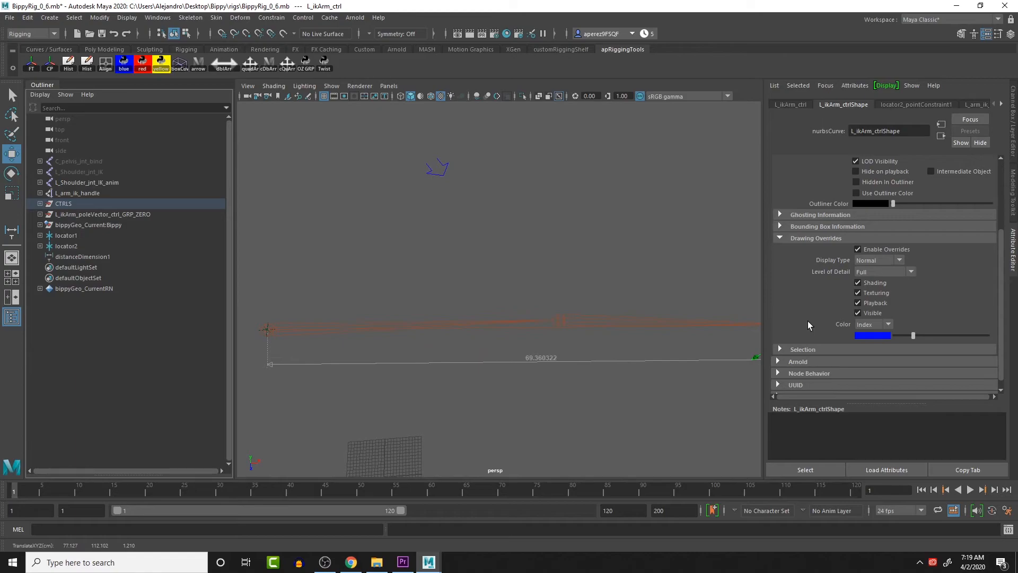
key("ctrl+z")
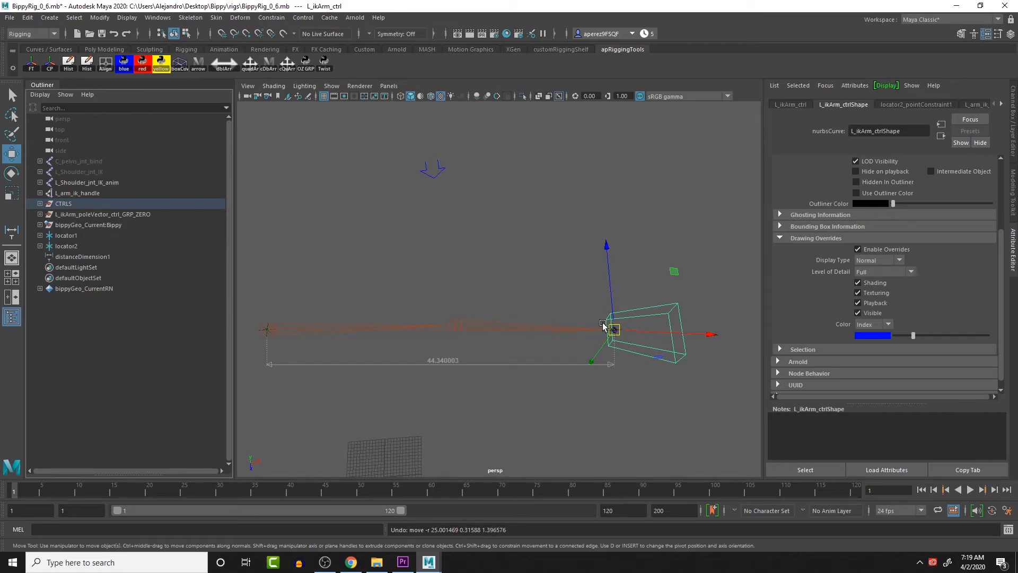
left_click_drag(571, 306, 731, 344)
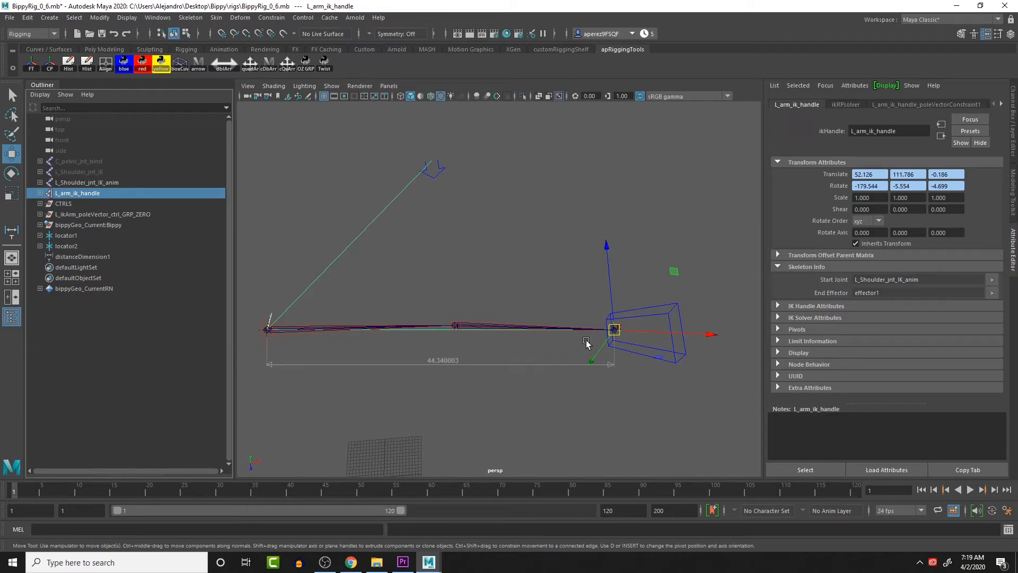
left_click(664, 307)
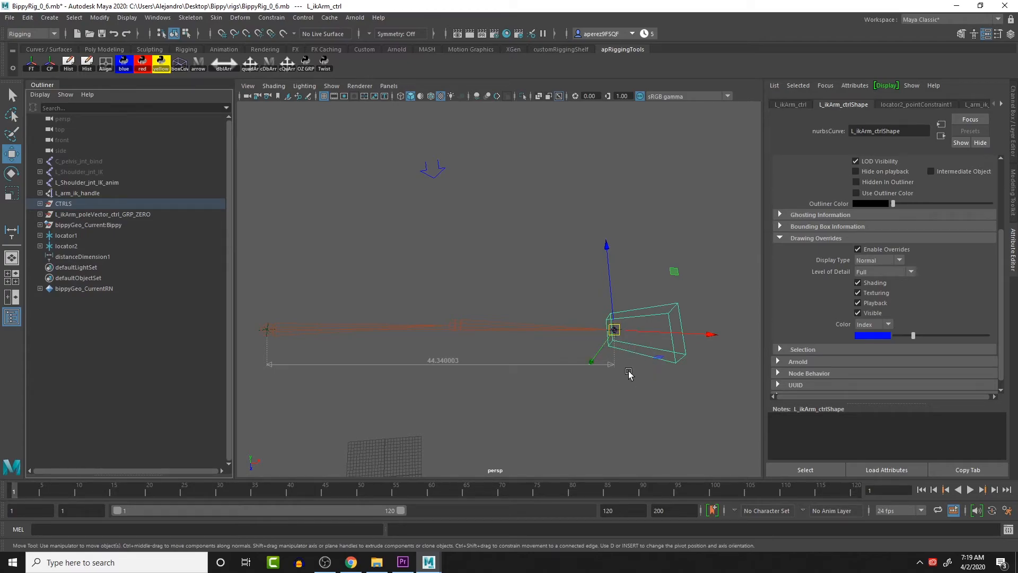
- Expand both locators in the Outliner to show their point constraints, and rename locator2 as L_wristStrecth_loc
mouse_move(467, 363)
left_mouse_down("alt")
mouse_move(516, 359)
mouse_move(469, 347)
left_mouse_up("alt")
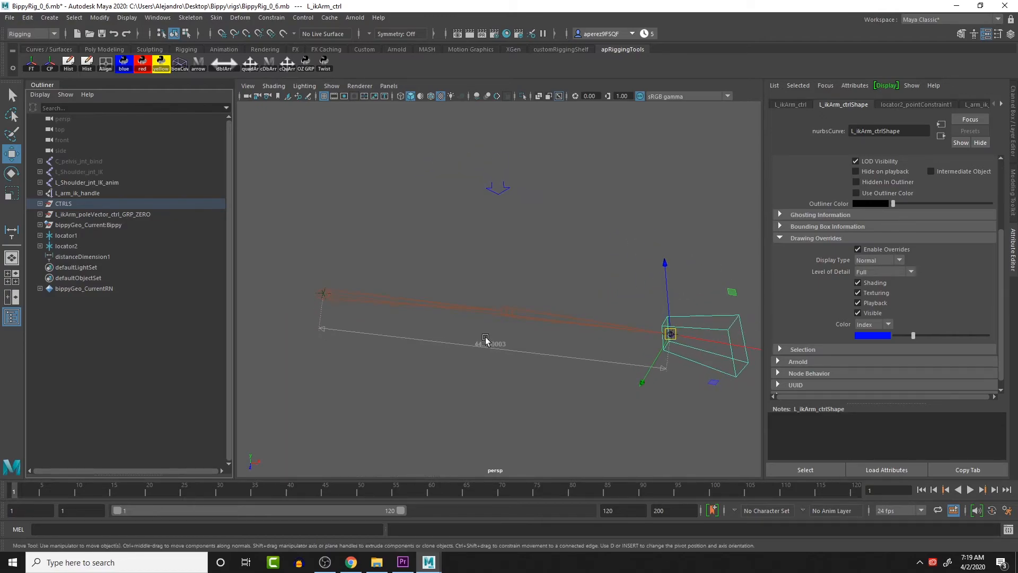
right_click_drag(489, 345, 465, 353, "alt")
middle_click_drag(465, 353, 447, 348, "alt")
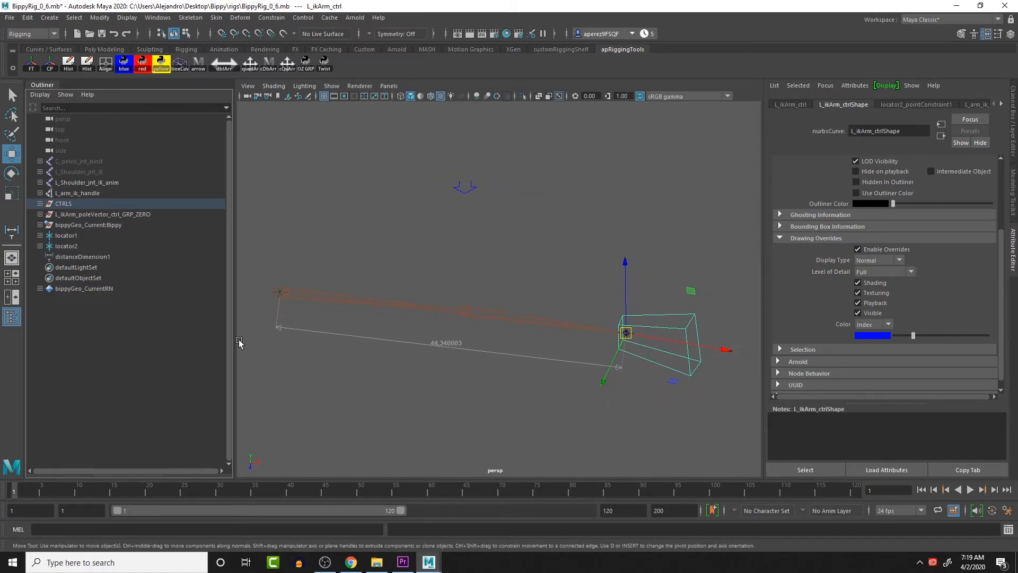
left_click(39, 235)
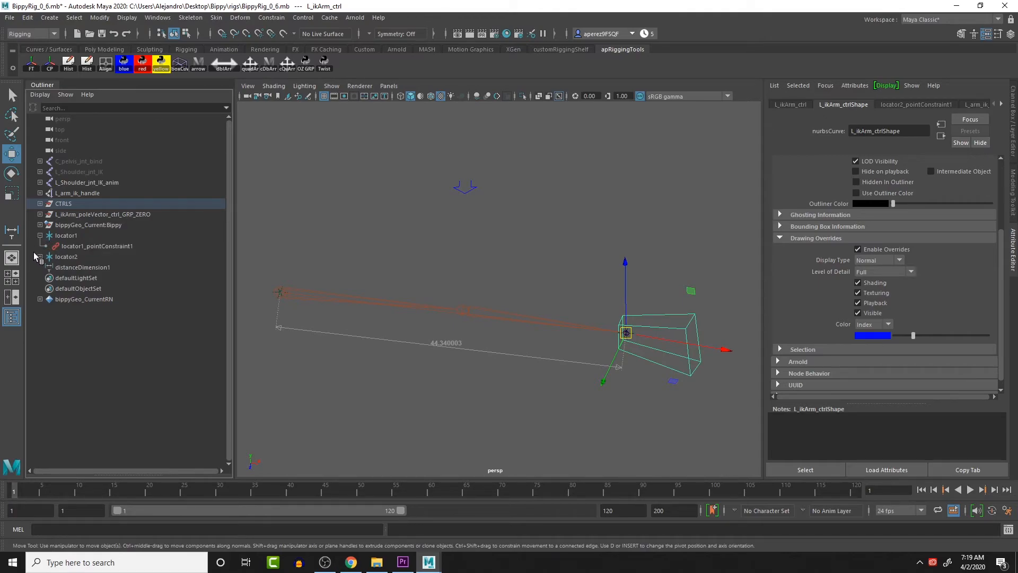
left_click(40, 257)
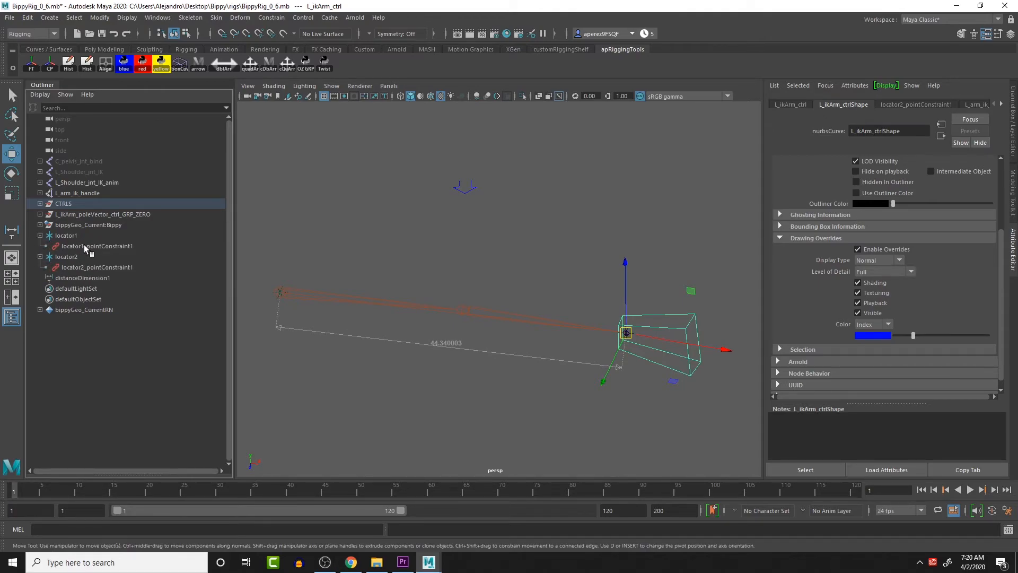
left_click(66, 257)
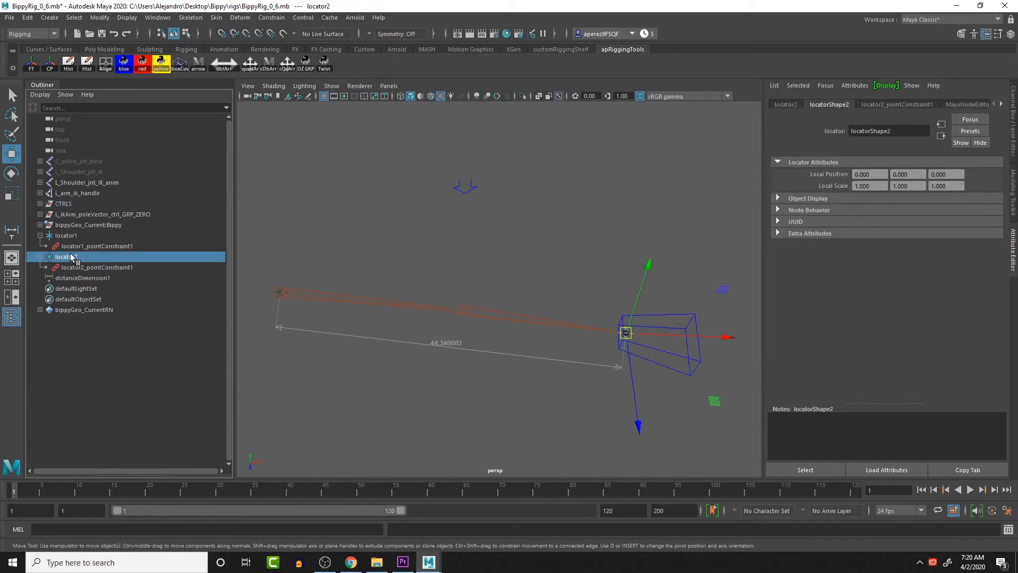
double_click(70, 257)
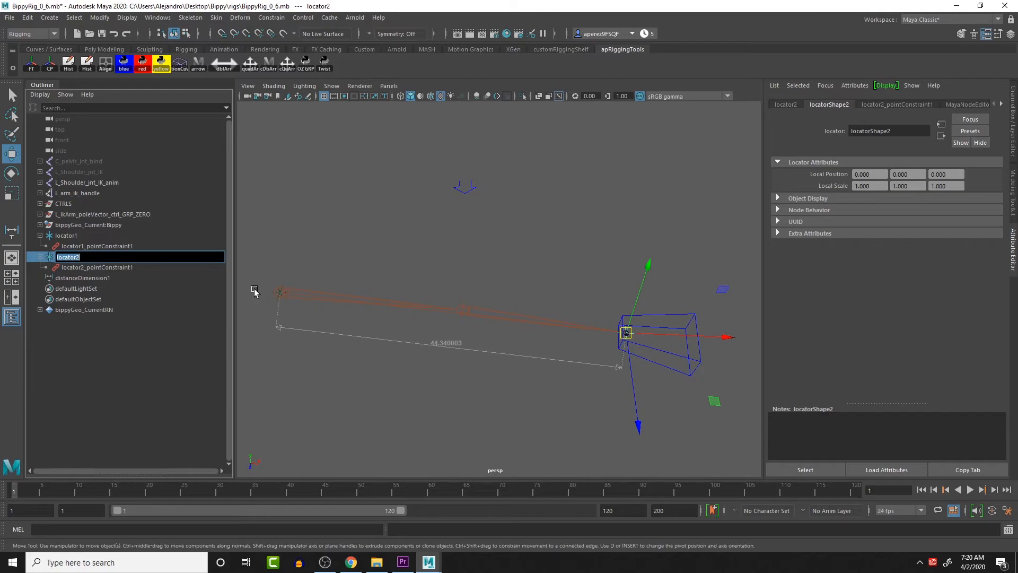
type("L")
key("ctrl+a")
- Rename the wrist locator's point constraint as L_wristStrecth_loc_PointConstraint
double_click(80, 246)
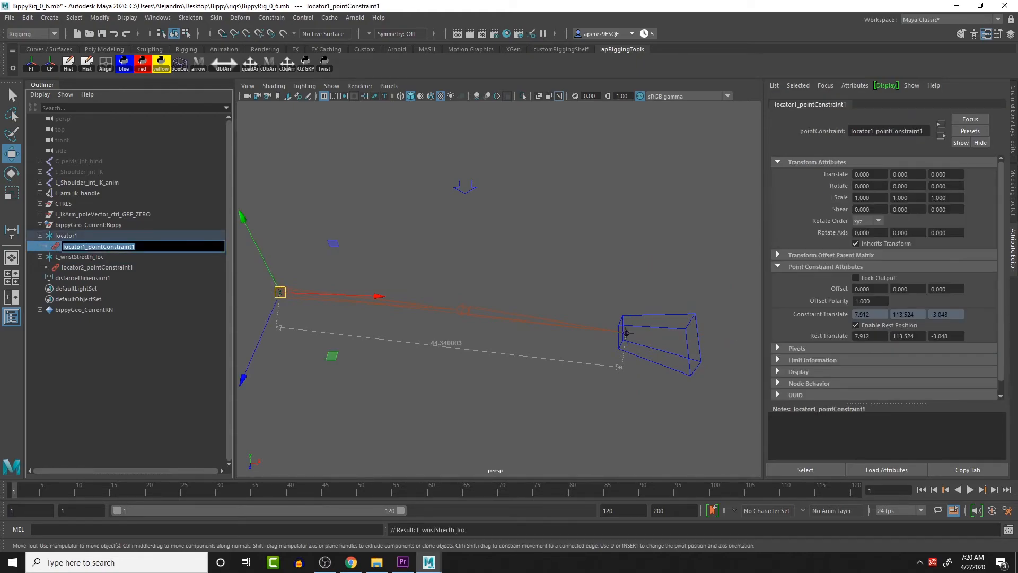
double_click(89, 268)
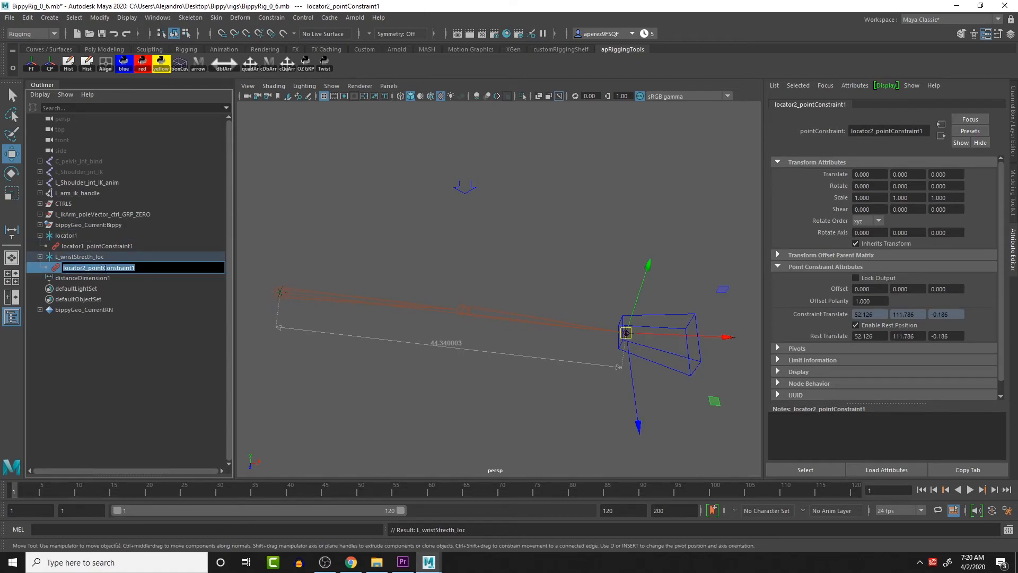
left_click(104, 268)
left_click_drag(103, 268, 48, 267)
type("L_wristStrecth_loc")
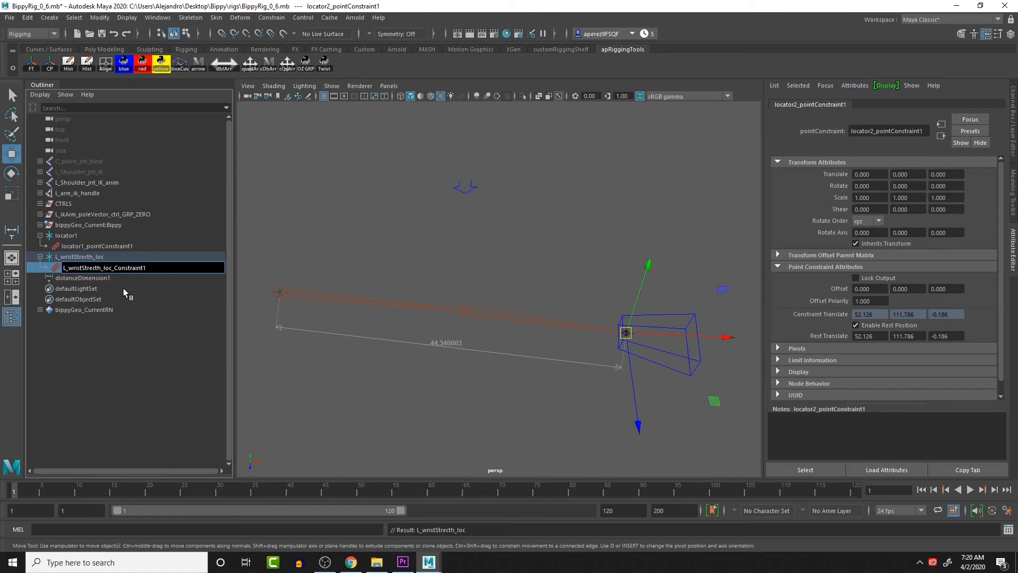
key("Return")
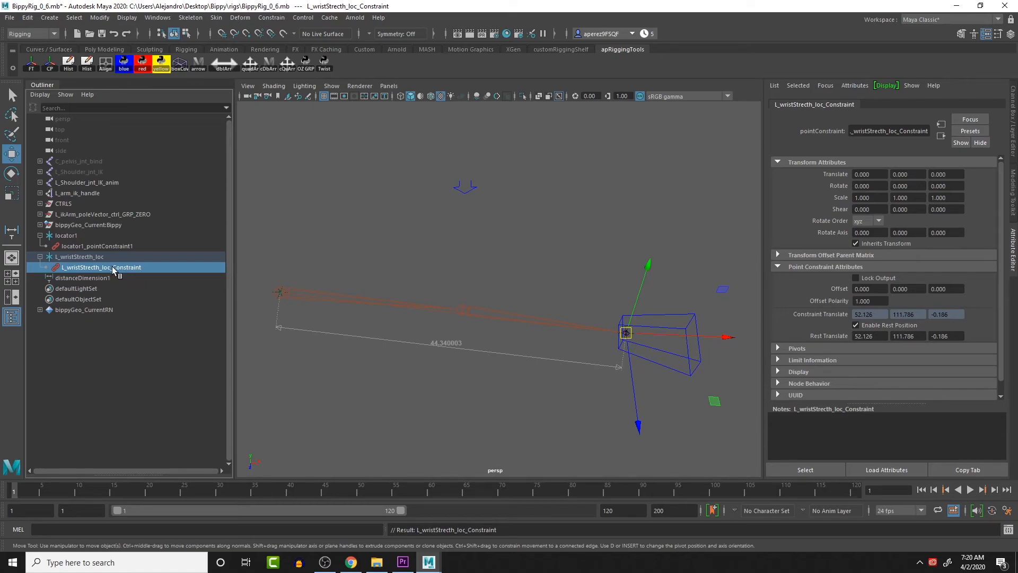
double_click(112, 266)
left_click(113, 267)
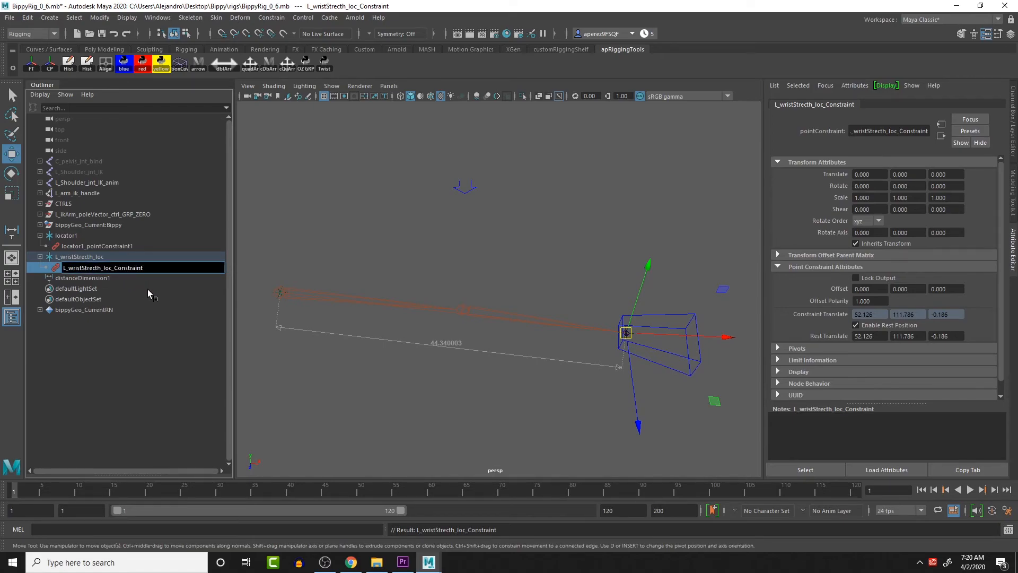
type("Point")
key("Return")
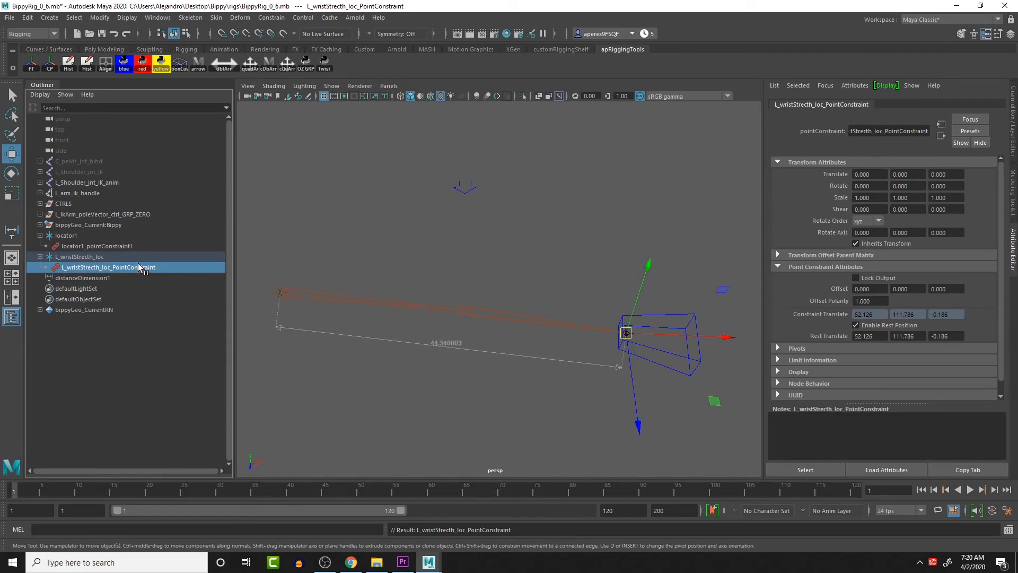
- Rename locator1 as L_shoulderStretch_loc and copy the new name
double_click(139, 266)
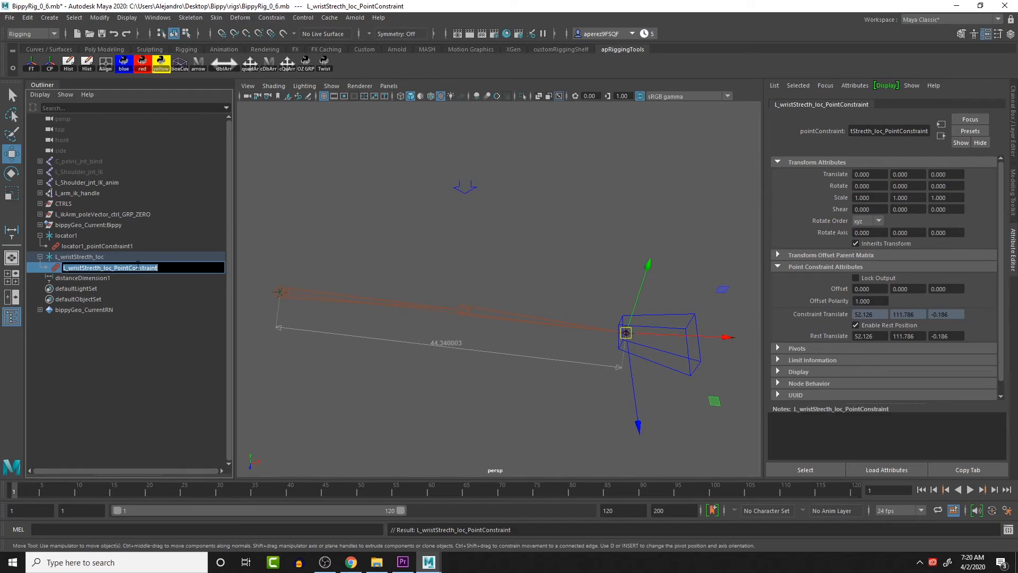
double_click(99, 258)
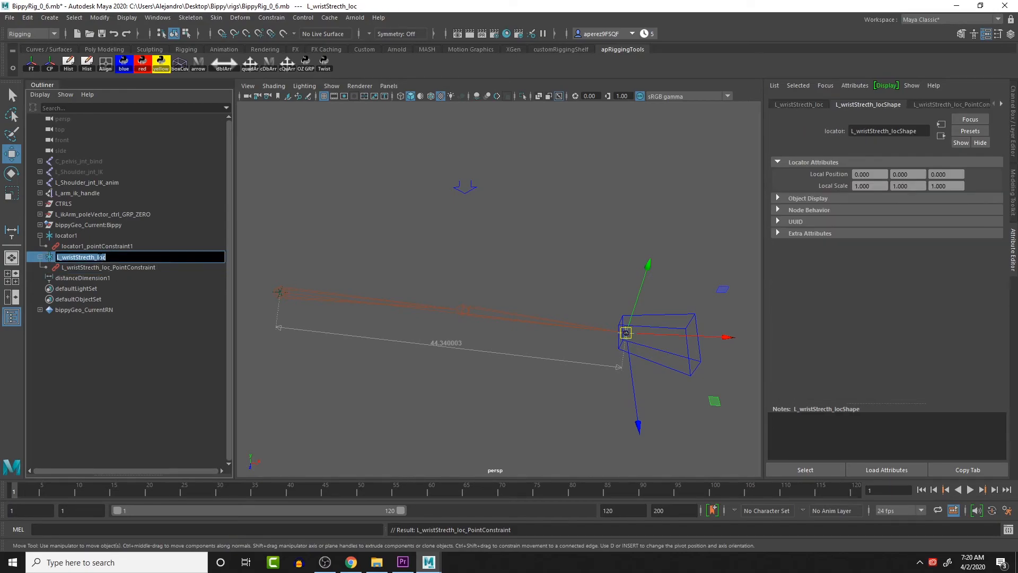
double_click(75, 236)
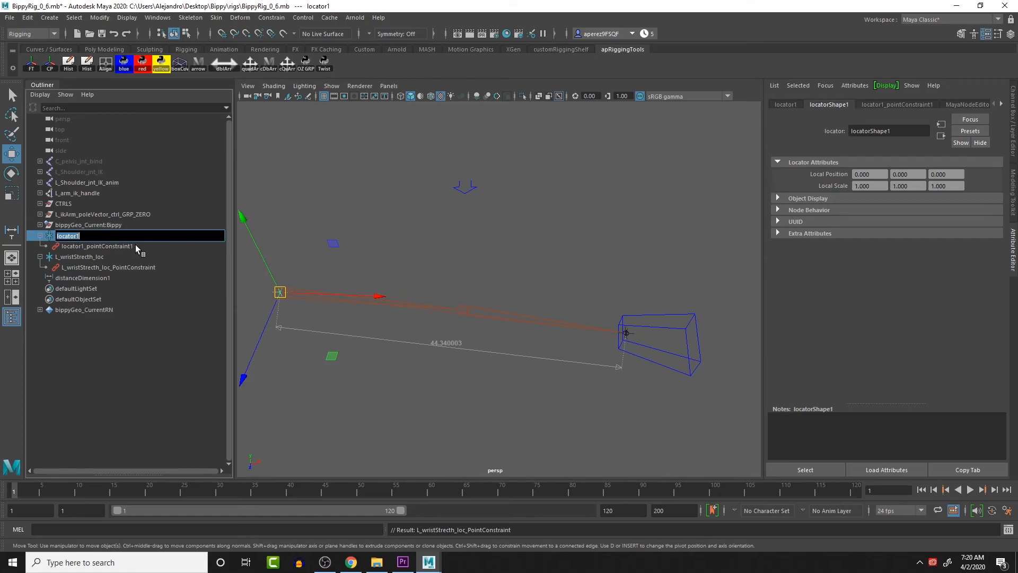
type("L_shoulder")
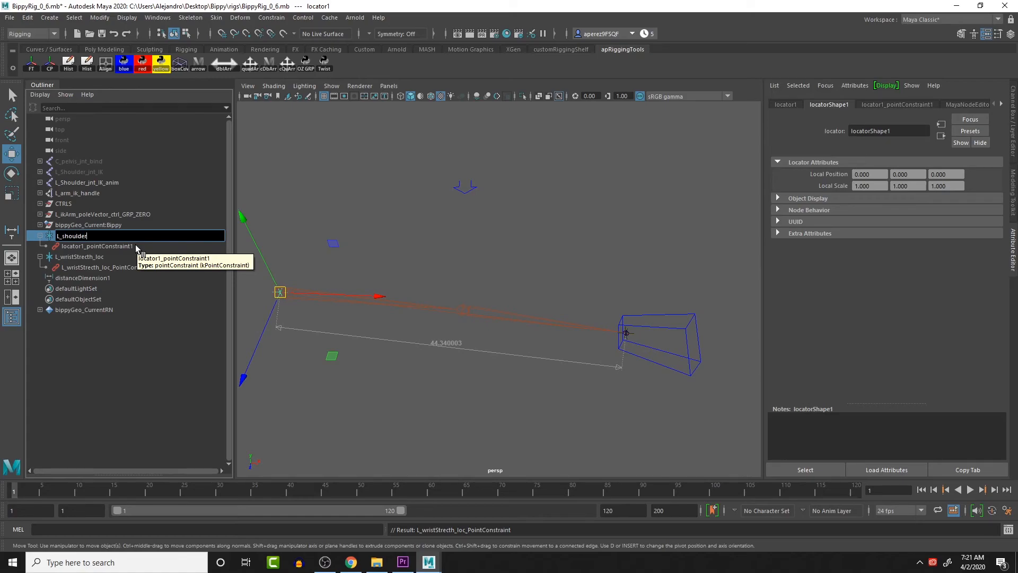
type("etch_loc")
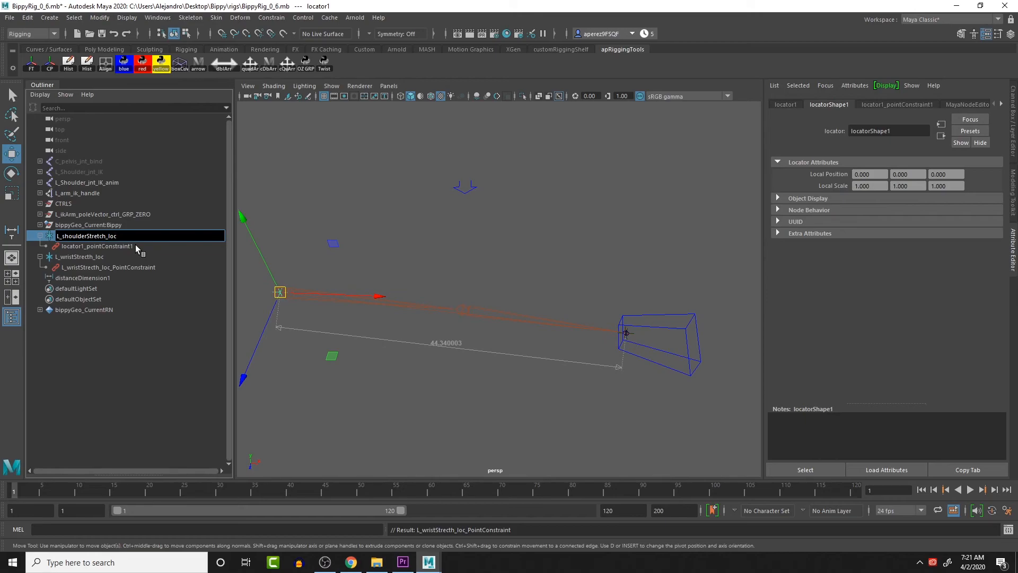
key("ctrl+a")
key("ctrl+c")
key("Return")
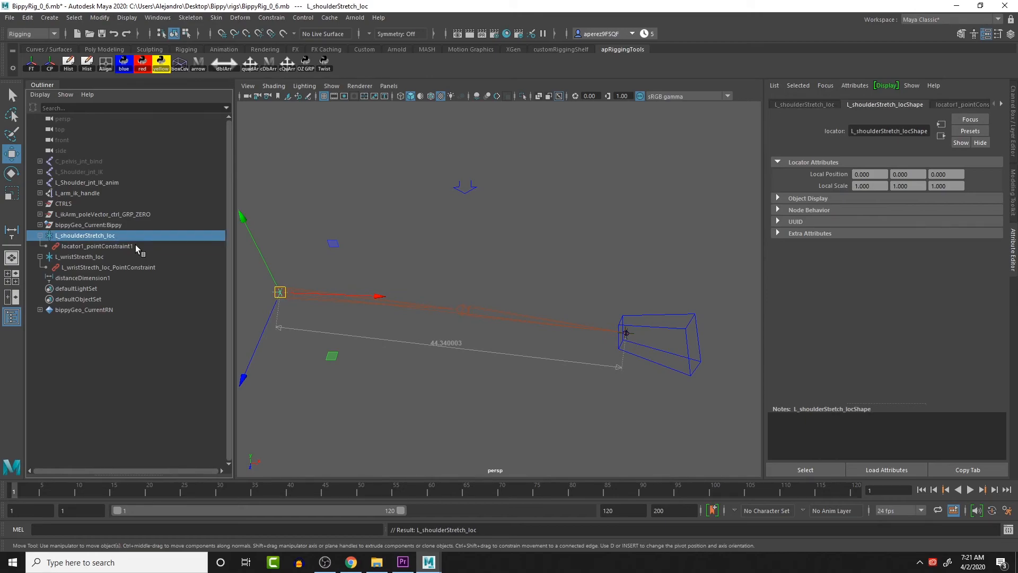
- Rename the shoulder locator's point constraint as L_shoulderStretch_loc_pointConstraint, using the copied locator name as prefix
double_click(116, 245)
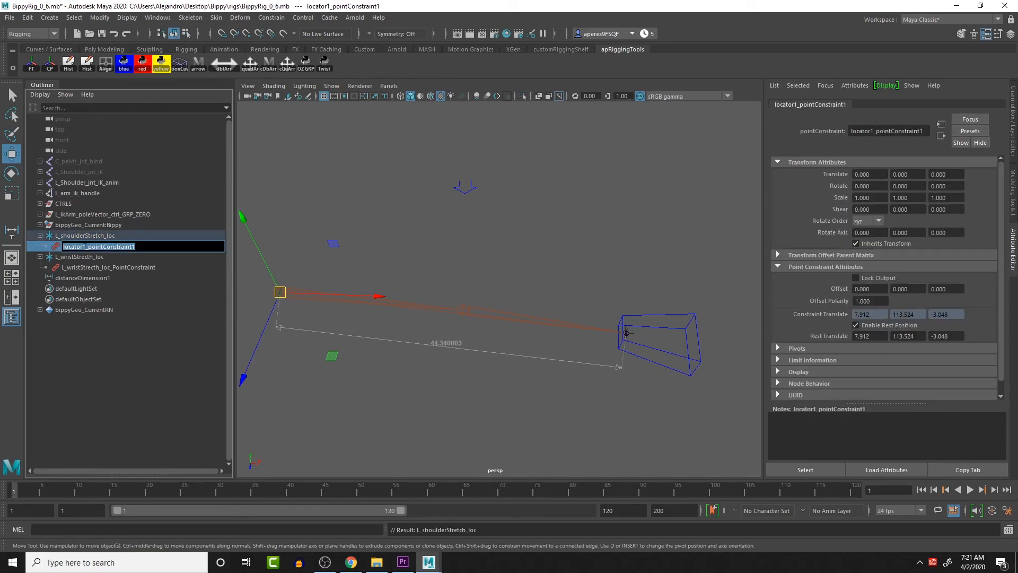
double_click(85, 246)
left_click(86, 247)
left_click_drag(84, 247, 21, 247)
key("Delete")
key("Delete")
key("ctrl+v")
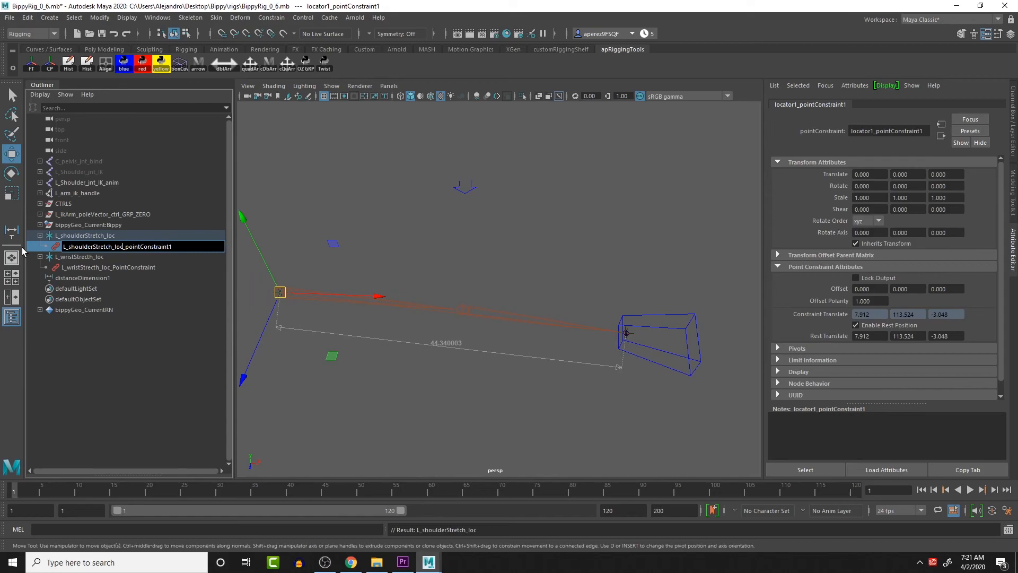
key("BackSpace")
key("Return")
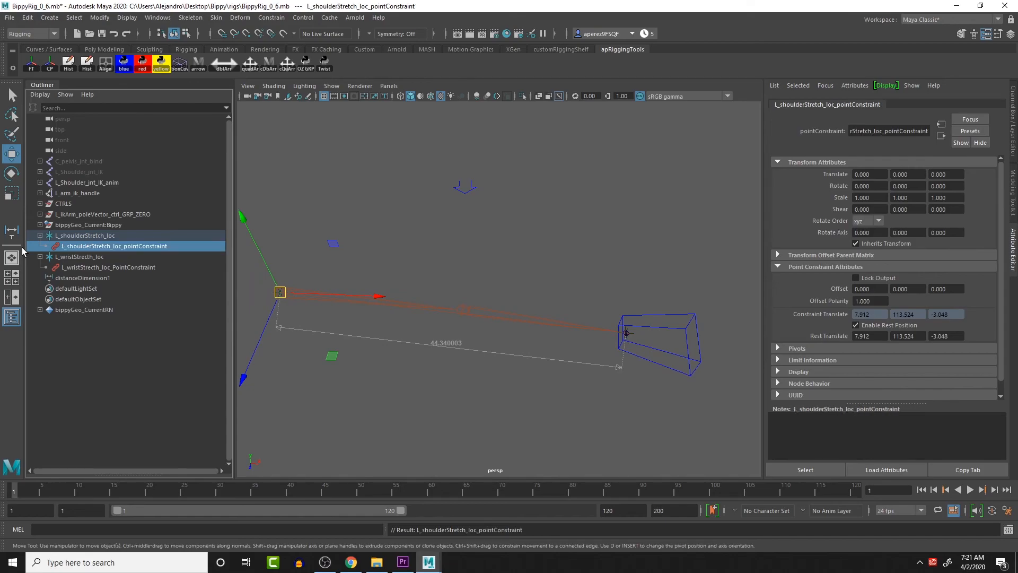
- Rename distanceDimension1 as L_armStretch_distanceDimension, and collapse both stretch locators in the Outliner
double_click(100, 278)
left_click(129, 278)
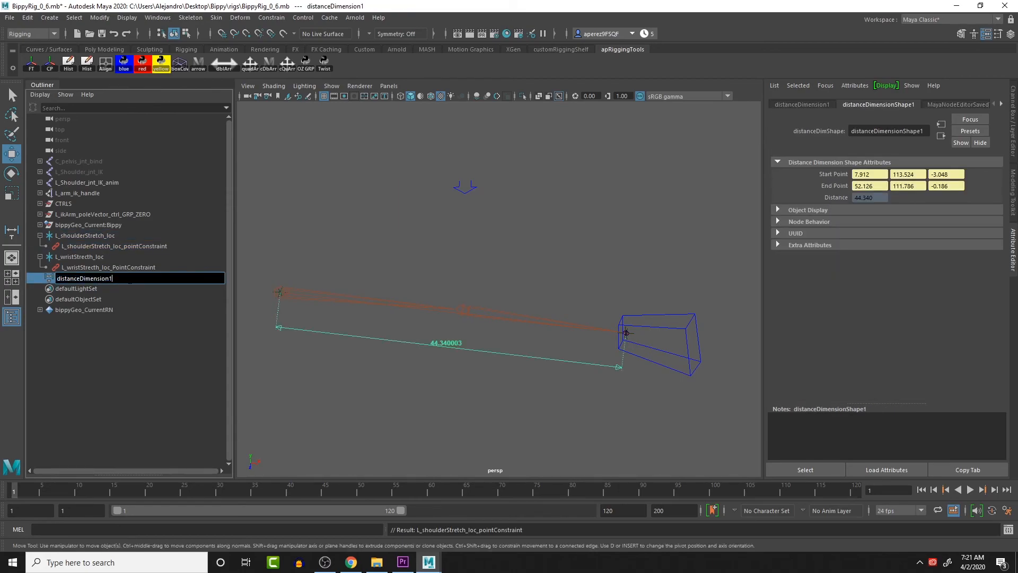
key("BackSpace")
key("Home")
type("L_Am")
key("BackSpace")
type("rmStretch_")
left_click(166, 343)
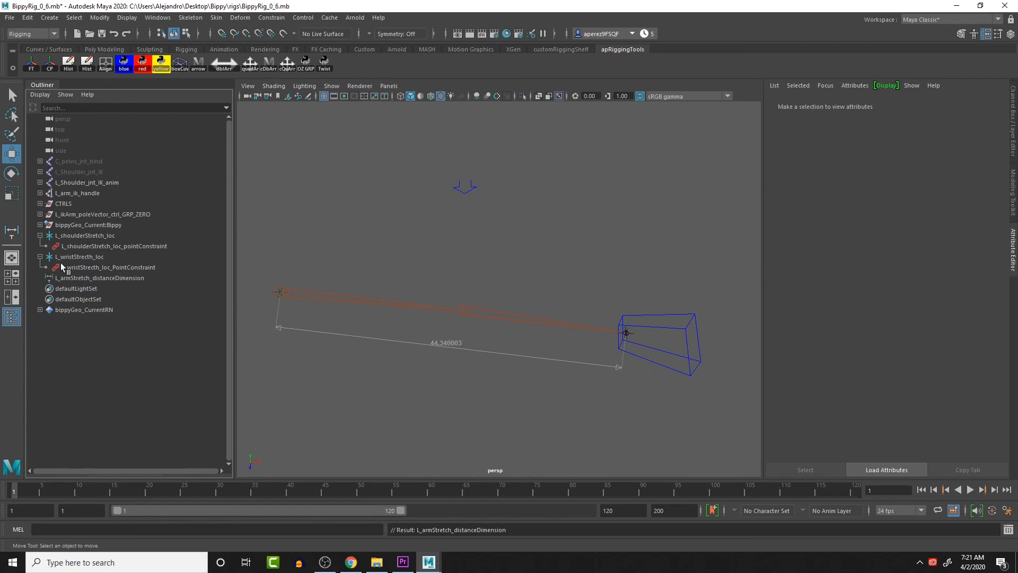
left_click(40, 236)
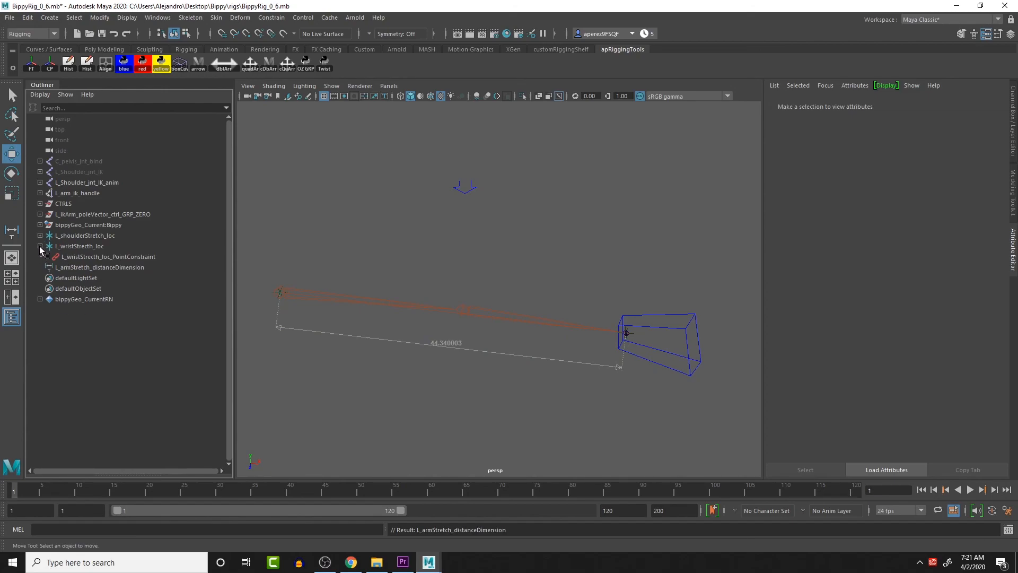
left_click(40, 246)
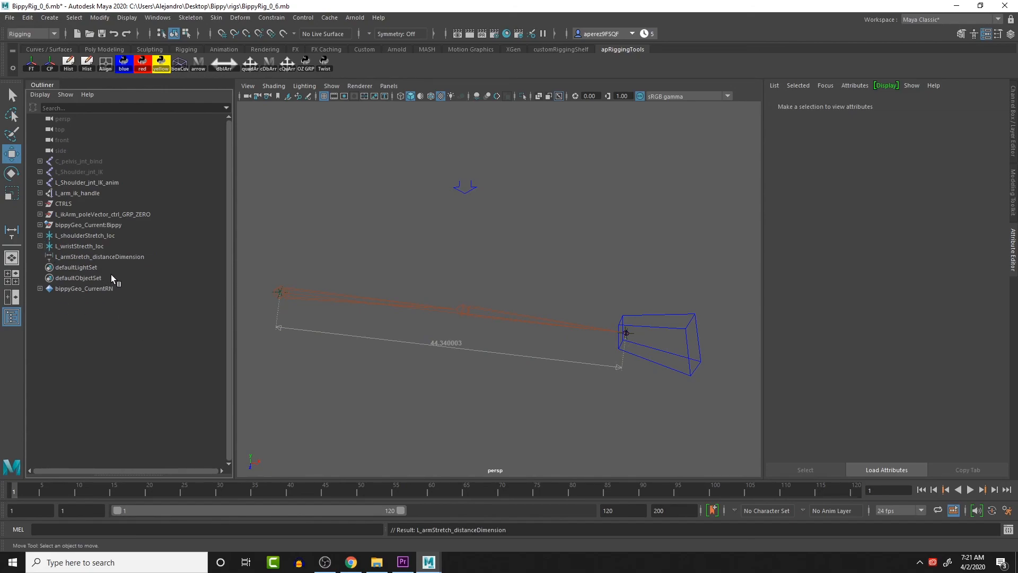
- Test the finished stretchy arm by moving L_ikArm_ctrl toward and away from the shoulder, undoing each move
left_click_drag(620, 307, 720, 398)
left_click_drag(643, 339, 417, 460)
key("ctrl+z")
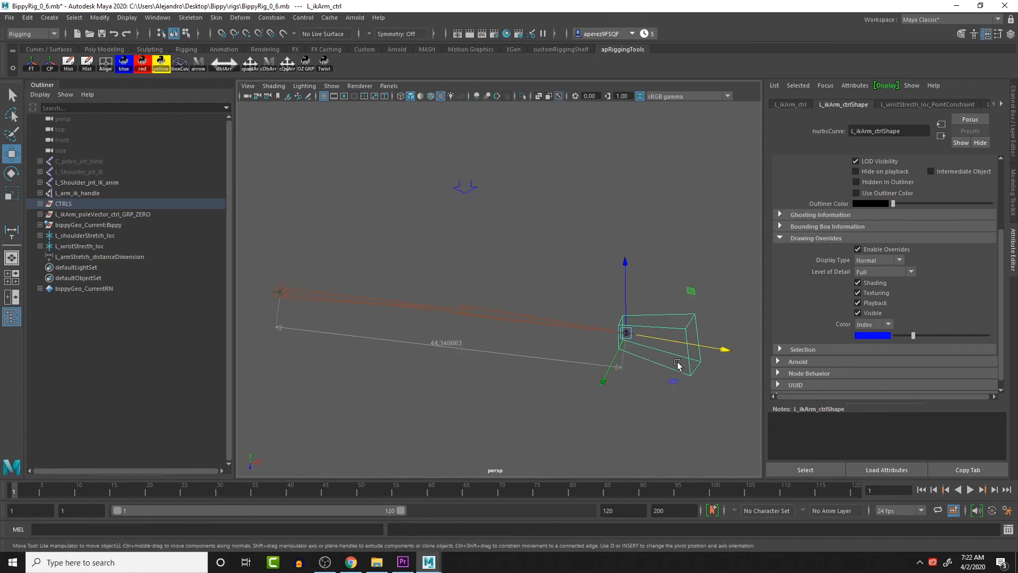
left_click_drag(623, 335, 648, 340)
key("ctrl+z")
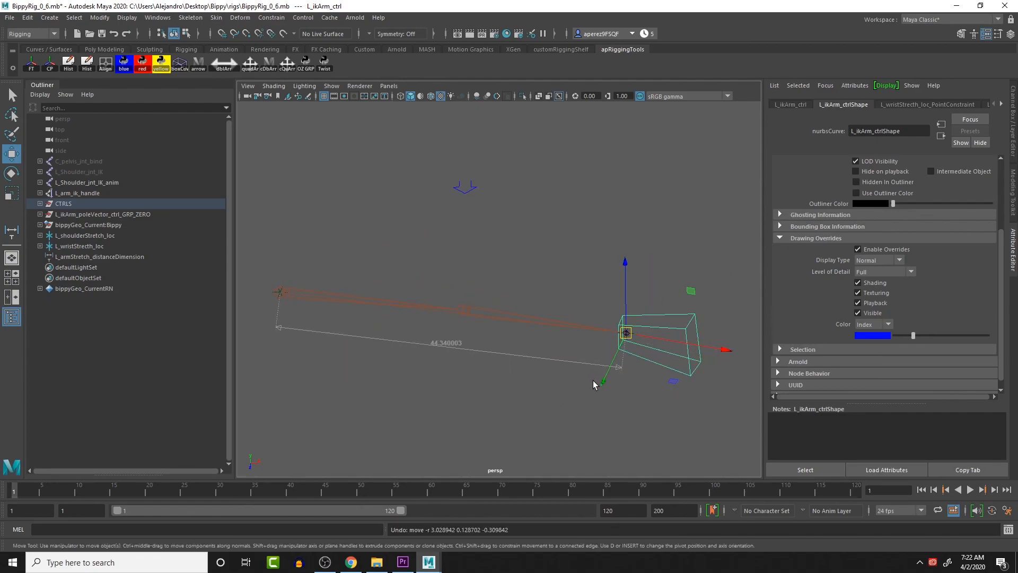
left_click_drag(622, 339, 603, 317)
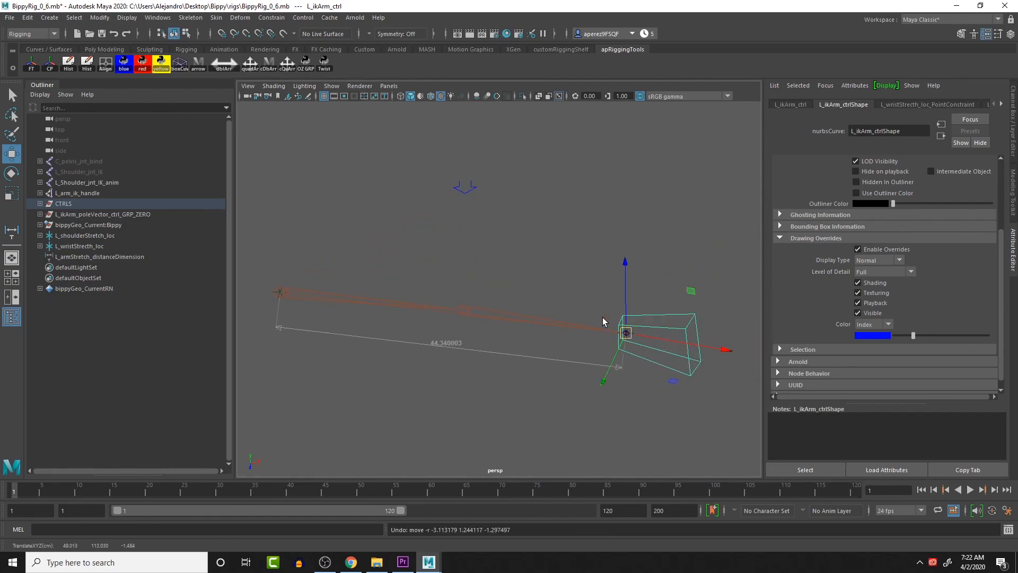